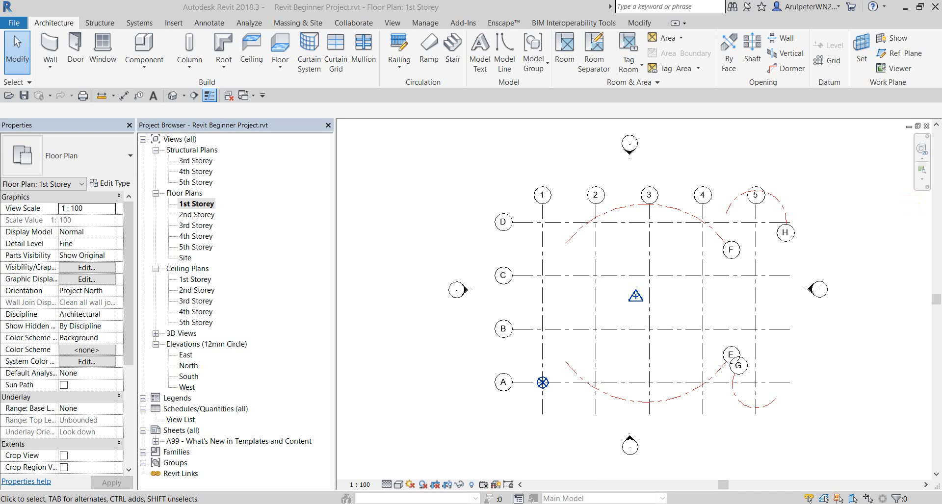
# Switch to Notepad, review the list of architectural column topics, and return to the Revit project.
pyautogui.hotkey('alt', 'Tab')
pyautogui.moveTo(477, 103); pyautogui.dragTo(481, 121)
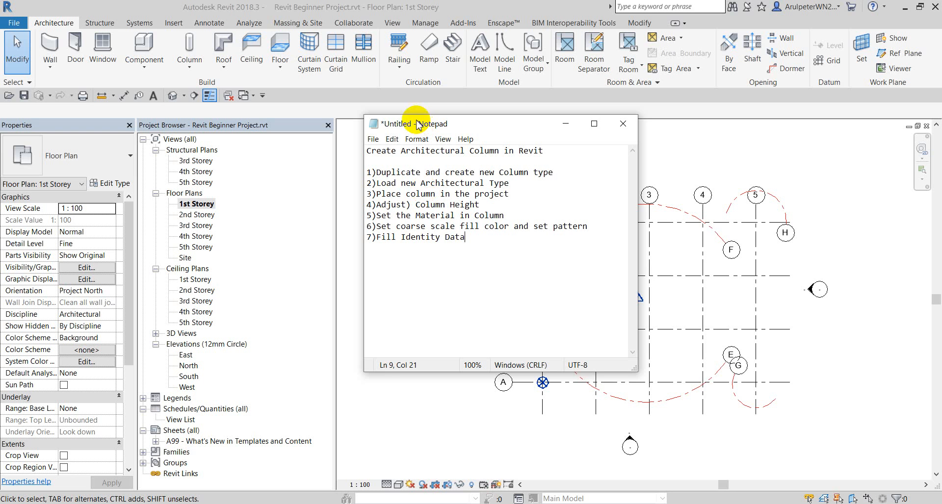
pyautogui.click(565, 123)
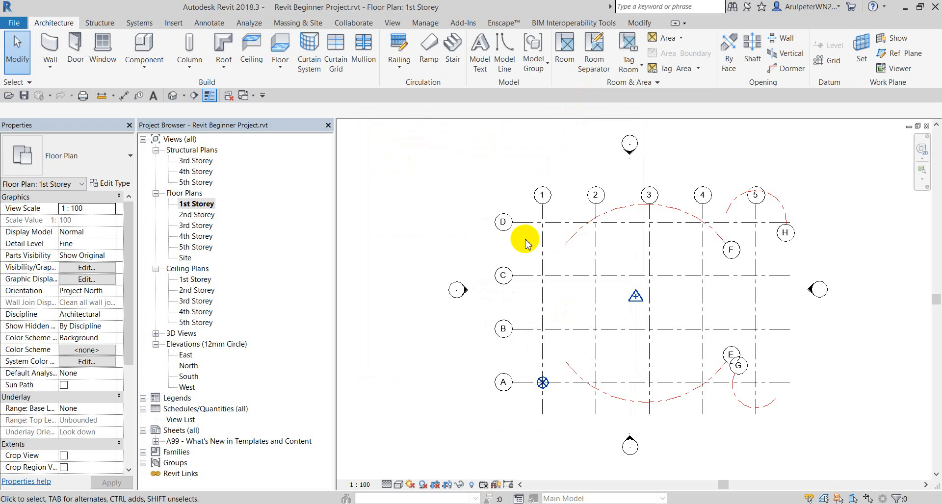
# Start an architectural column on the 1st Storey floor plan and duplicate the rectangular 450 x 600mm type as 500 x 1000mm.
pyautogui.doubleClick(207, 205)
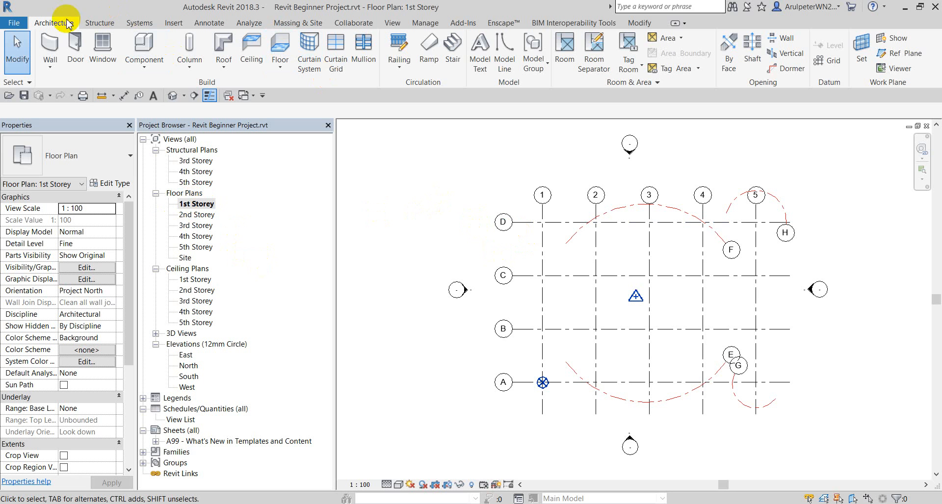
pyautogui.click(190, 68)
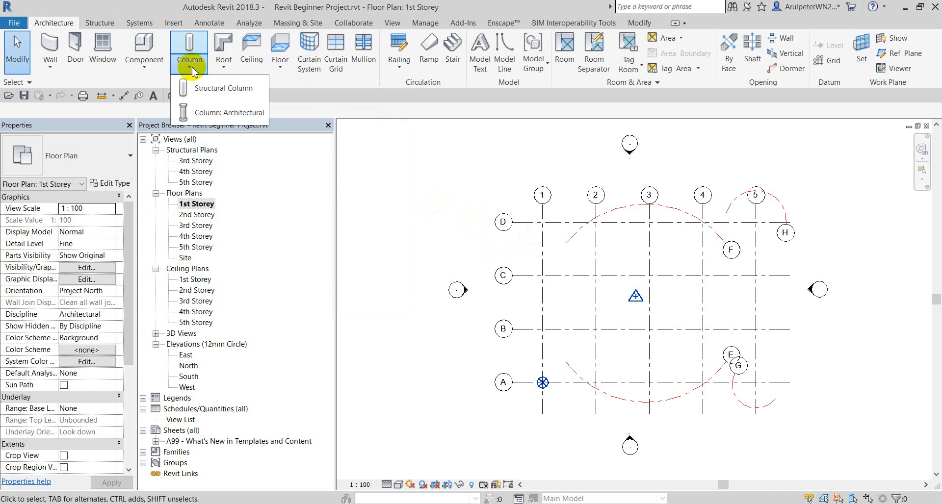
pyautogui.click(255, 113)
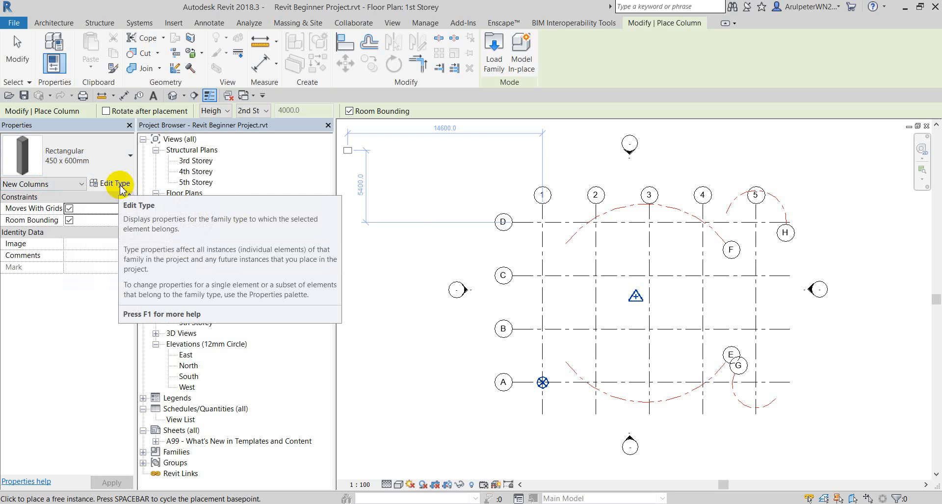
pyautogui.click(121, 185)
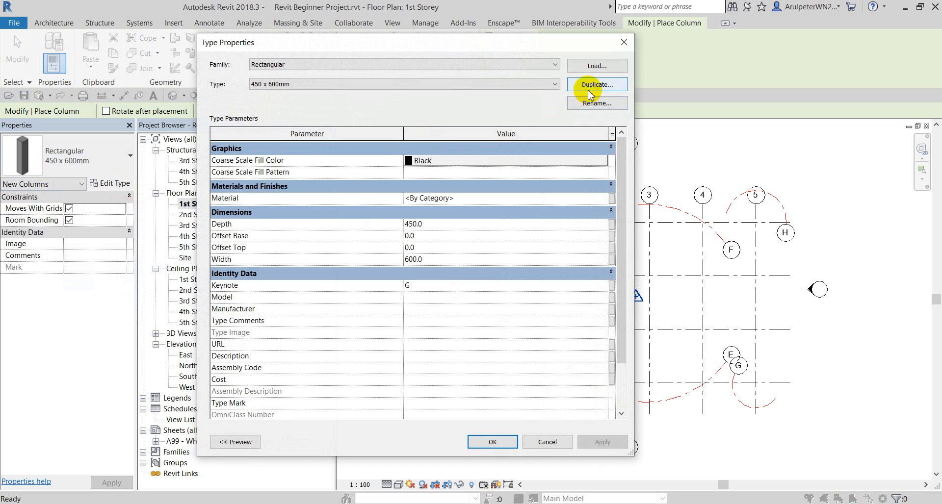
pyautogui.click(589, 91)
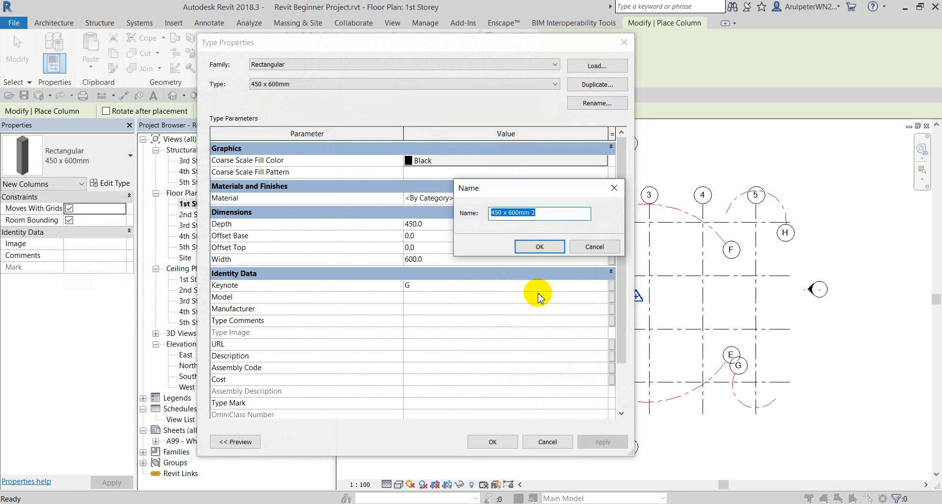
pyautogui.press('BackSpace')
pyautogui.write('500')
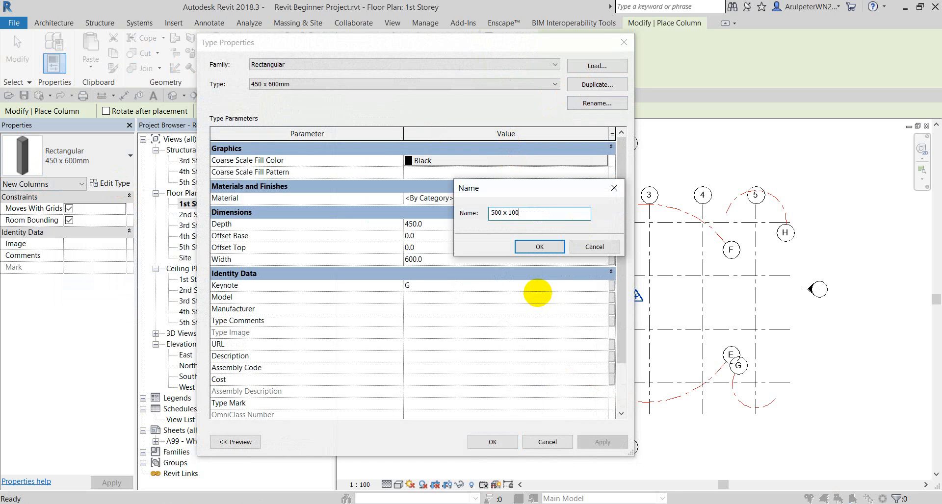
pyautogui.press('Return')
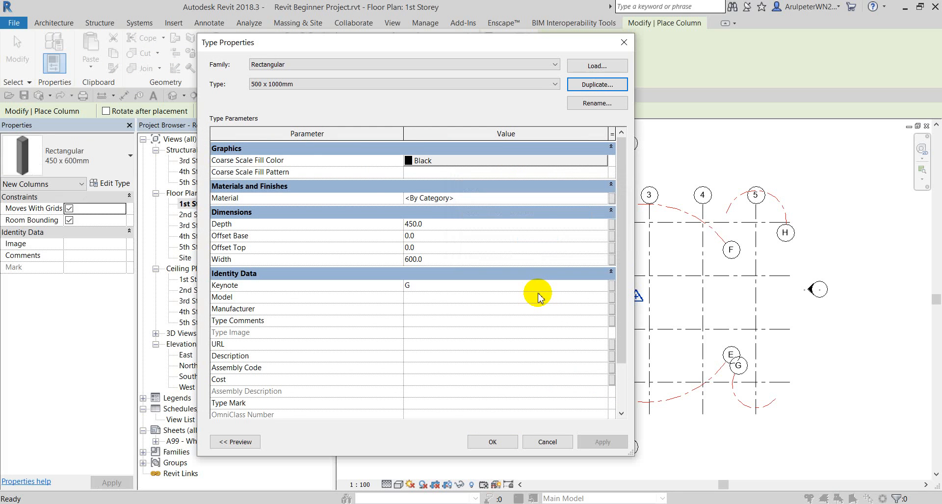
# Set the new column type's depth to 500 and width to 1000, and apply the type properties.
pyautogui.click(445, 223)
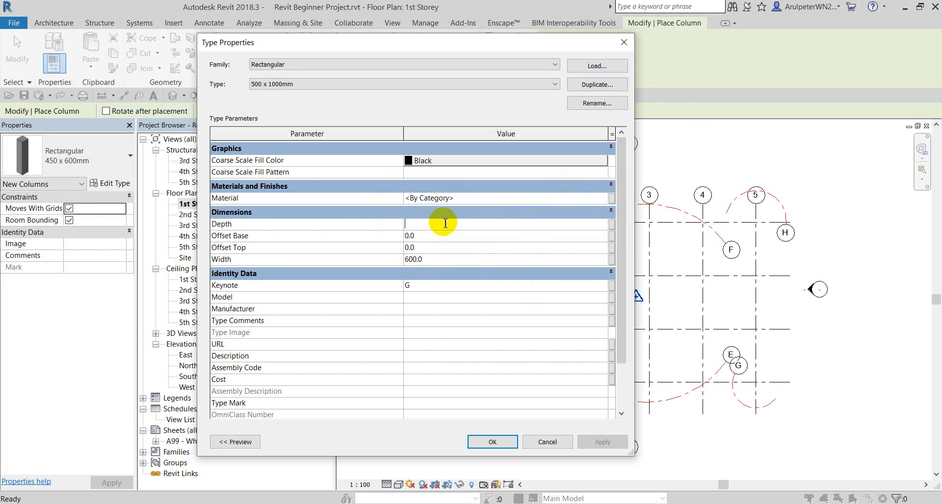
pyautogui.click(441, 261)
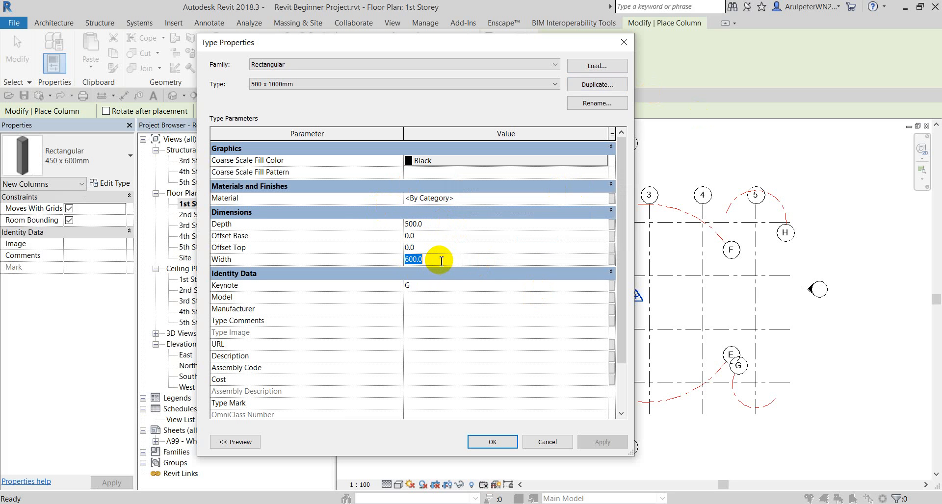
pyautogui.click(492, 443)
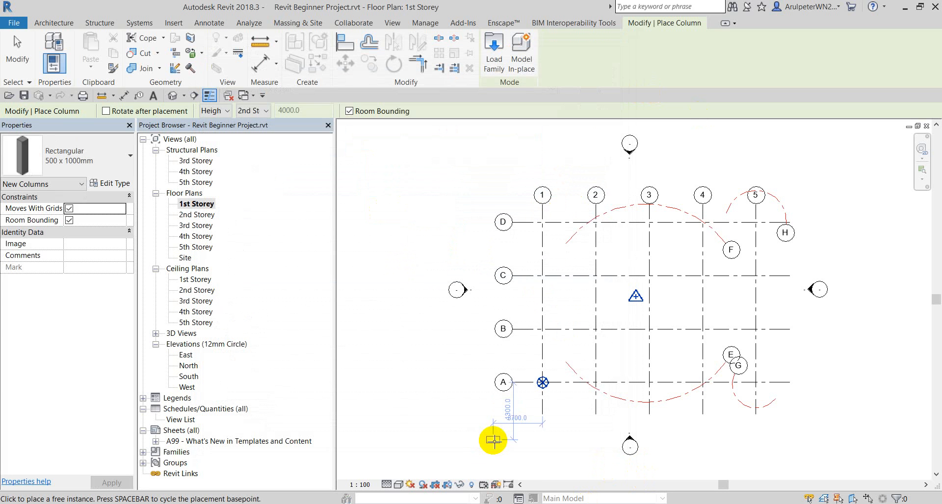
# Place one column at the intersection of grids D and 1, using the Height option up to the 2nd Storey.
pyautogui.scroll(5, 550, 228)
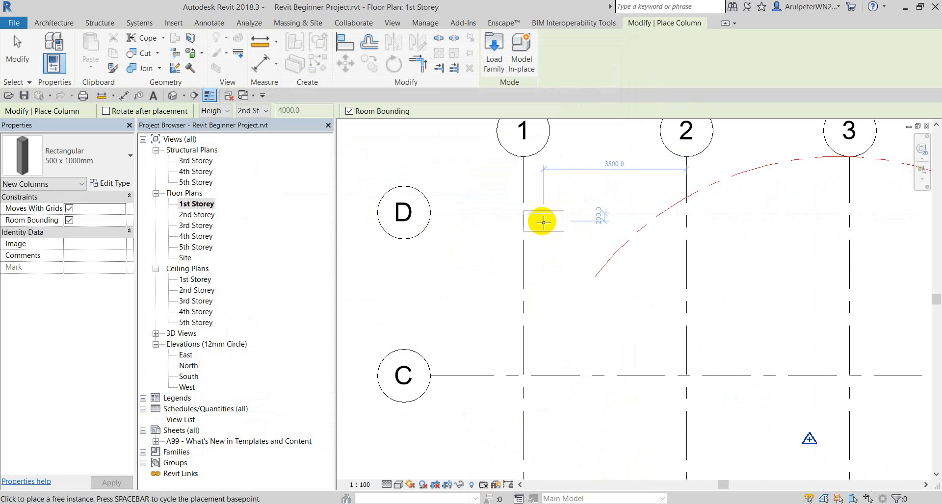
pyautogui.click(227, 112)
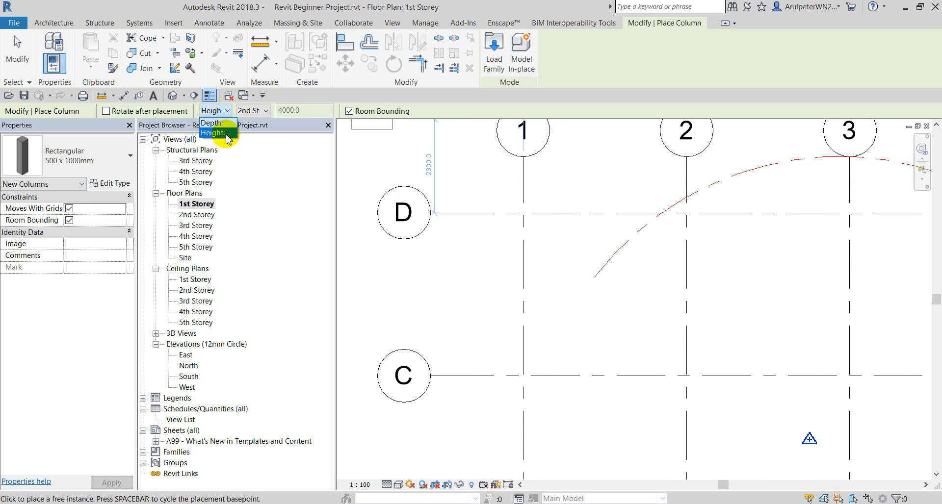
pyautogui.click(228, 109)
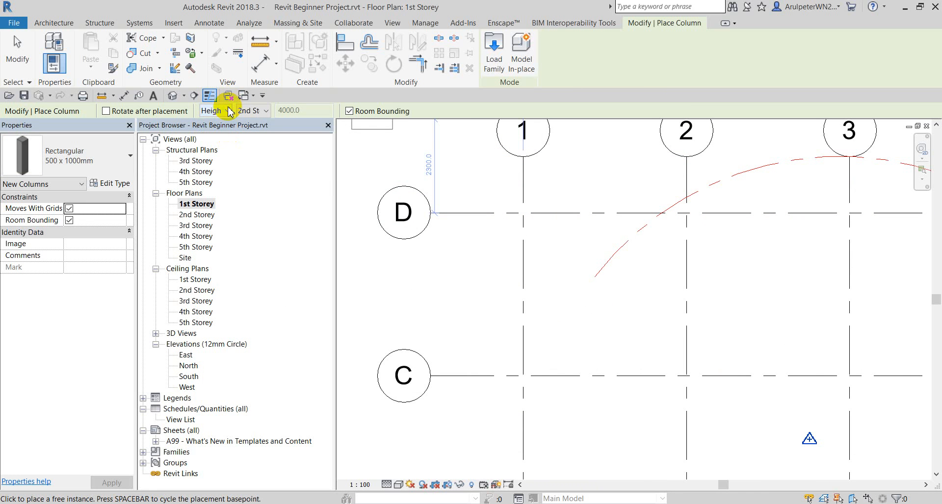
pyautogui.click(266, 113)
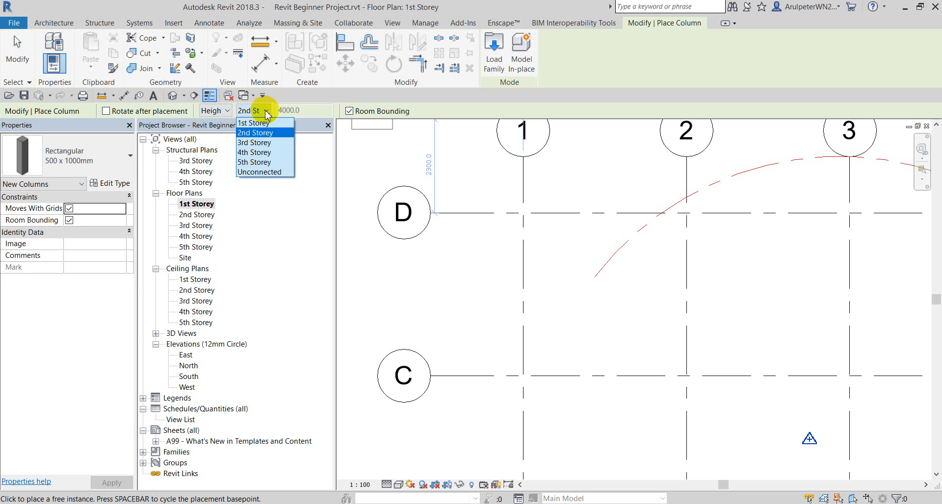
pyautogui.click(266, 113)
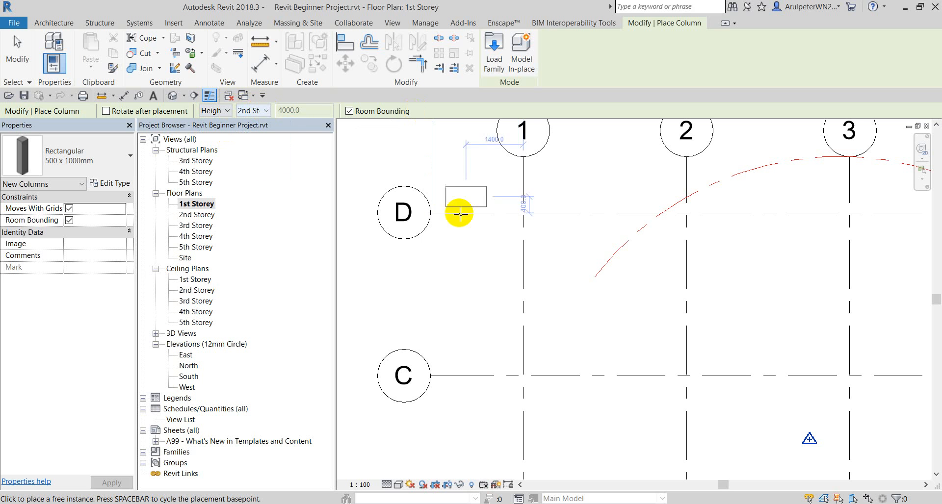
pyautogui.click(524, 213)
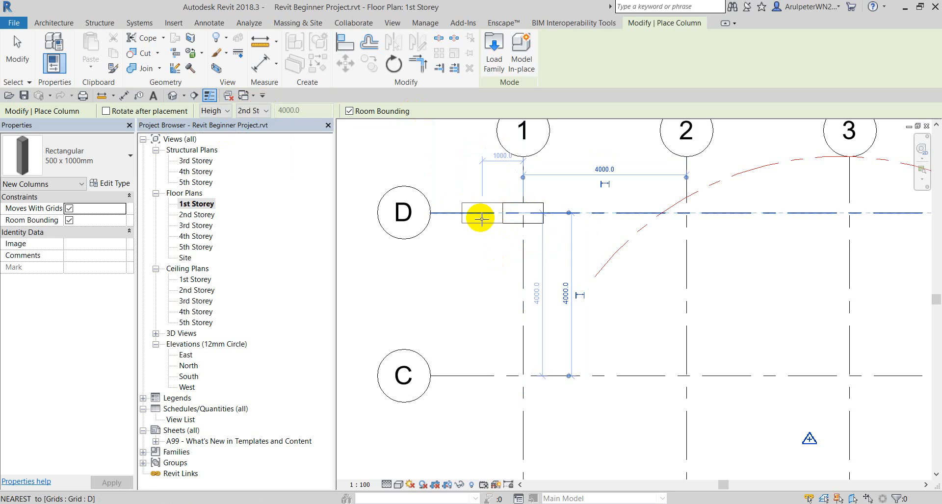
pyautogui.scroll(-2, 471, 206)
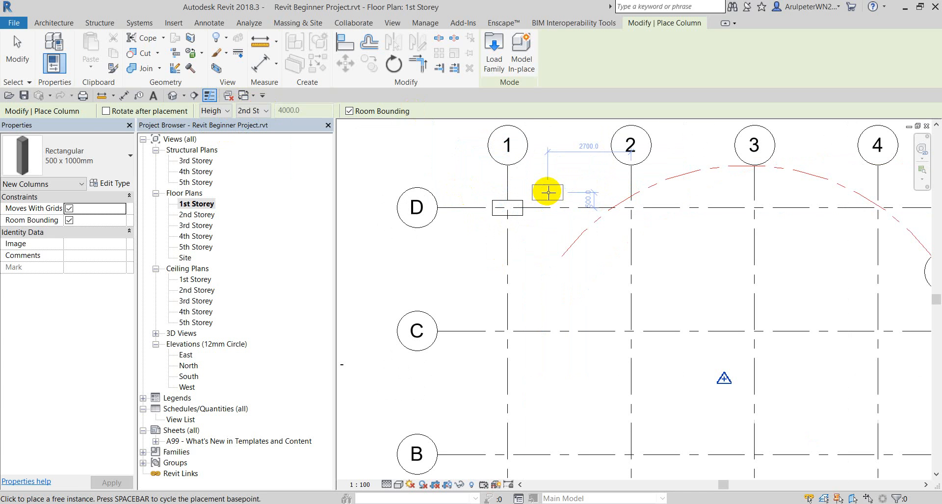
pyautogui.press('Escape')
pyautogui.press('Escape')
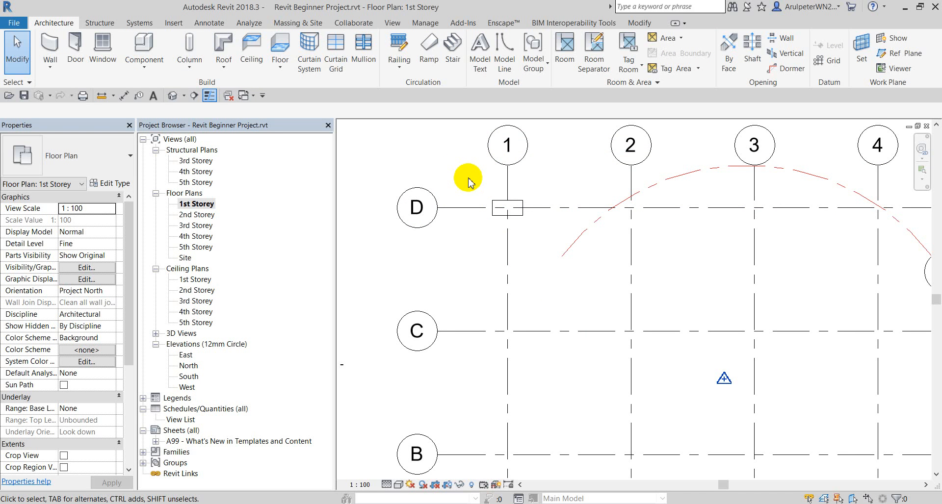
# Copy the column at D-1 along grid D to grids 2, 3, 4 and 5 using multiple copy.
pyautogui.moveTo(469, 179); pyautogui.dragTo(546, 242)
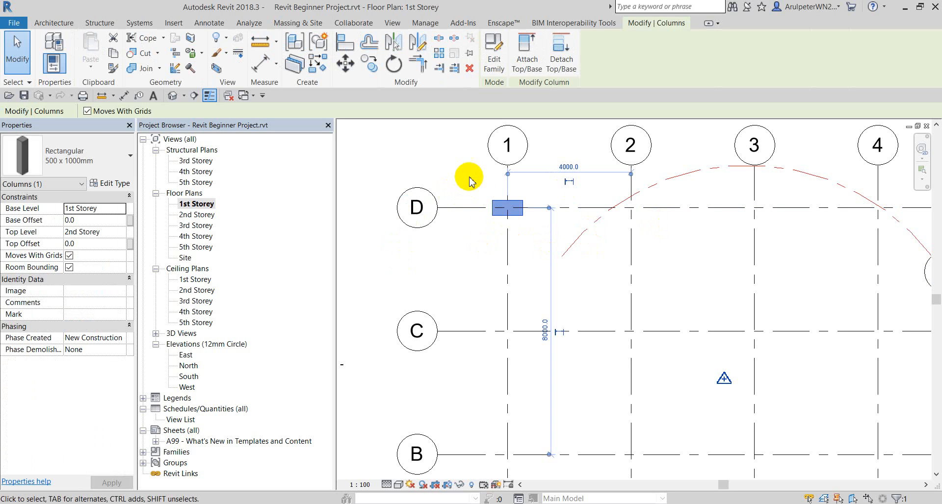
pyautogui.click(367, 66)
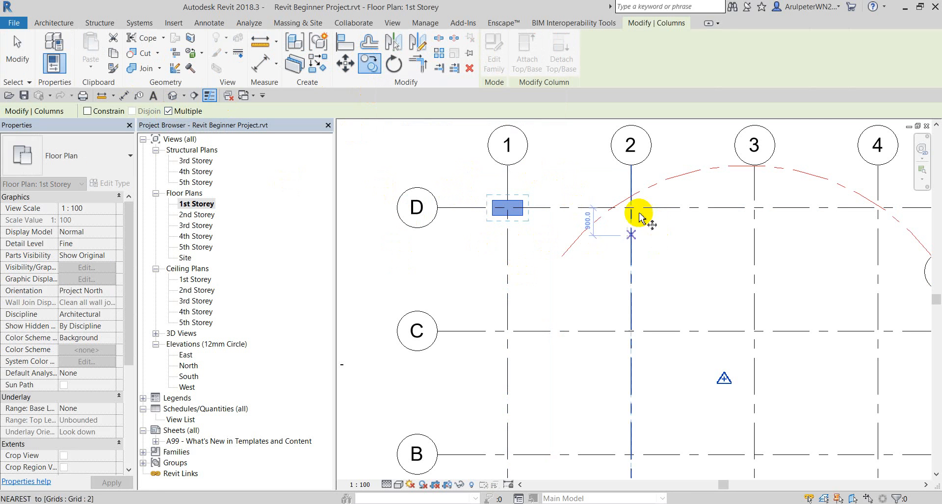
pyautogui.click(509, 186)
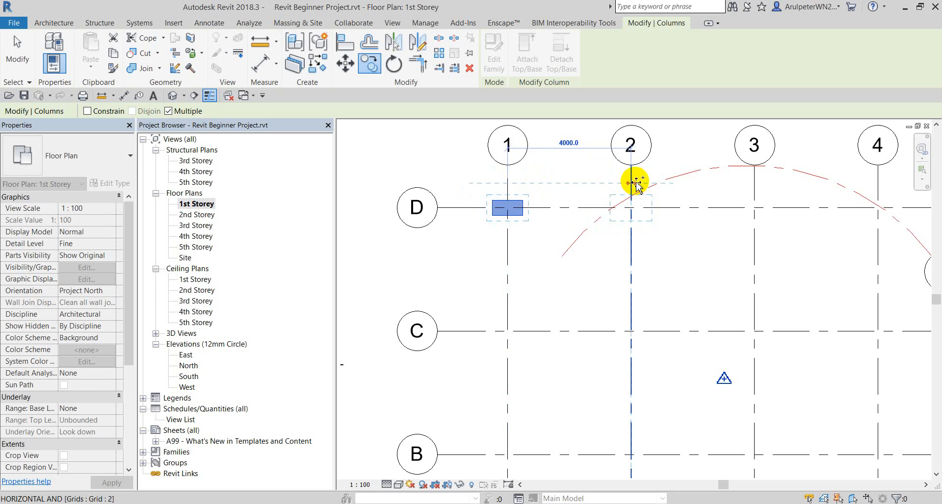
pyautogui.click(632, 185)
pyautogui.click(754, 189)
pyautogui.scroll(-1, 441, 189)
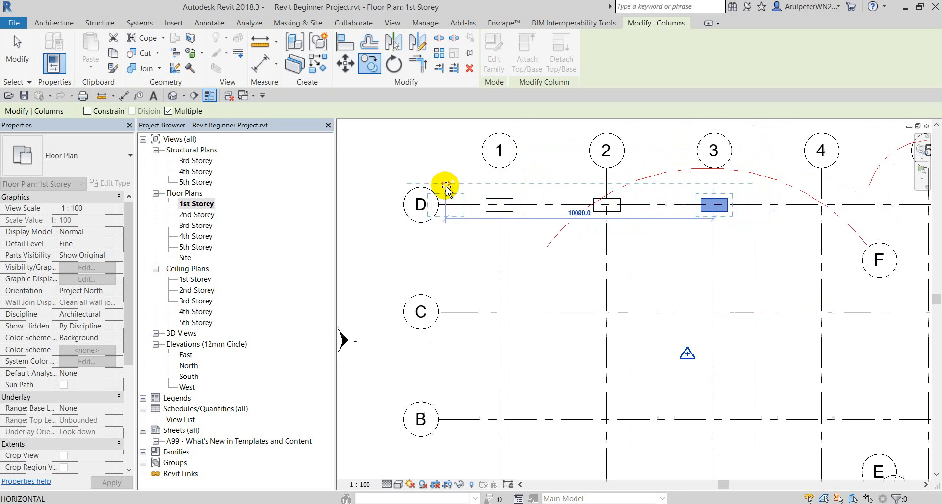
pyautogui.scroll(1, 729, 196)
pyautogui.click(730, 193)
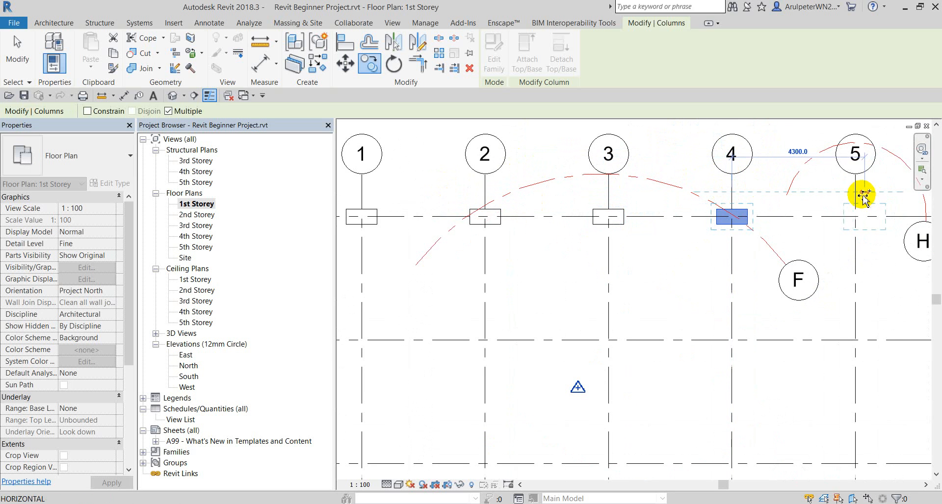
pyautogui.click(858, 193)
pyautogui.scroll(-1, 609, 181)
pyautogui.press('Escape')
pyautogui.press('Escape')
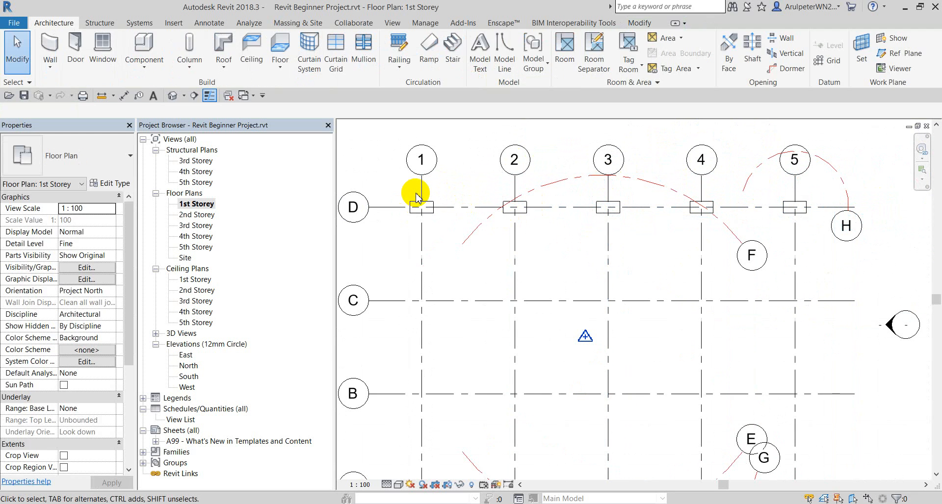
# Copy the row of five columns on grid D down to grids C and B.
pyautogui.moveTo(395, 191); pyautogui.dragTo(818, 230)
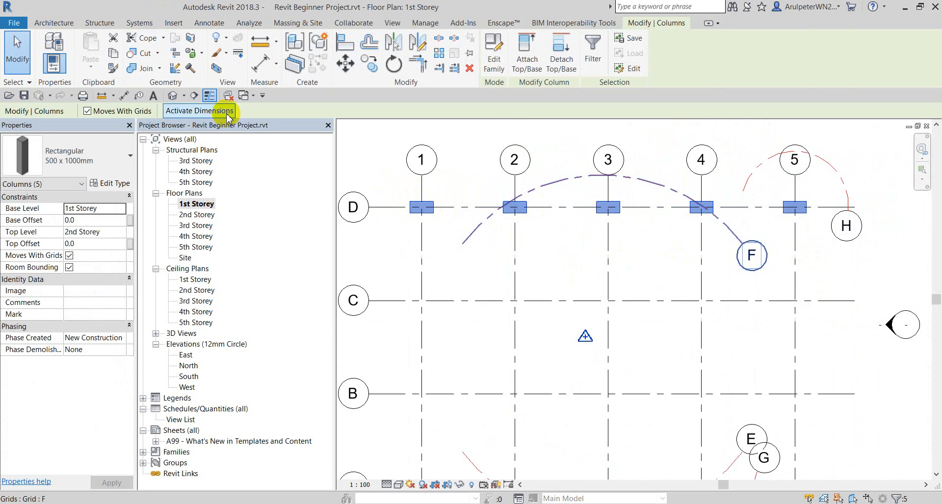
pyautogui.click(369, 63)
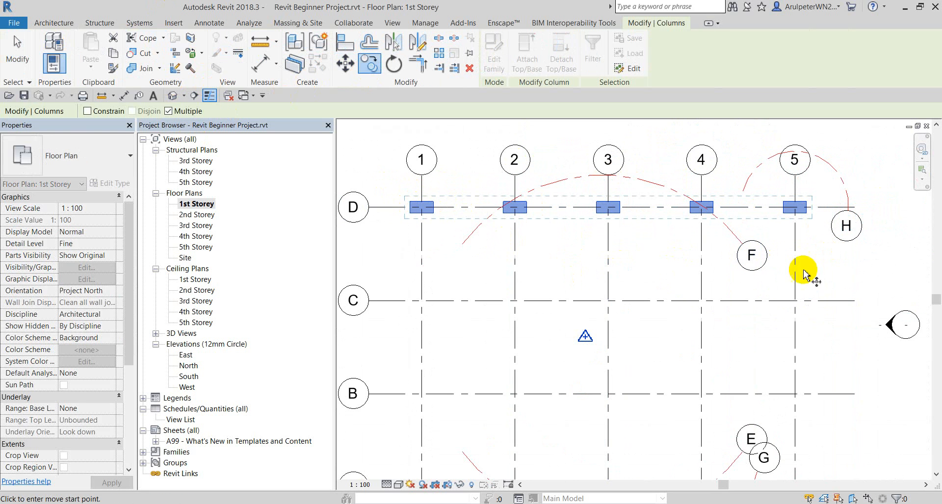
pyautogui.click(822, 207)
pyautogui.click(823, 301)
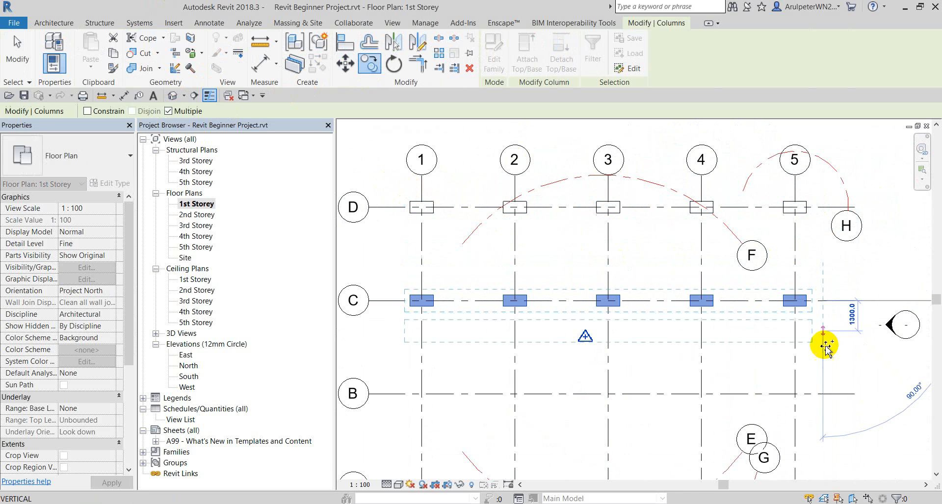
pyautogui.click(824, 393)
pyautogui.scroll(-3, 568, 230)
pyautogui.moveTo(620, 343); pyautogui.dragTo(612, 301, button='middle')
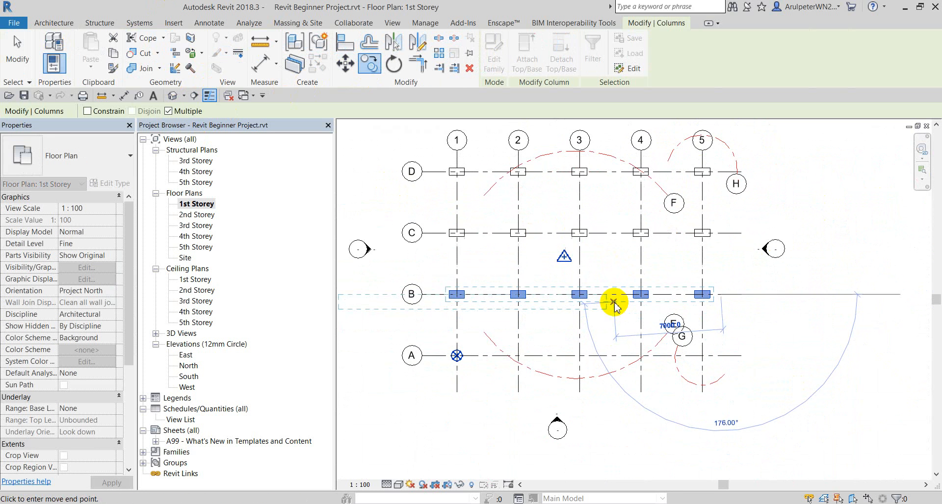
pyautogui.press('Escape')
pyautogui.press('Escape')
# Select the placed columns on grids B, C and D and open the default 3D view.
pyautogui.scroll(2, 488, 267)
pyautogui.scroll(-1, 490, 264)
pyautogui.moveTo(495, 280); pyautogui.dragTo(494, 303, button='middle')
pyautogui.moveTo(624, 249); pyautogui.dragTo(626, 284, button='middle')
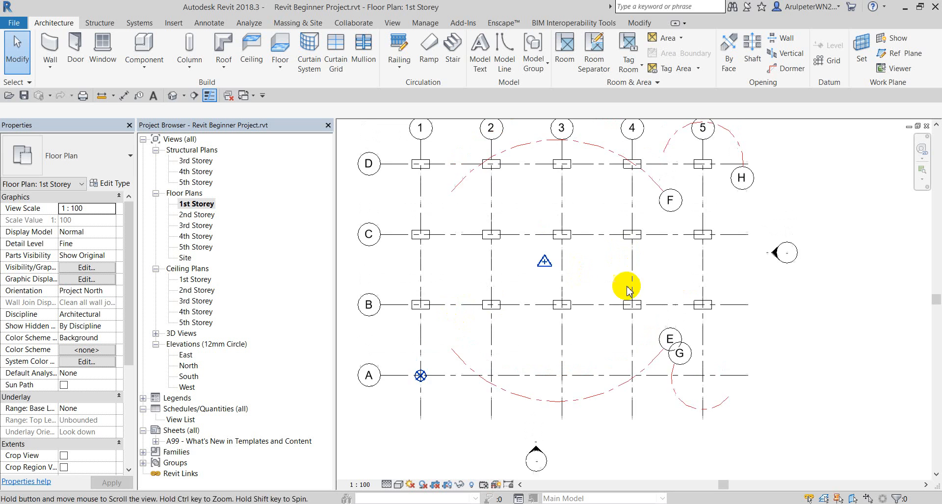
pyautogui.scroll(-2, 446, 221)
pyautogui.scroll(1, 431, 181)
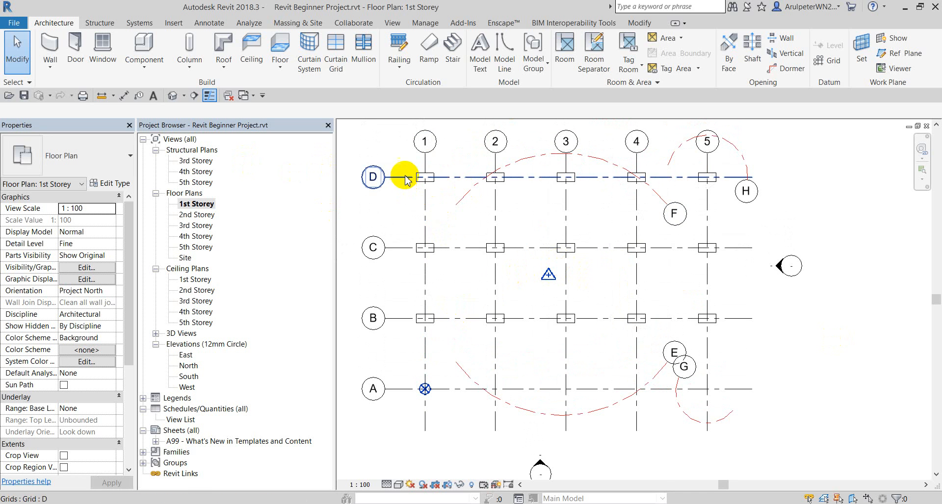
pyautogui.moveTo(407, 168); pyautogui.dragTo(729, 344)
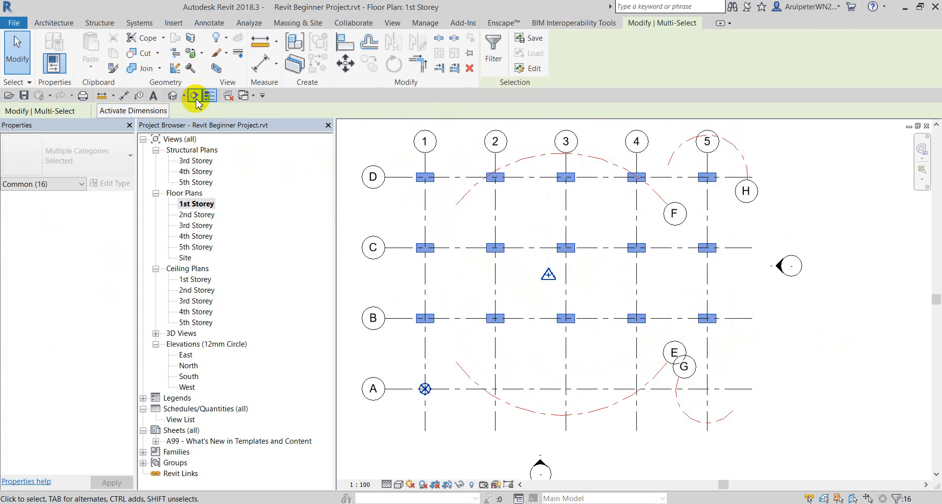
pyautogui.click(172, 95)
pyautogui.scroll(-3, 511, 164)
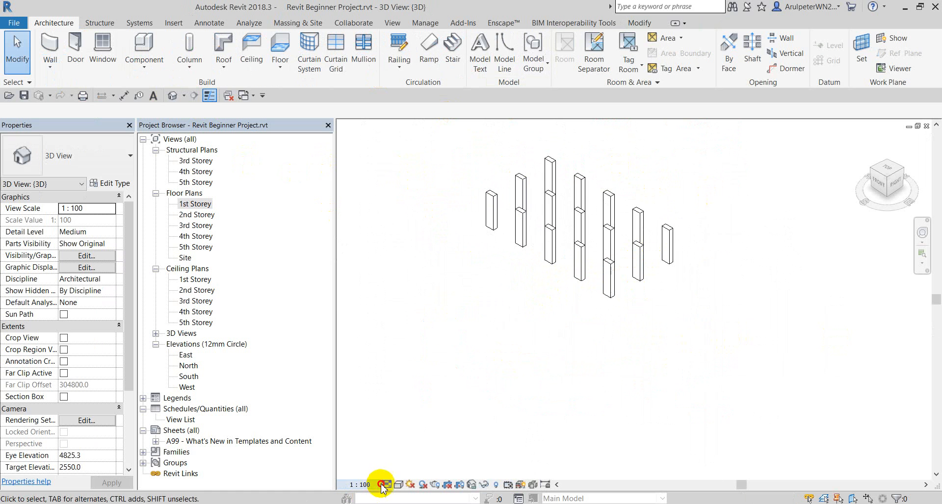
# Set the 3D view's detail level to Fine.
pyautogui.click(362, 485)
pyautogui.click(388, 485)
pyautogui.click(387, 485)
pyautogui.click(403, 470)
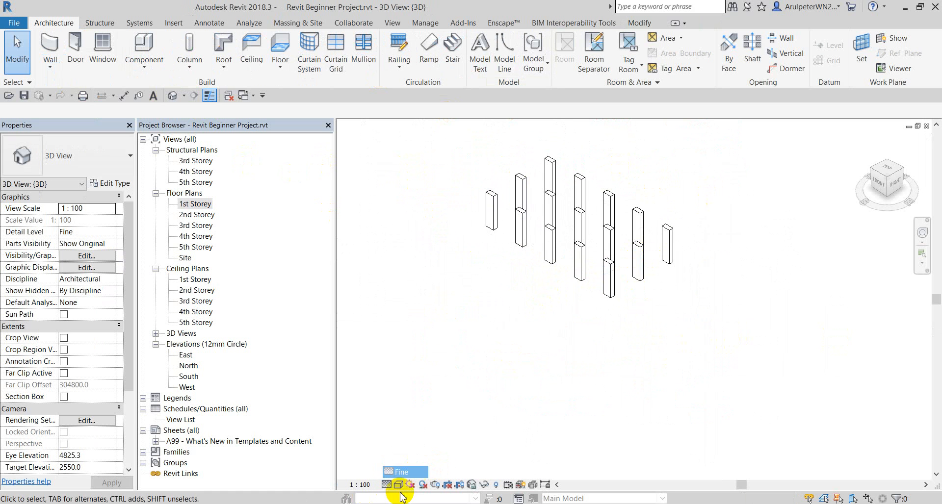
# Give the 3D view a shaded visual style and open the 1st Storey floor plan.
pyautogui.click(399, 485)
pyautogui.click(419, 435)
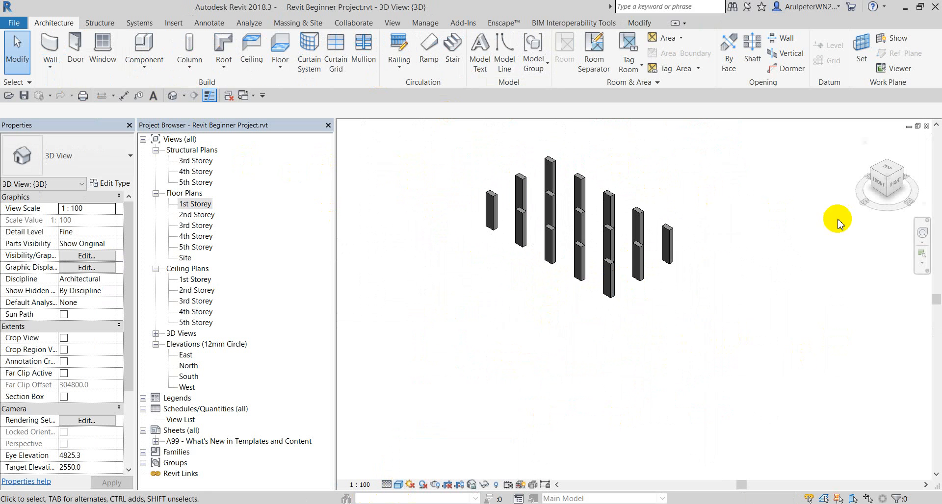
pyautogui.doubleClick(198, 204)
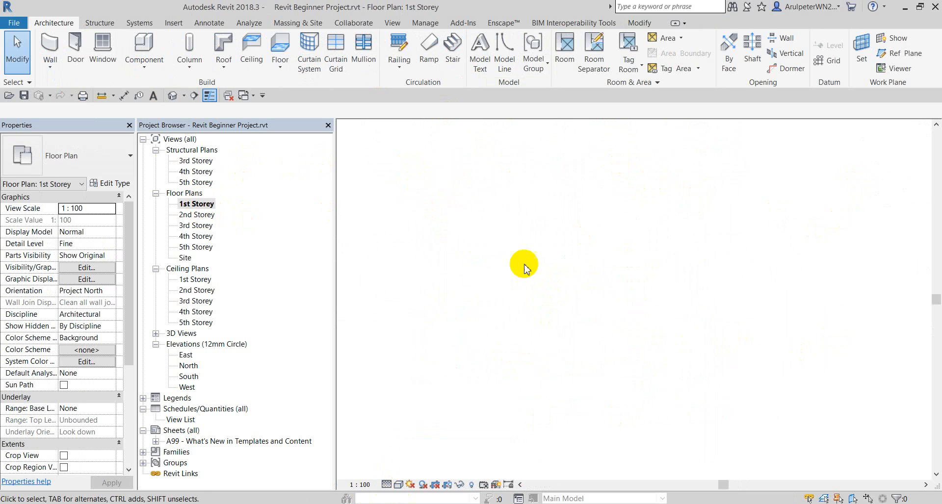
pyautogui.scroll(-1, 554, 233)
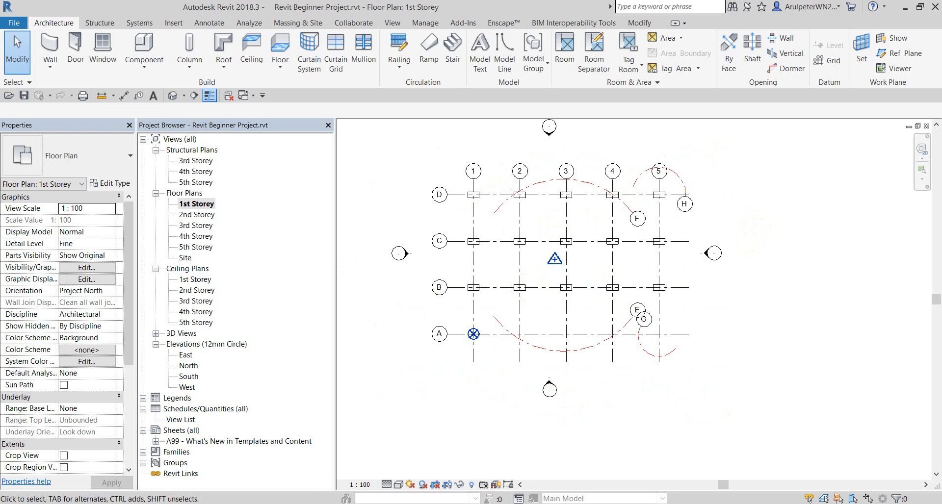
# Switch to Notepad to review the architectural column task list, and return to Revit.
pyautogui.click(622, 503)
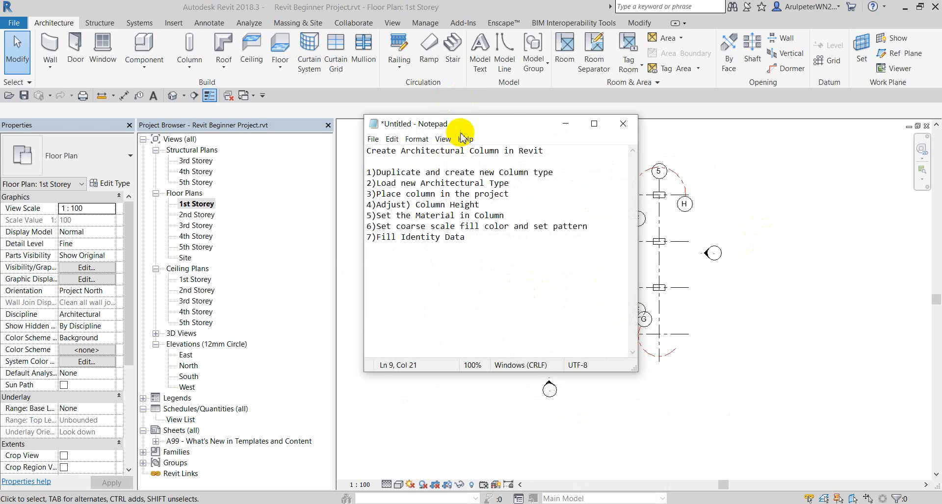
pyautogui.moveTo(464, 127); pyautogui.dragTo(721, 134)
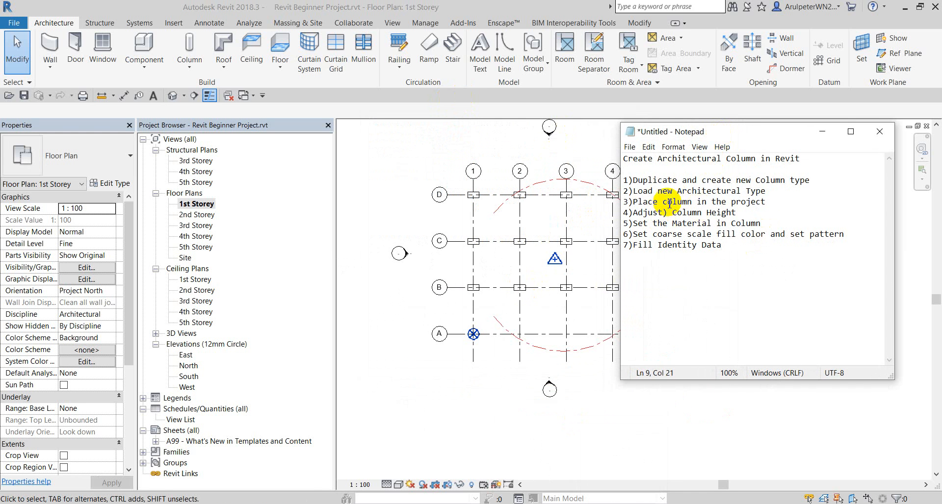
pyautogui.click(833, 130)
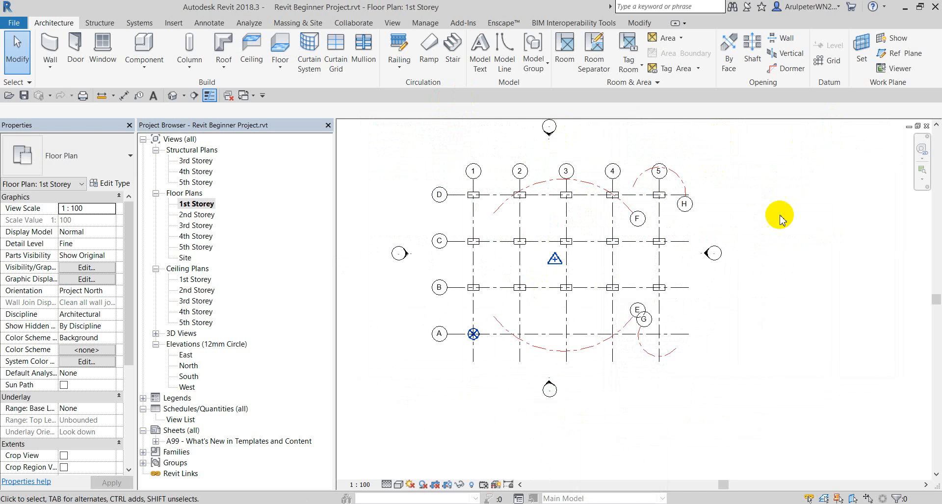
# Close the East elevation and tile the 1st Storey floor plan and the 3D view side by side.
pyautogui.press('w')
pyautogui.press('t')
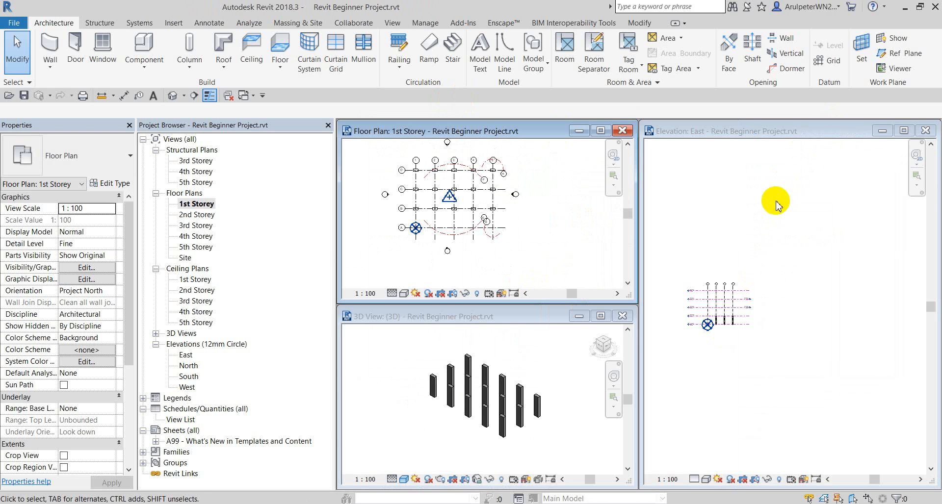
pyautogui.click(765, 242)
pyautogui.click(925, 130)
pyautogui.press('w')
pyautogui.press('t')
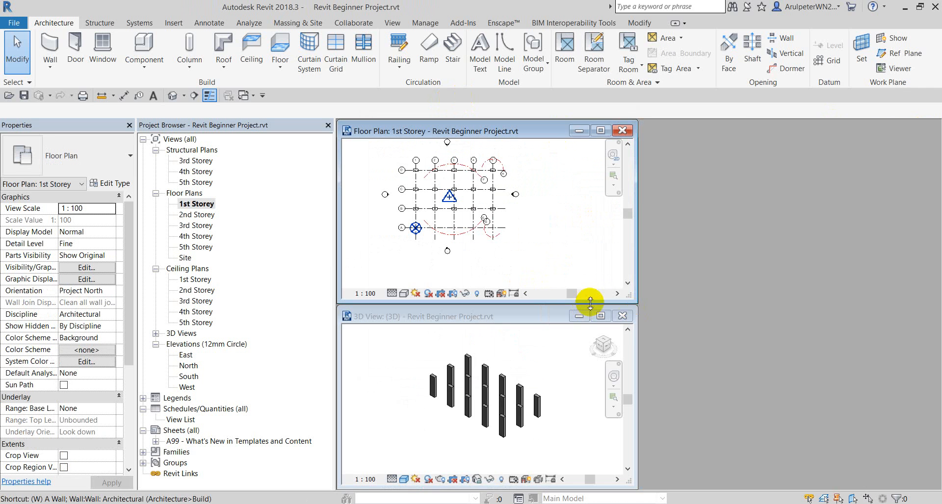
pyautogui.scroll(3, 454, 199)
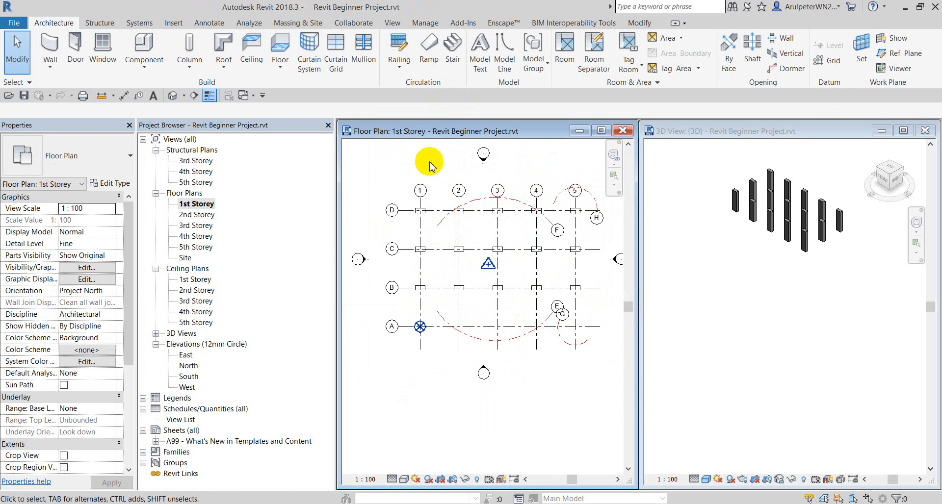
pyautogui.moveTo(494, 288); pyautogui.dragTo(470, 323, button='middle')
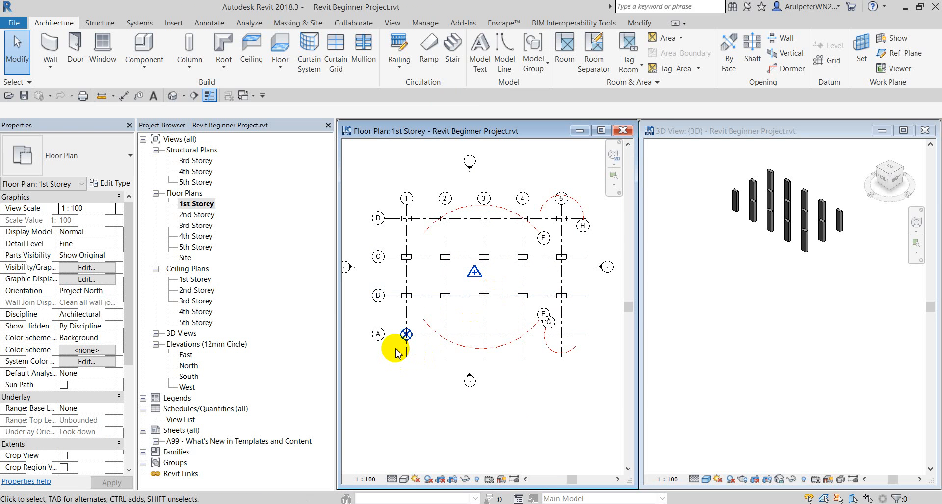
pyautogui.click(406, 334)
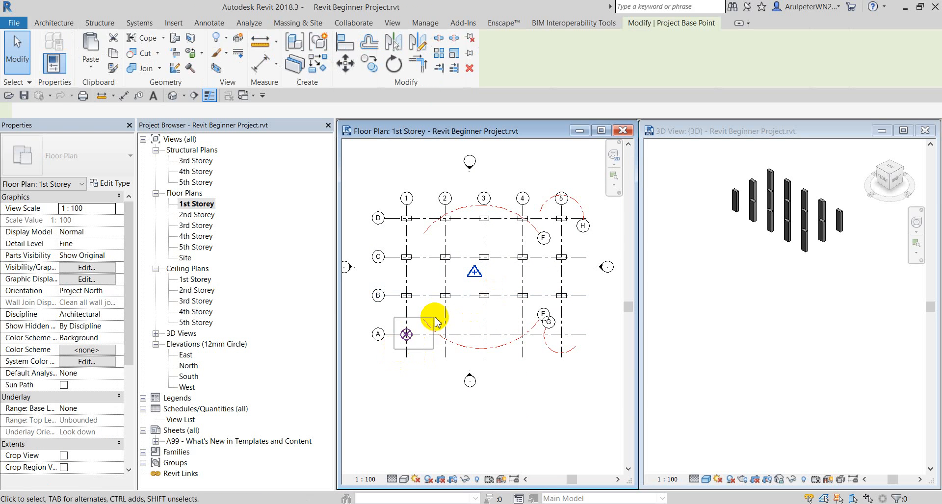
pyautogui.press('Escape')
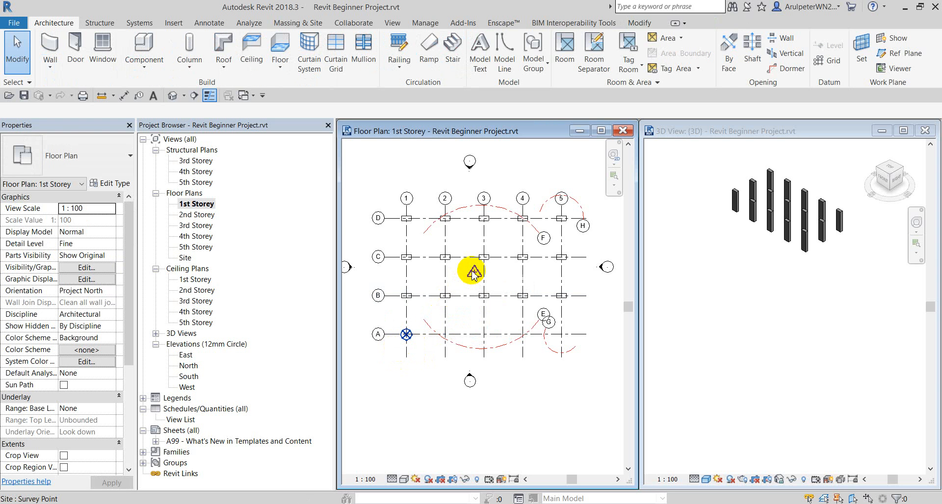
pyautogui.press('v')
pyautogui.press('g')
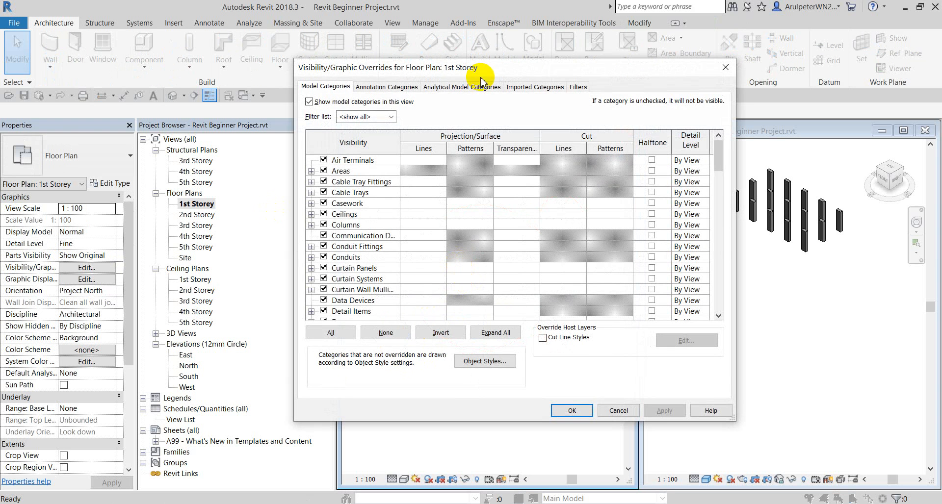
pyautogui.click(725, 68)
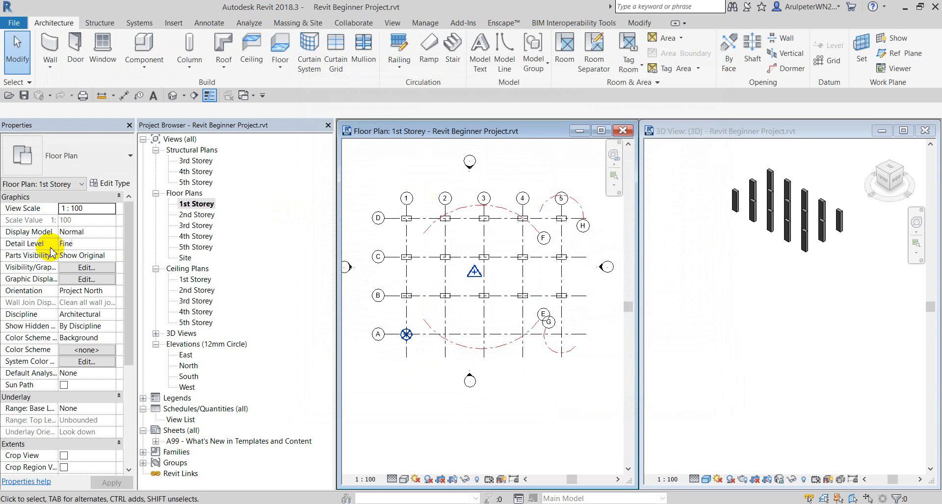
# Hide the Project Base Point and Survey Point under the Site category in the 1st Storey plan's visibility overrides.
pyautogui.click(86, 268)
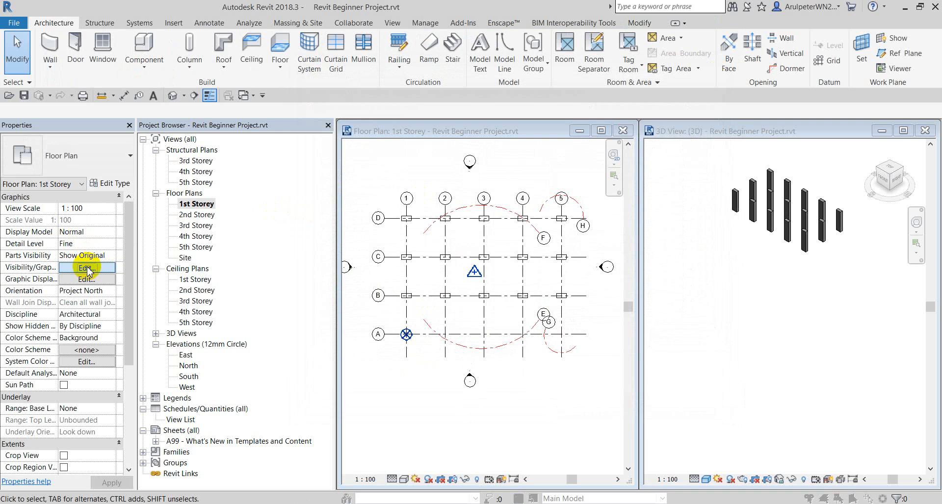
pyautogui.click(357, 259)
pyautogui.press('s')
pyautogui.scroll(-1, 357, 262)
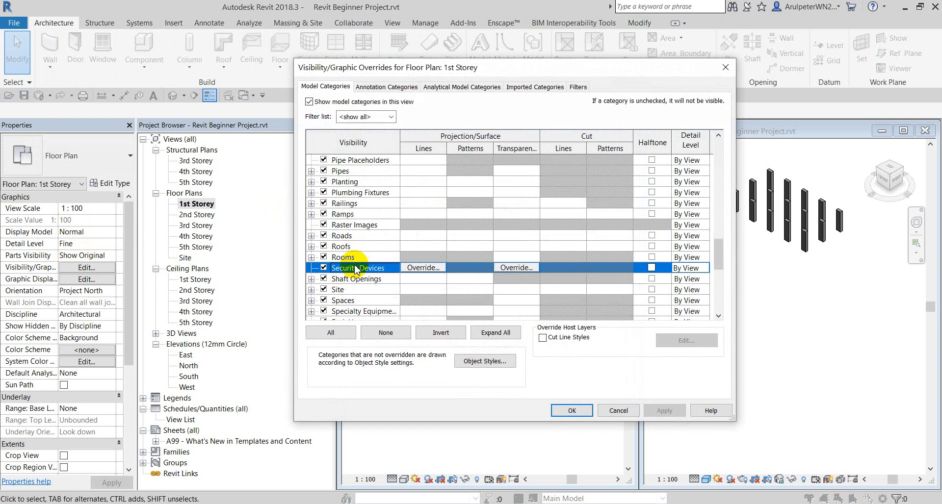
pyautogui.click(311, 290)
pyautogui.scroll(-1, 343, 245)
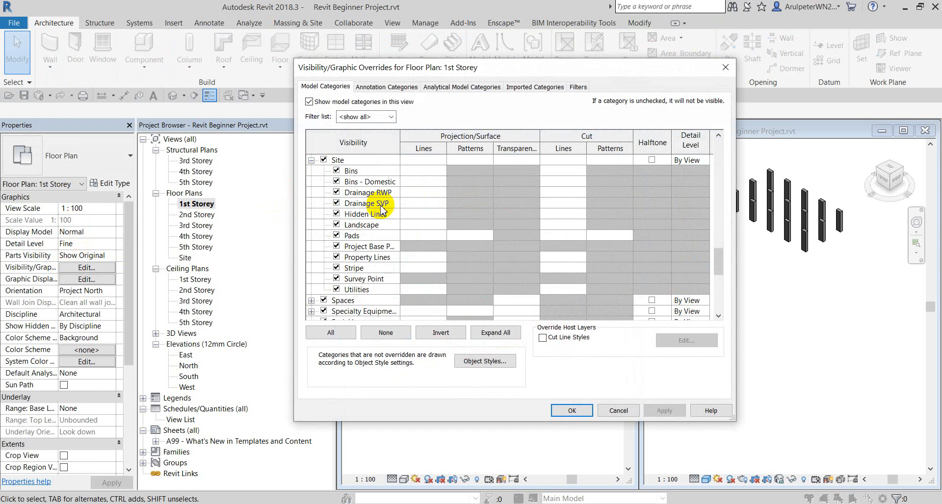
pyautogui.click(338, 247)
pyautogui.click(336, 290)
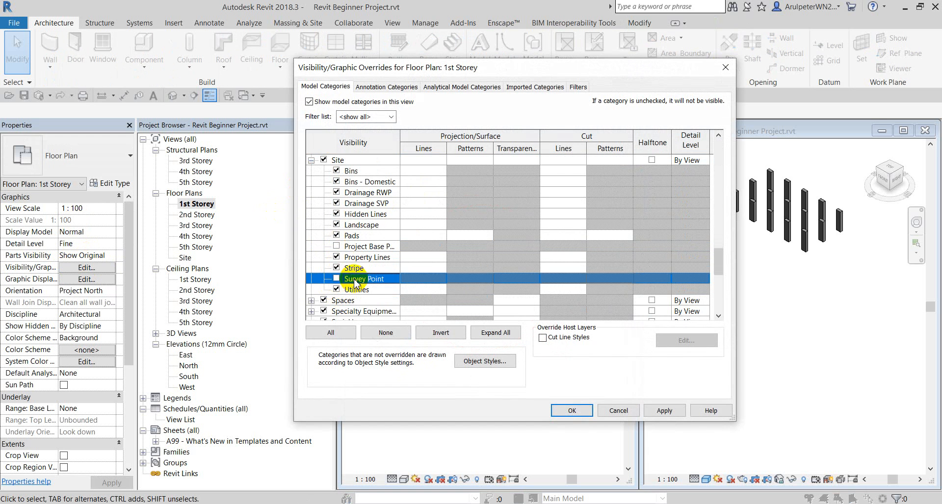
pyautogui.click(572, 411)
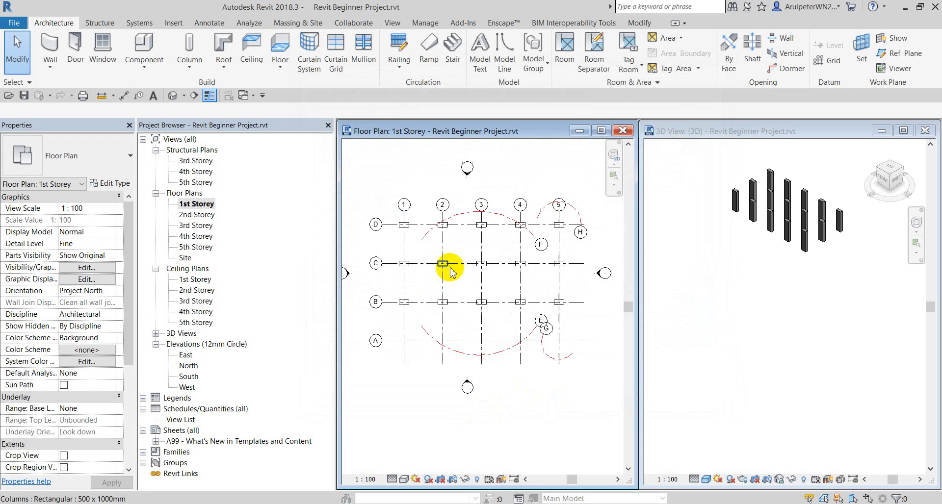
pyautogui.scroll(2, 491, 272)
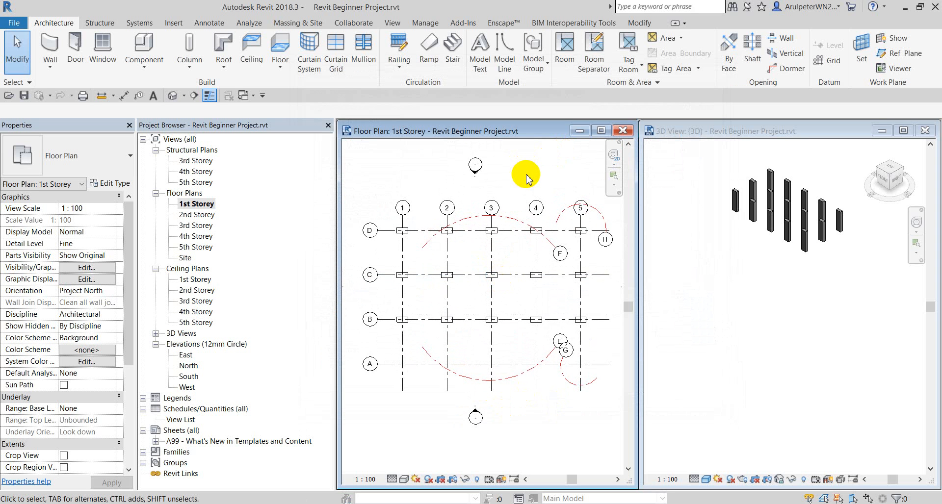
# Start loading a family and browse to the Columns folder in the Singapore metric library.
pyautogui.click(174, 25)
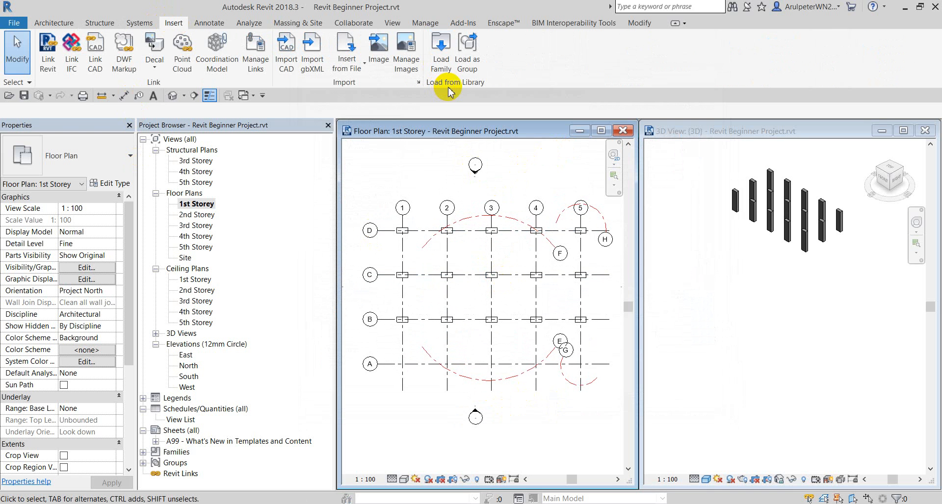
pyautogui.click(440, 47)
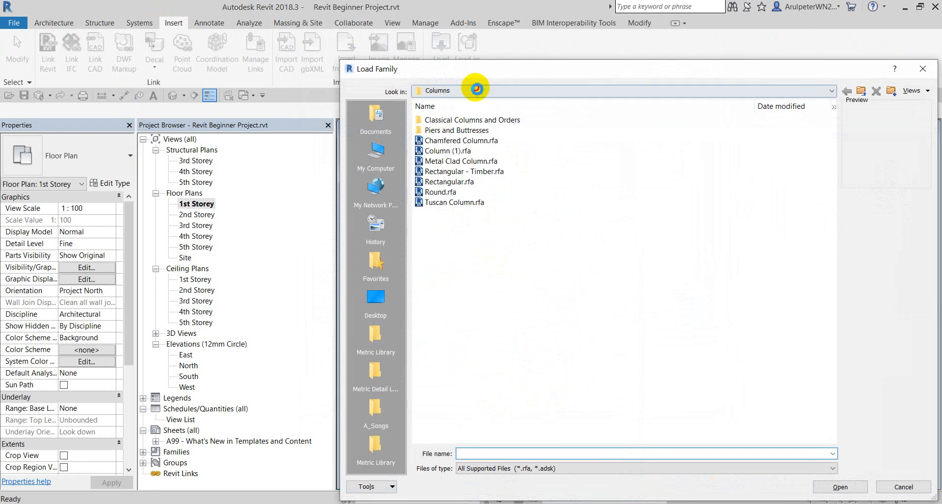
pyautogui.click(475, 90)
pyautogui.click(507, 171)
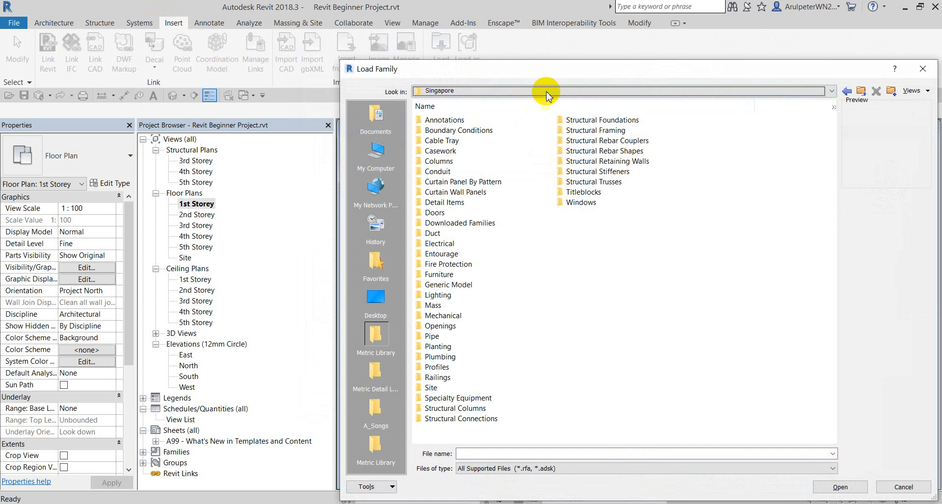
pyautogui.moveTo(563, 77); pyautogui.dragTo(405, 46)
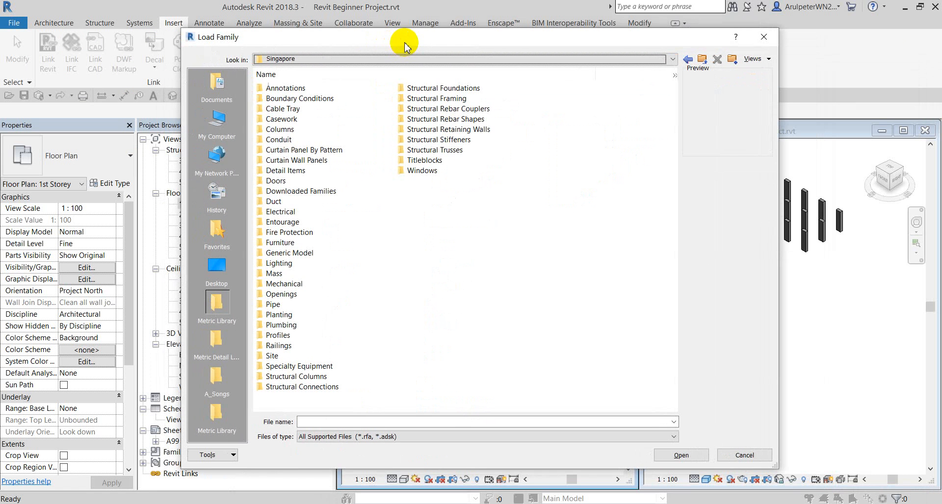
pyautogui.click(331, 136)
pyautogui.click(334, 388)
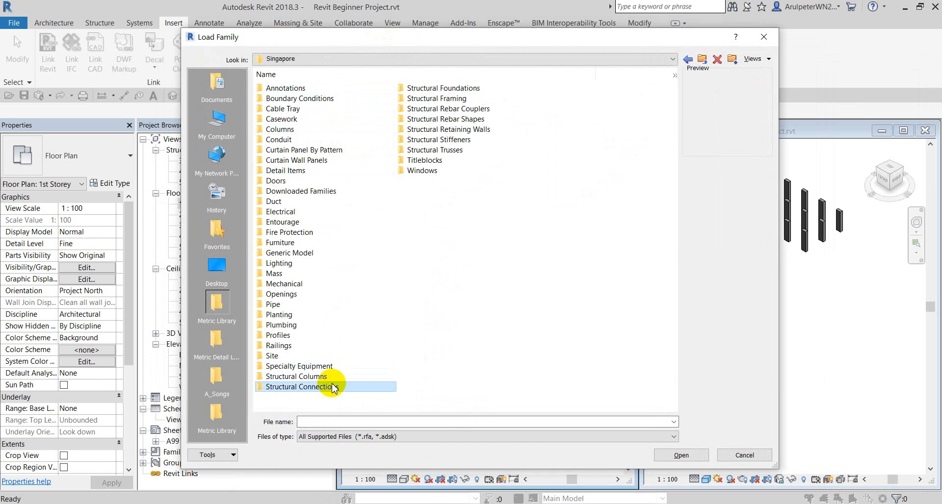
pyautogui.click(330, 377)
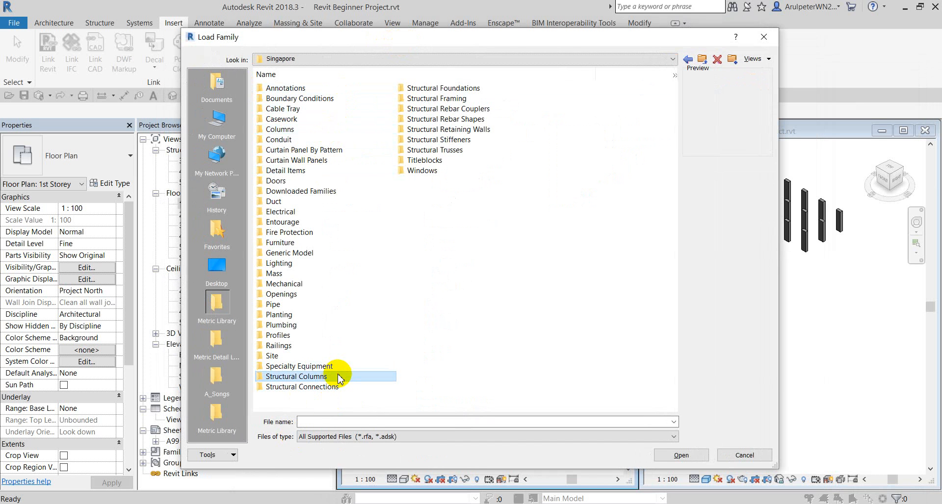
pyautogui.click(326, 137)
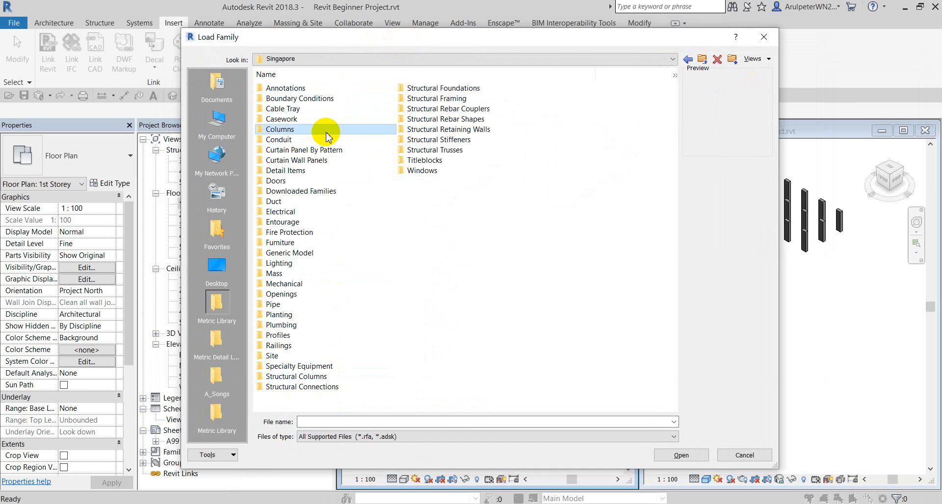
pyautogui.click(309, 170)
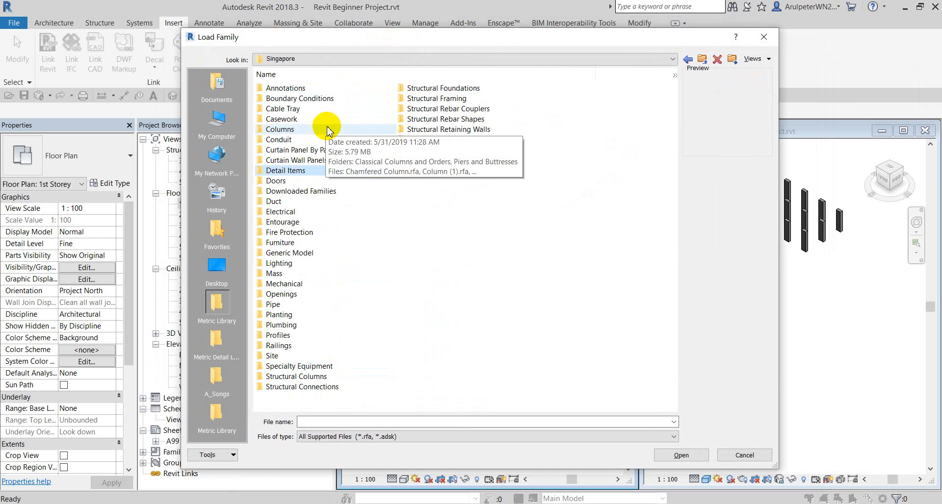
pyautogui.doubleClick(328, 130)
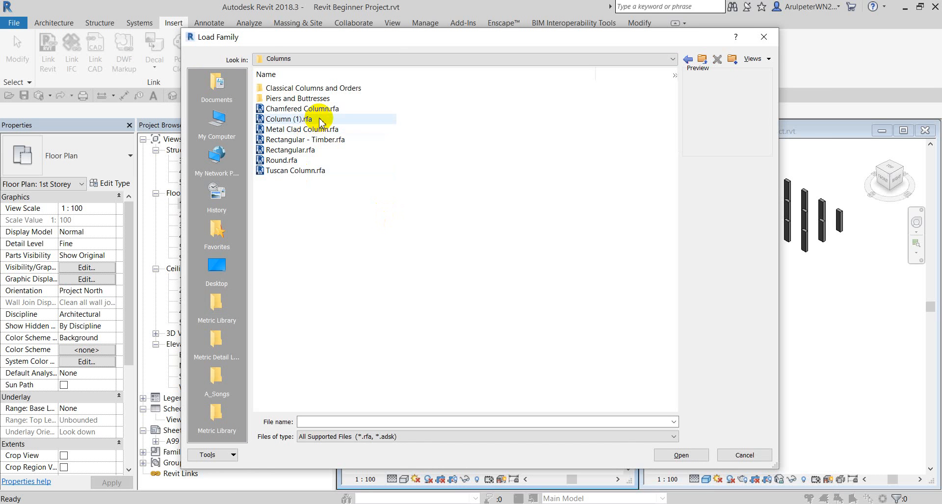
# Preview the column families and load Chamfered Column.rfa and Metal Clad Column.rfa into the project.
pyautogui.click(325, 109)
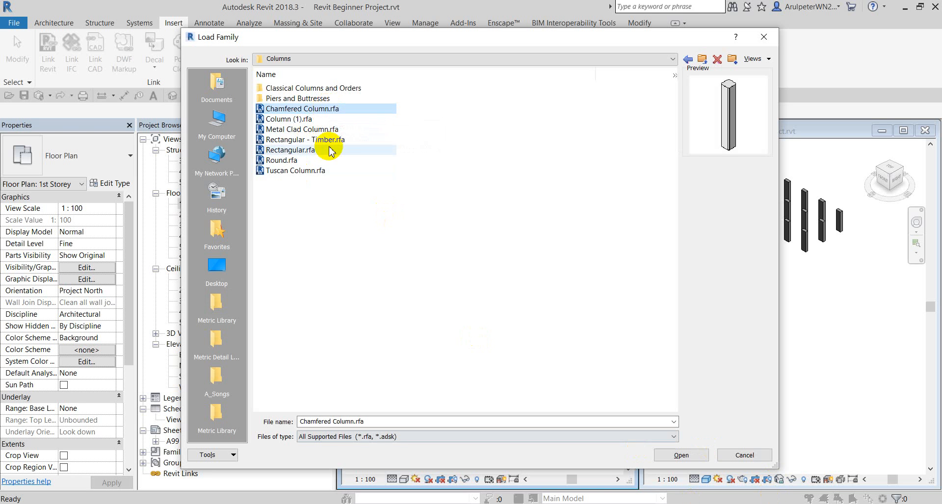
pyautogui.click(314, 129)
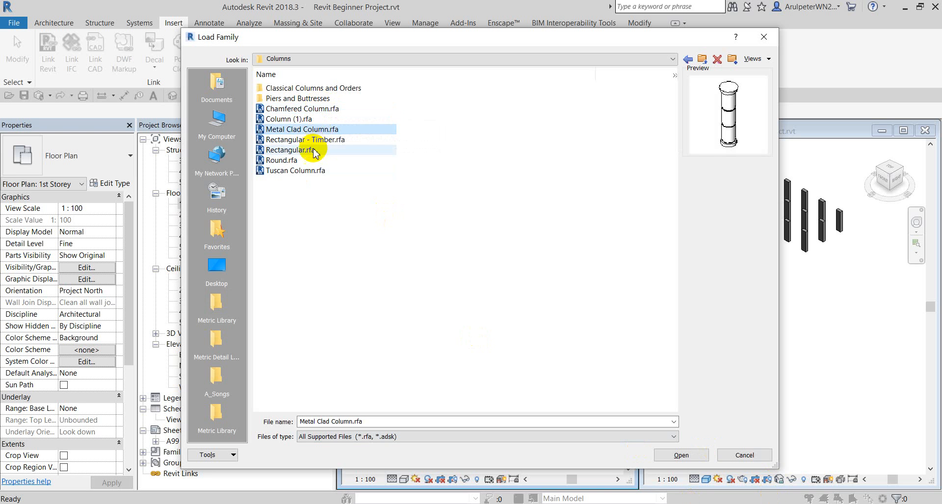
pyautogui.click(320, 141)
pyautogui.click(324, 109)
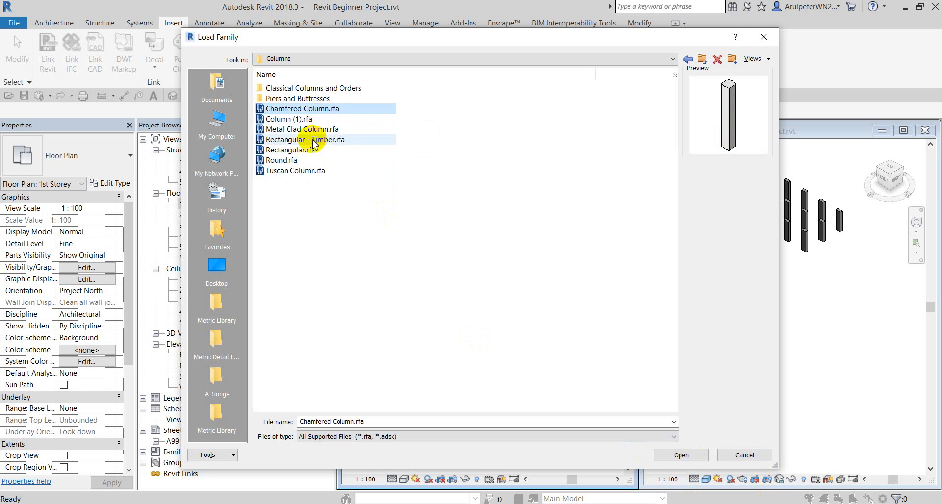
pyautogui.click(317, 130)
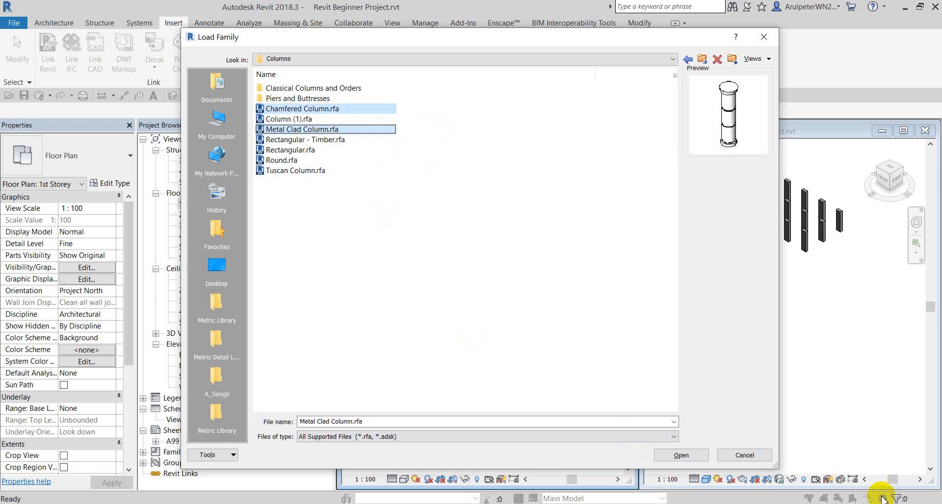
pyautogui.click(680, 454)
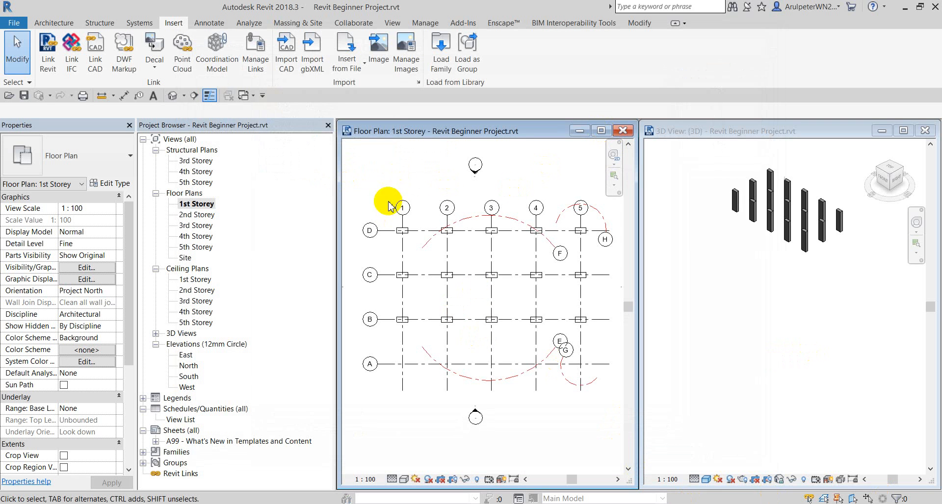
pyautogui.click(53, 23)
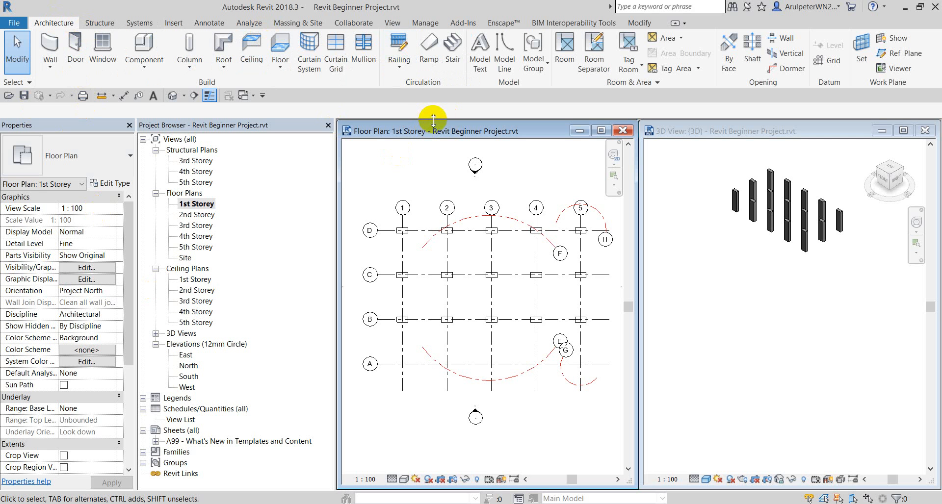
# Start an architectural column and duplicate Chamfered Column 450 x 450mm as 1000 x 1000mm, with depth 1000 and width 1m.
pyautogui.click(189, 62)
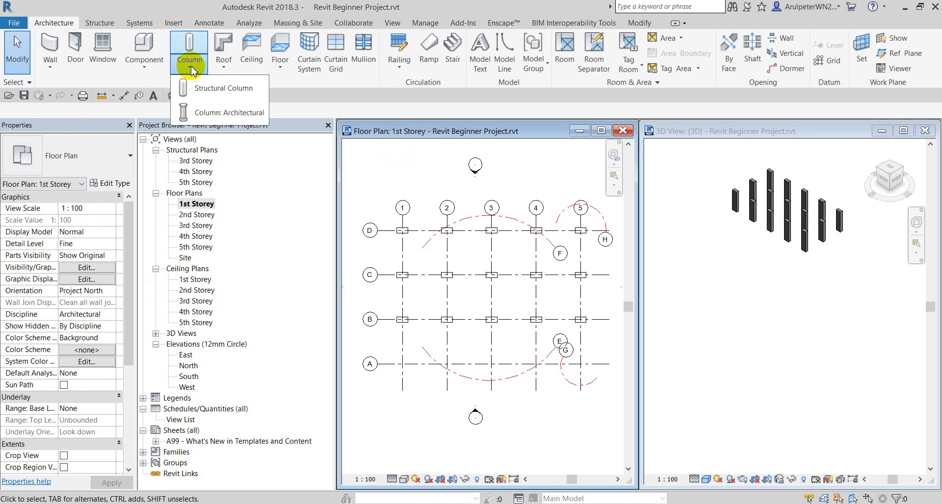
pyautogui.click(239, 112)
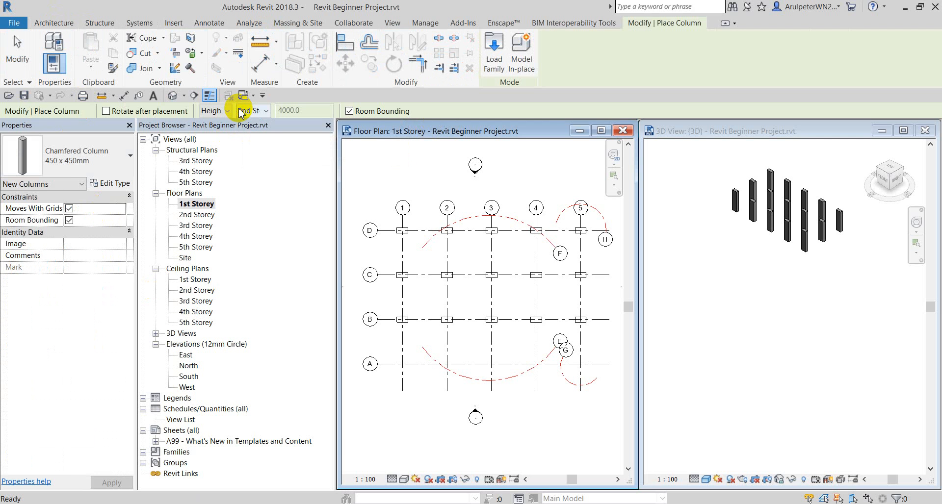
pyautogui.click(86, 166)
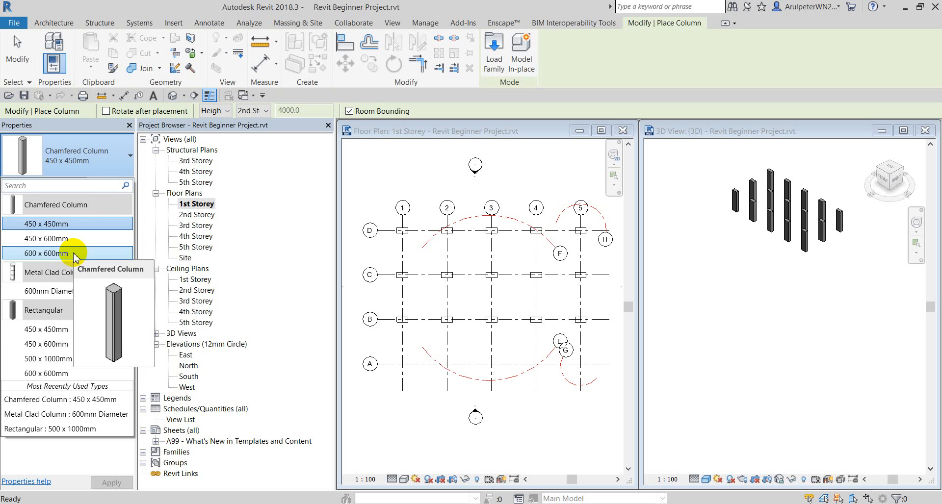
pyautogui.click(115, 171)
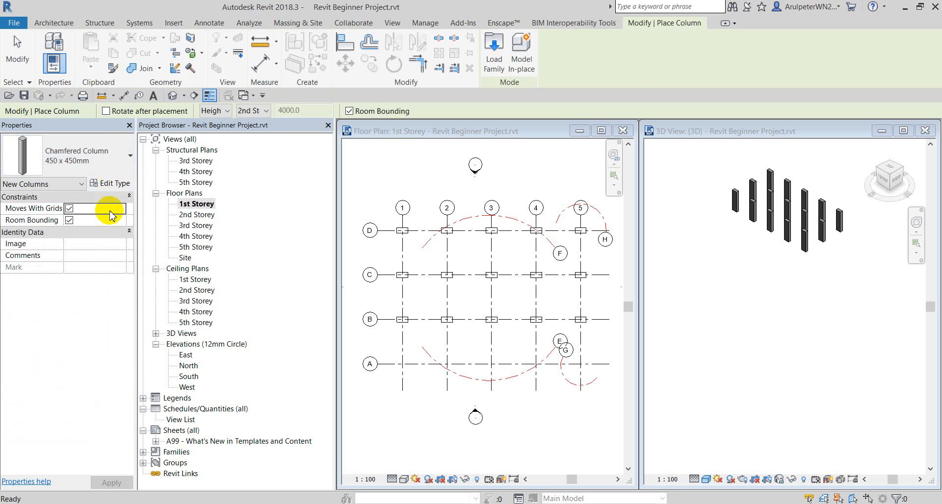
pyautogui.click(112, 185)
pyautogui.click(591, 83)
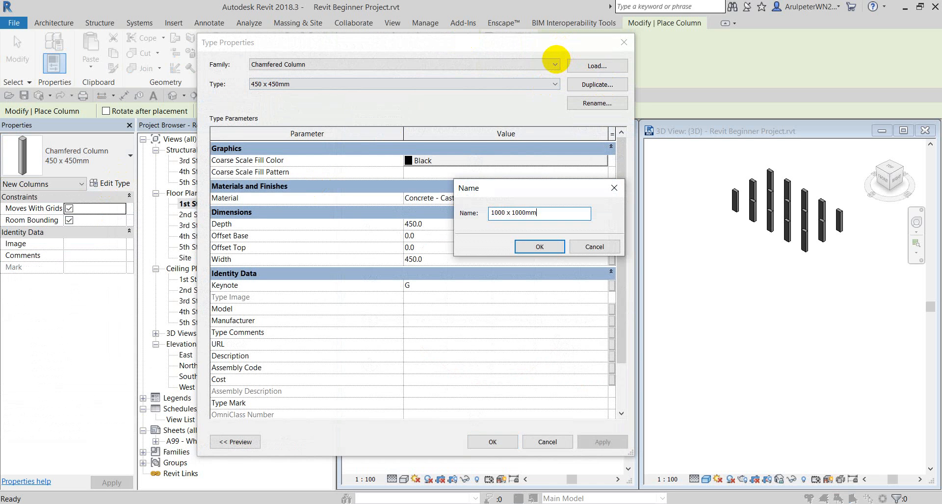
pyautogui.write('1000 x 1000mm')
pyautogui.press('Return')
pyautogui.click(460, 227)
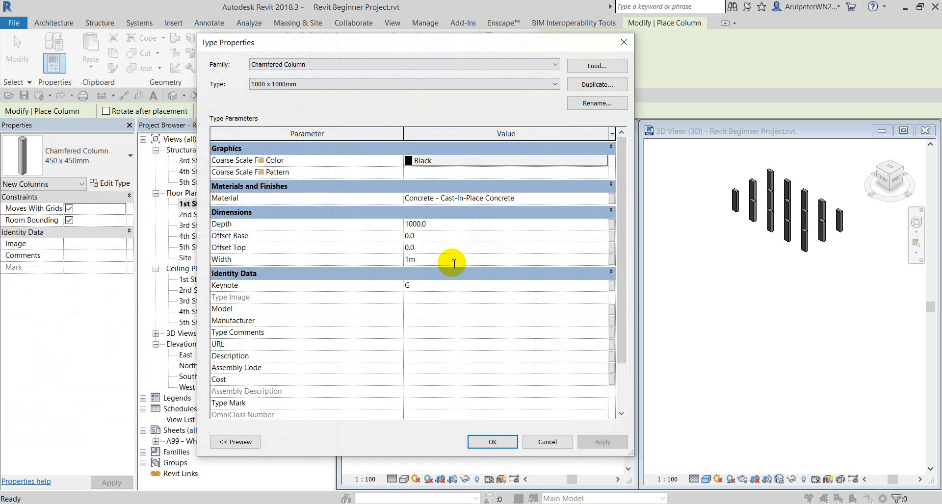
pyautogui.click(492, 441)
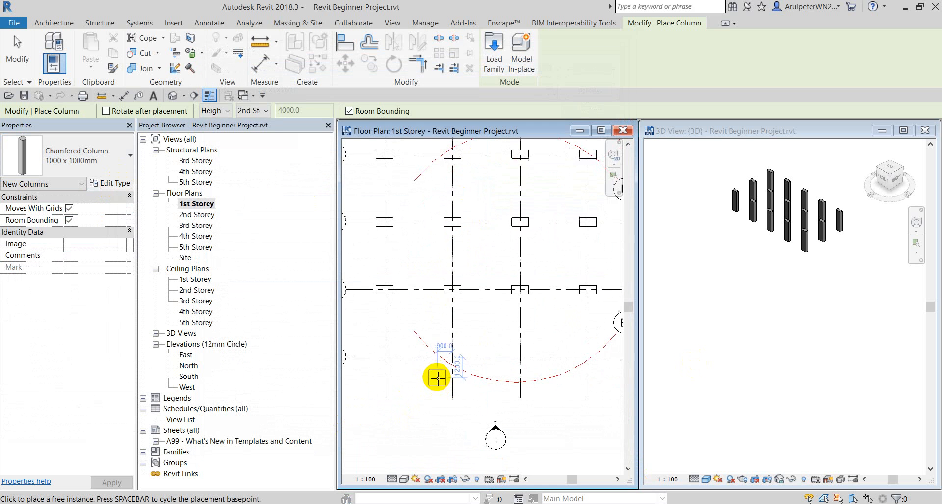
# Place 1000 x 1000mm chamfered columns at grid intersections A/1 and A/5, and end the placement.
pyautogui.scroll(3, 427, 348)
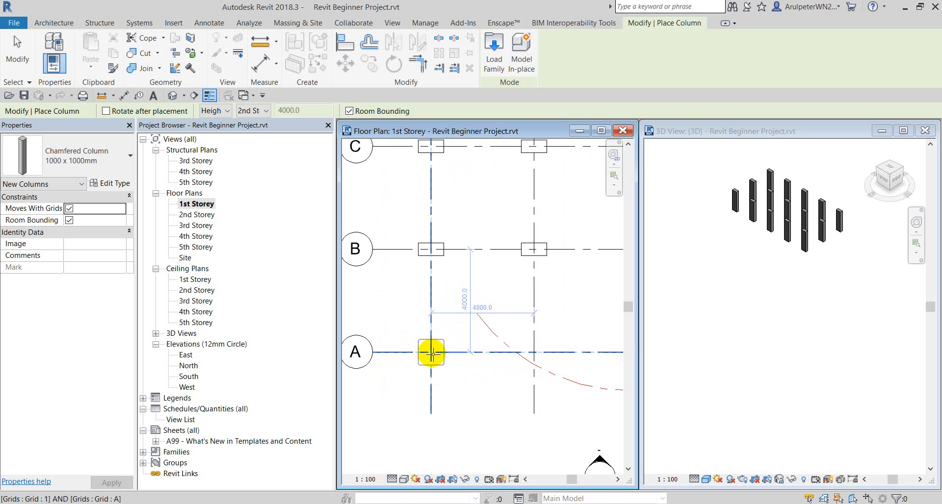
pyautogui.click(432, 353)
pyautogui.scroll(-3, 400, 342)
pyautogui.scroll(2, 475, 343)
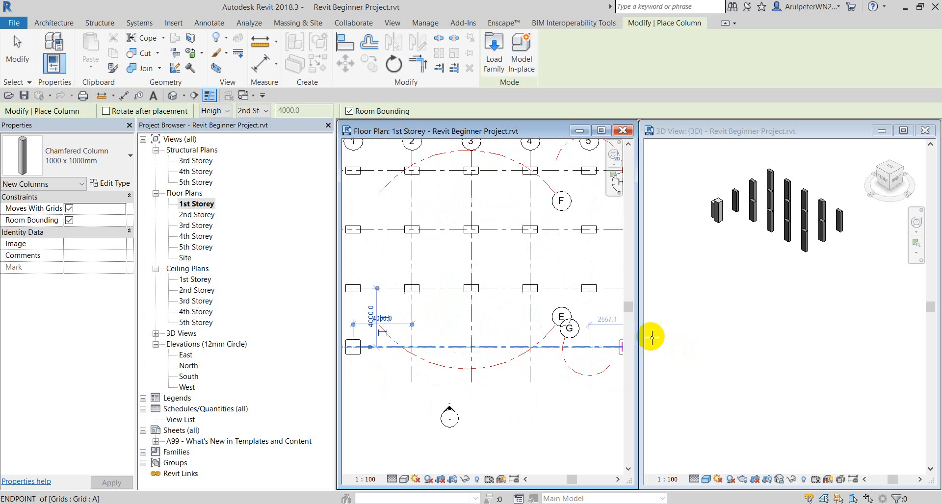
pyautogui.scroll(3, 579, 346)
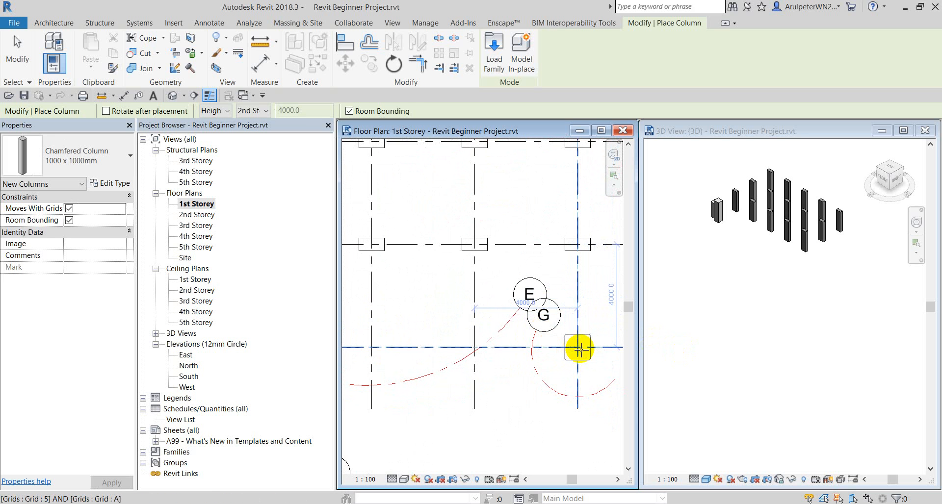
pyautogui.click(579, 348)
pyautogui.scroll(-4, 540, 349)
pyautogui.press('Escape')
pyautogui.press('Escape')
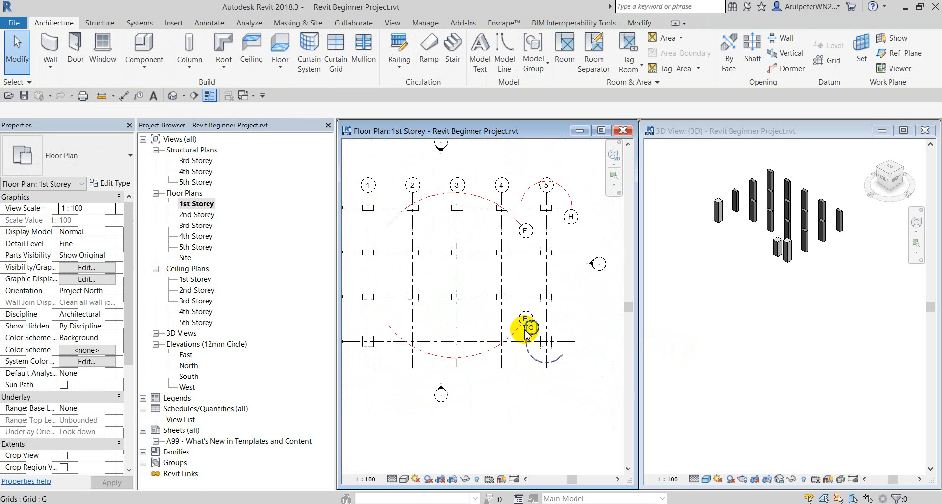
# Create a similar column from the chamfered column at grid A/1 and choose the Metal Clad Column 600mm Diameter type.
pyautogui.scroll(1, 407, 372)
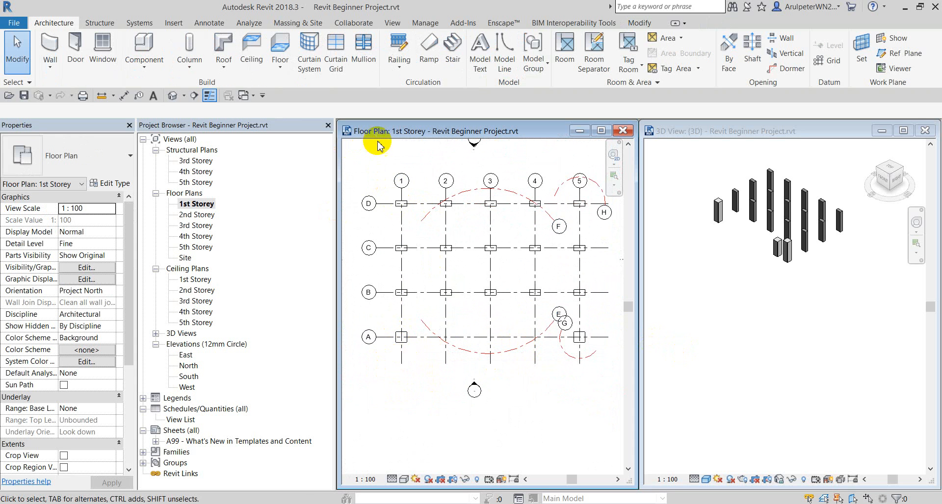
pyautogui.scroll(2, 407, 343)
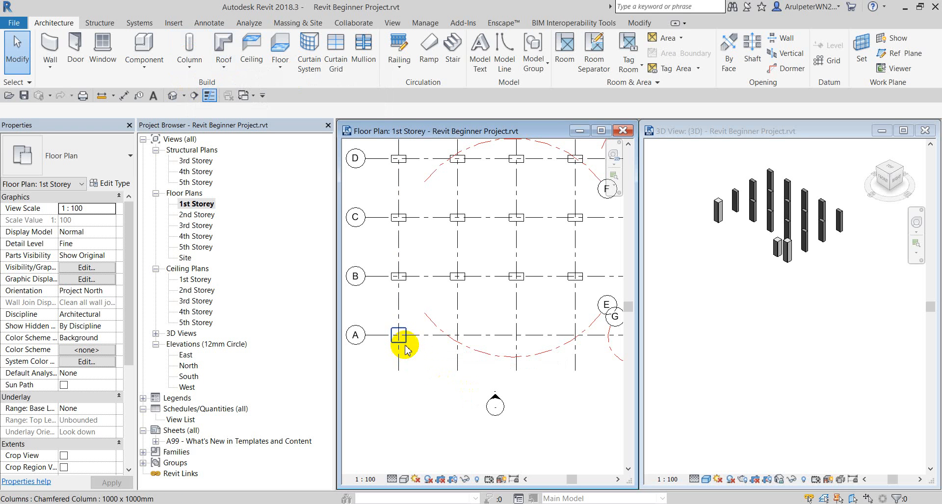
pyautogui.click(405, 350)
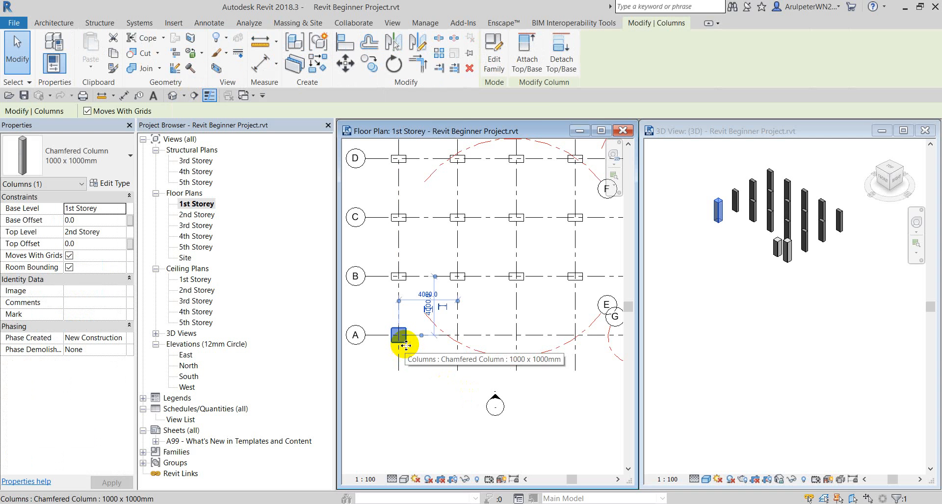
pyautogui.rightClick(405, 350)
pyautogui.click(489, 190)
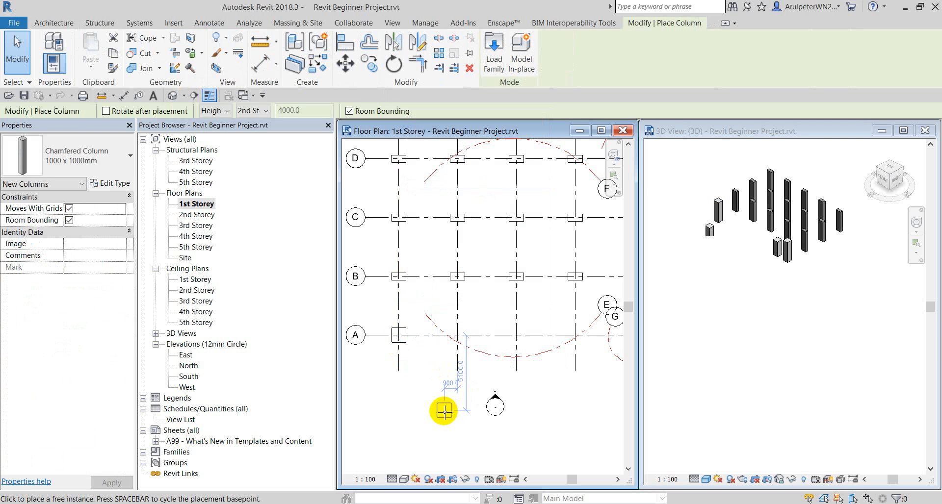
pyautogui.click(374, 217)
pyautogui.click(72, 150)
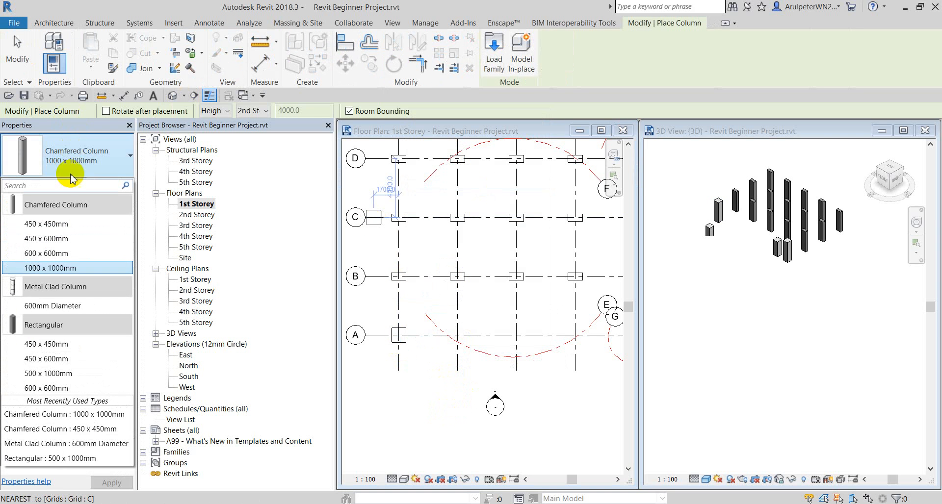
pyautogui.click(58, 311)
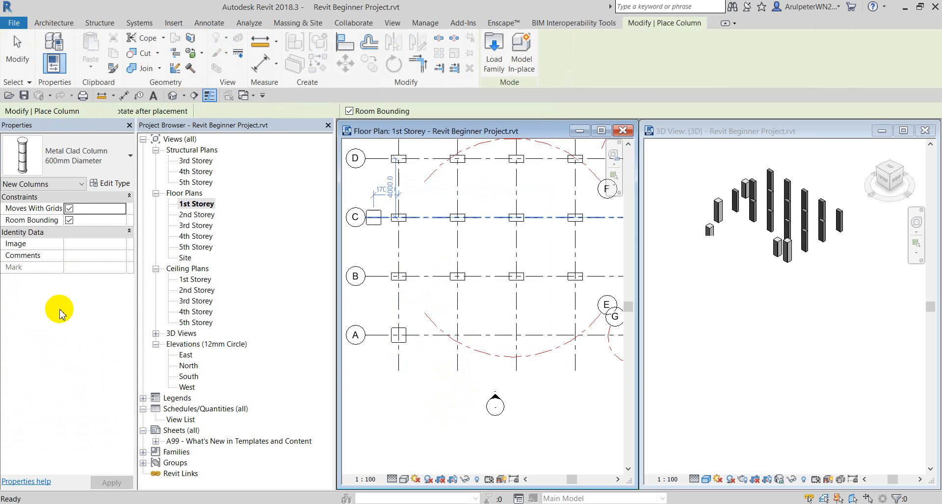
# Duplicate the metal clad type as 1000mm Diameter and set its diameter to 1m.
pyautogui.click(105, 183)
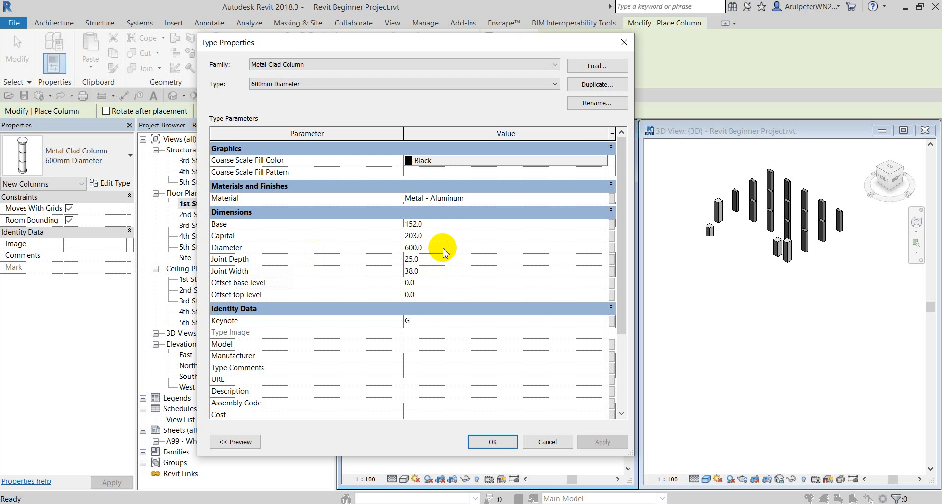
pyautogui.click(597, 84)
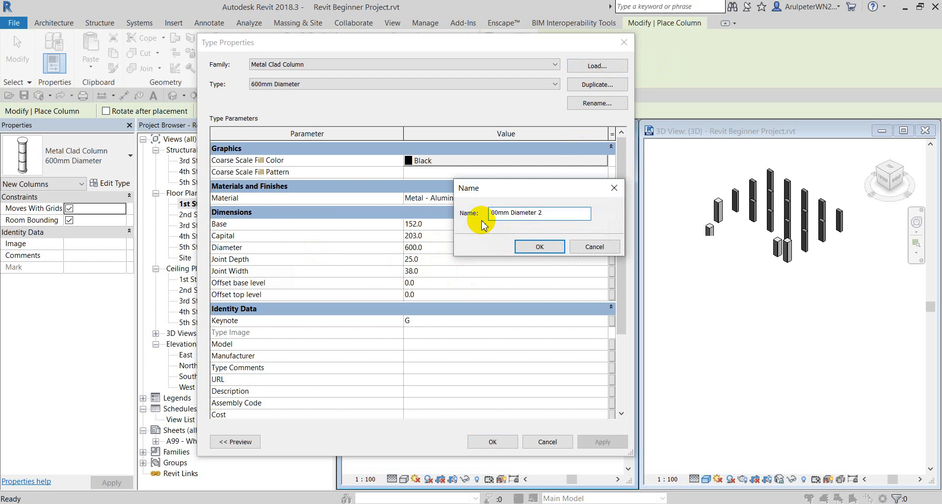
pyautogui.write('10')
pyautogui.click(574, 216)
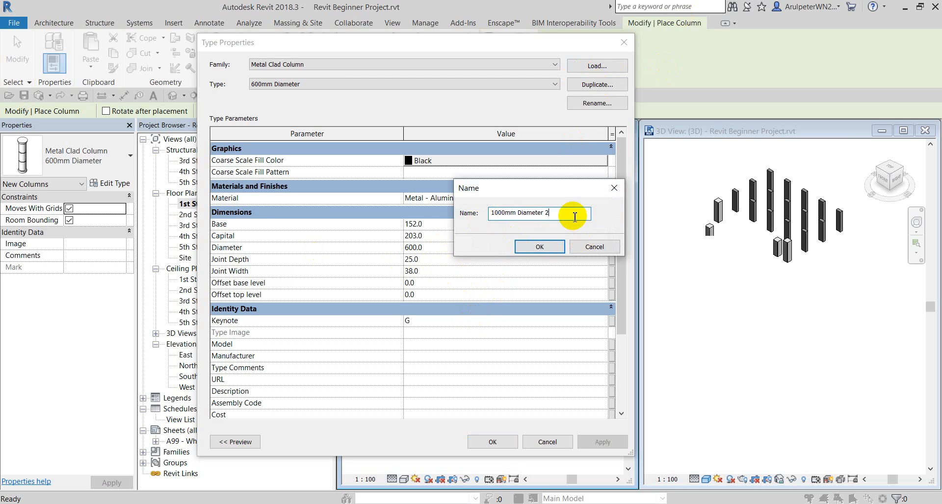
pyautogui.click(532, 246)
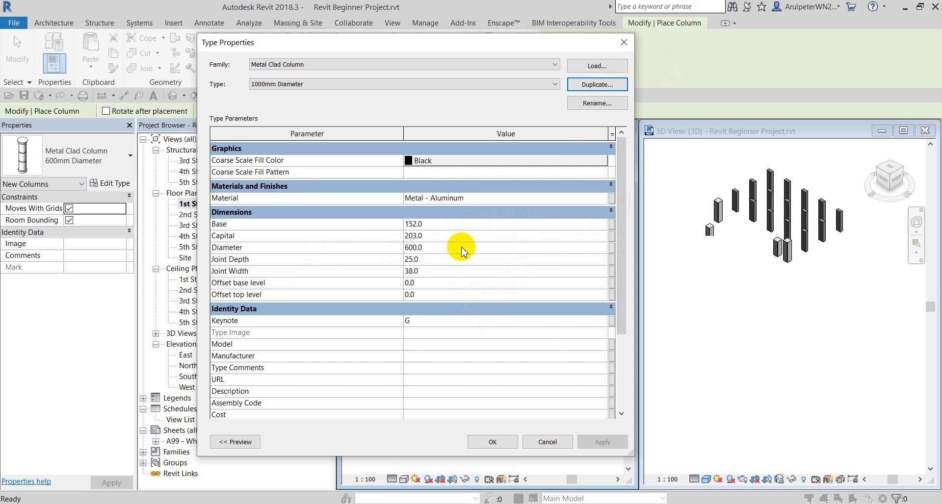
pyautogui.click(457, 247)
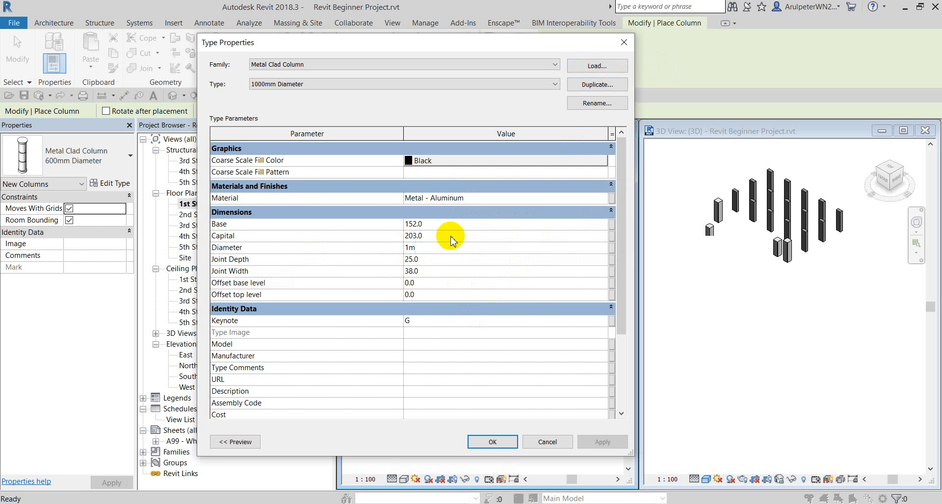
pyautogui.click(492, 442)
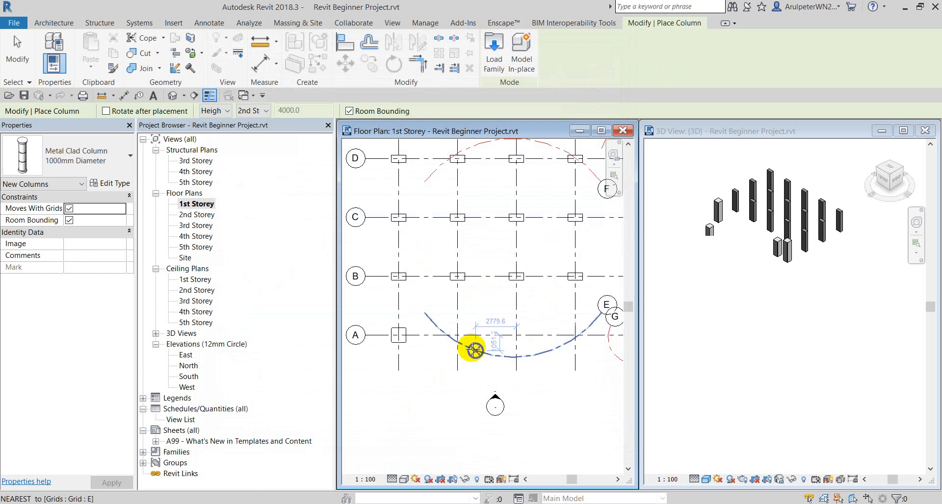
# Place 1000mm Diameter metal clad columns where grid A crosses grids 2, 3 and 4, and end the placement.
pyautogui.scroll(3, 474, 350)
pyautogui.click(476, 347)
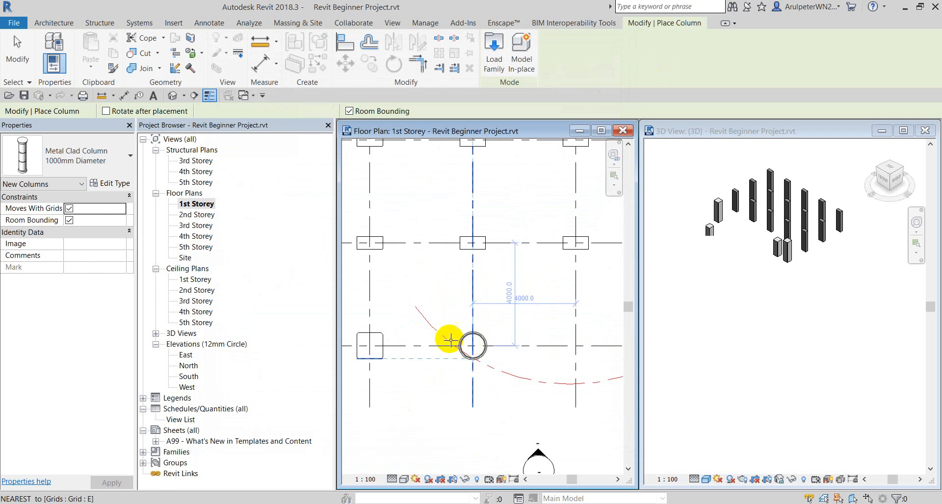
pyautogui.scroll(-3, 450, 340)
pyautogui.scroll(4, 567, 343)
pyautogui.click(509, 347)
pyautogui.scroll(-3, 508, 347)
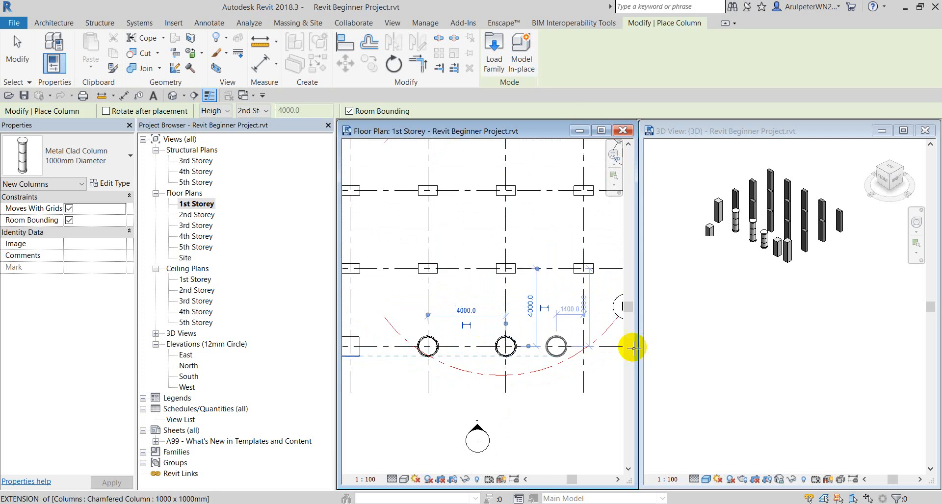
pyautogui.scroll(5, 592, 345)
pyautogui.click(576, 353)
pyautogui.scroll(-4, 505, 335)
pyautogui.scroll(-2, 504, 335)
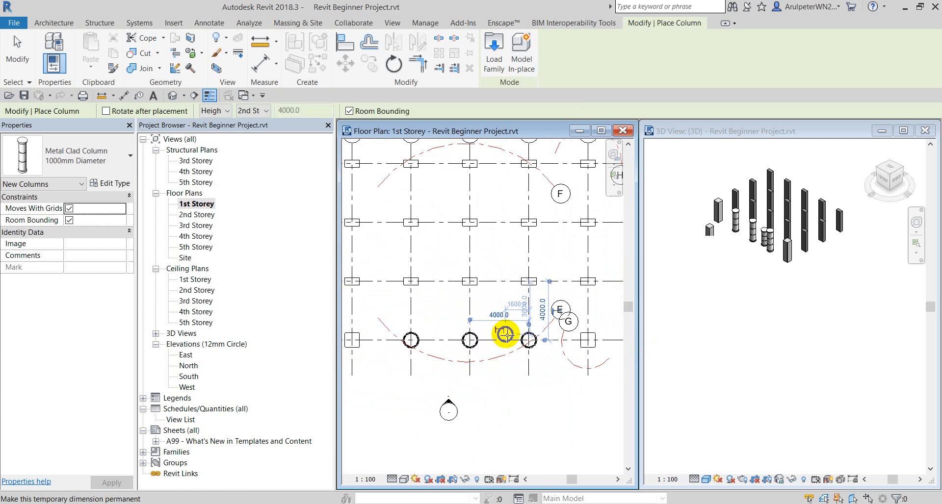
pyautogui.press('Escape')
pyautogui.press('Escape')
# Examine the placed columns in the 3D view and check the column task list in Notepad.
pyautogui.click(839, 345)
pyautogui.scroll(-5, 749, 303)
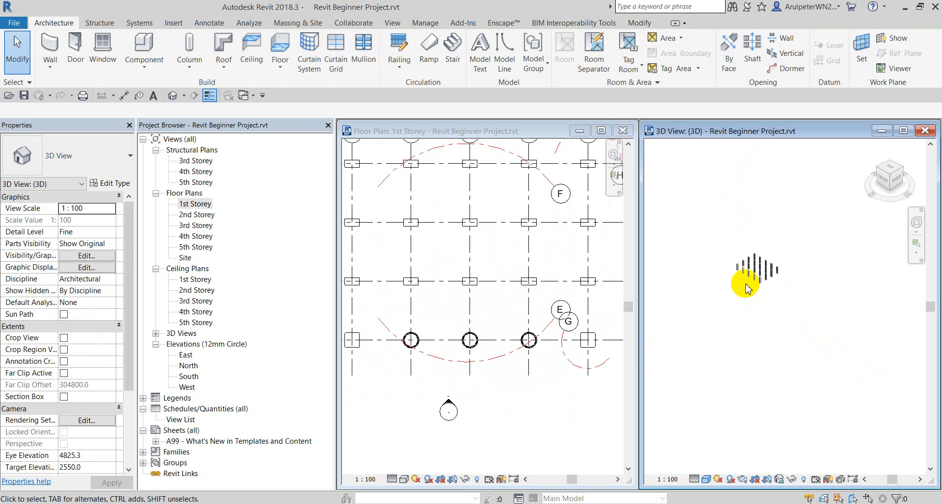
pyautogui.scroll(3, 746, 289)
pyautogui.click(877, 171)
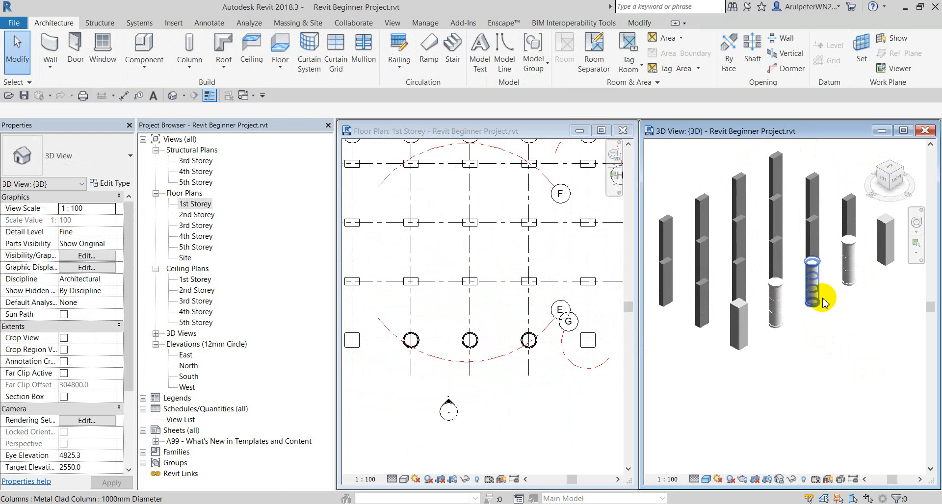
pyautogui.scroll(-2, 835, 323)
pyautogui.moveTo(845, 338)
pyautogui.mouseDown(button='middle')
pyautogui.moveTo(843, 289)
pyautogui.moveTo(847, 332)
pyautogui.mouseUp(button='middle')
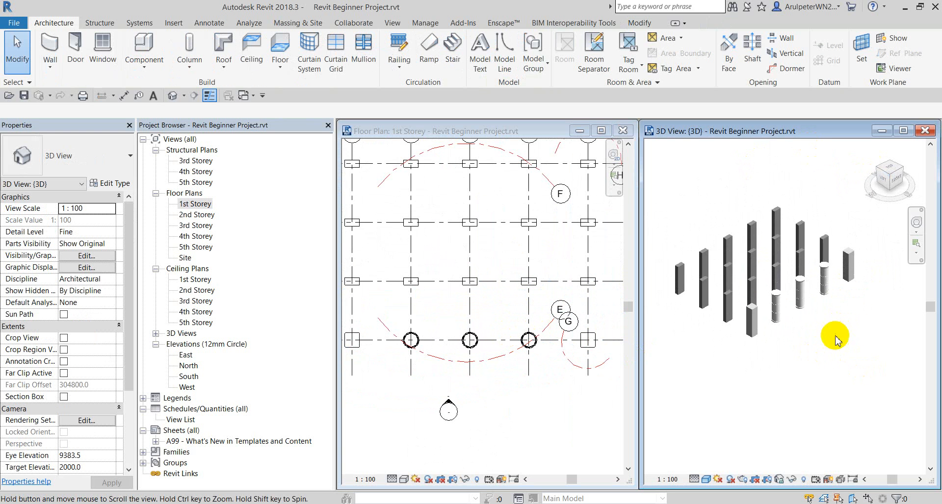
pyautogui.click(511, 417)
pyautogui.hotkey('alt', 'Tab')
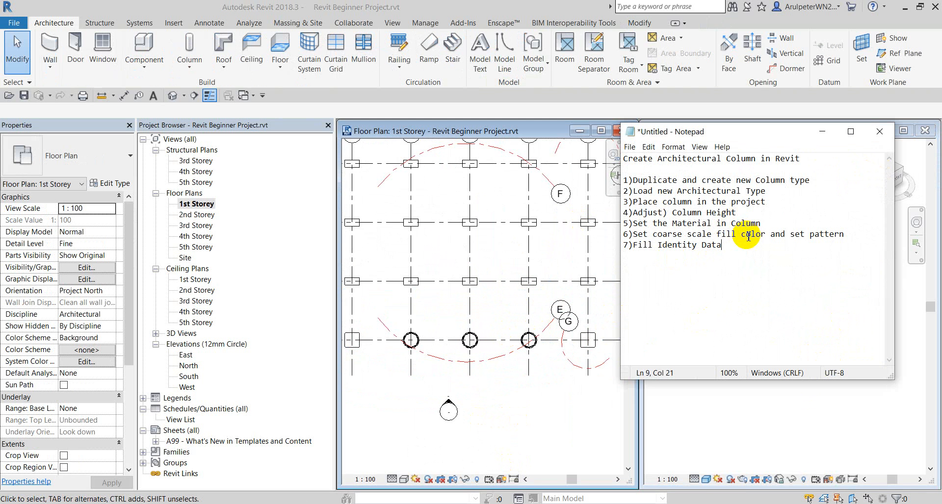
pyautogui.click(822, 131)
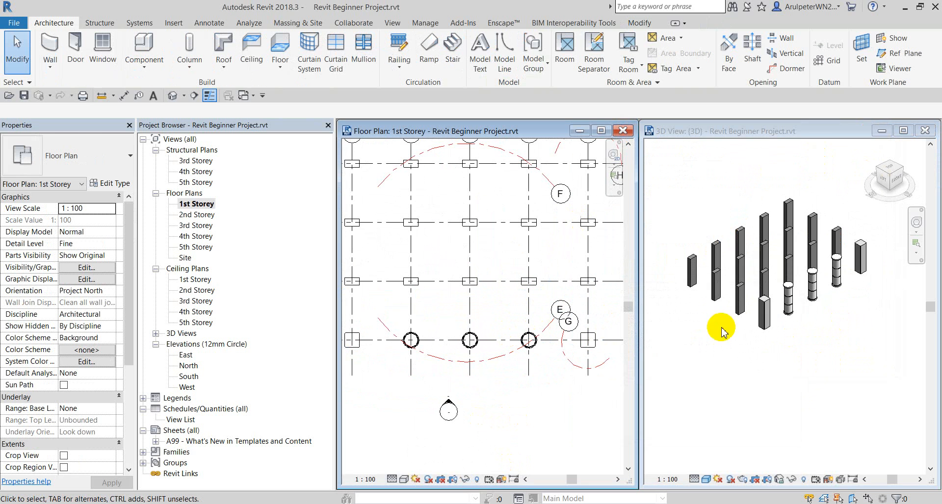
pyautogui.click(664, 180)
pyautogui.moveTo(665, 169); pyautogui.dragTo(881, 357)
pyautogui.click(733, 398)
# Switch to Notepad, correct item 4 of the task list to "Adjust Column Height", and return to Revit.
pyautogui.hotkey('alt', 'Tab')
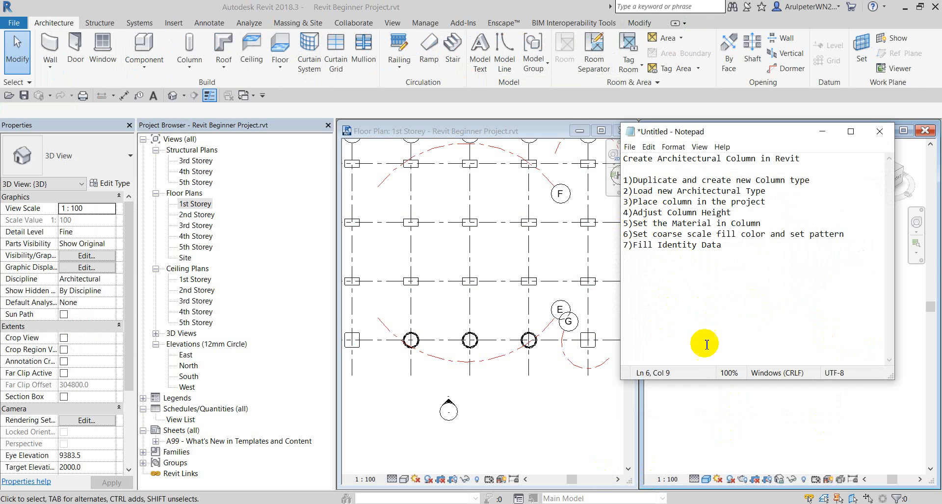
pyautogui.hotkey('ctrl', 'End')
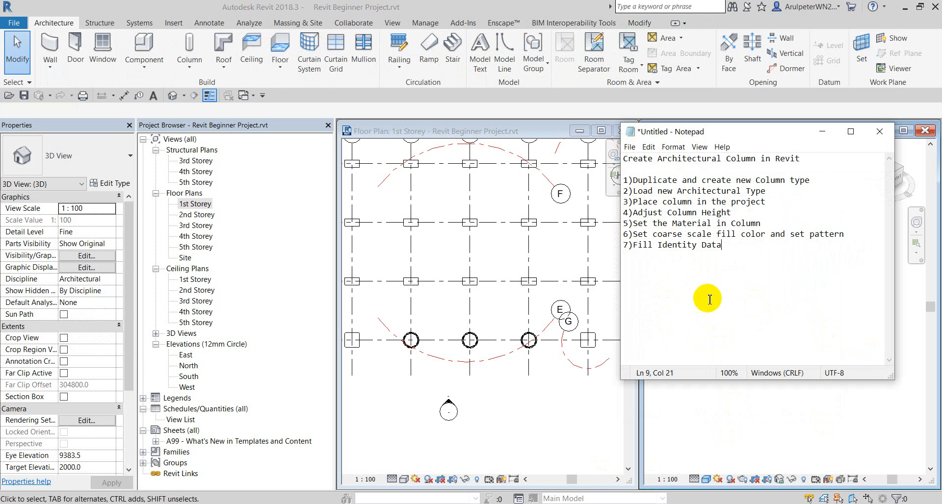
pyautogui.click(825, 133)
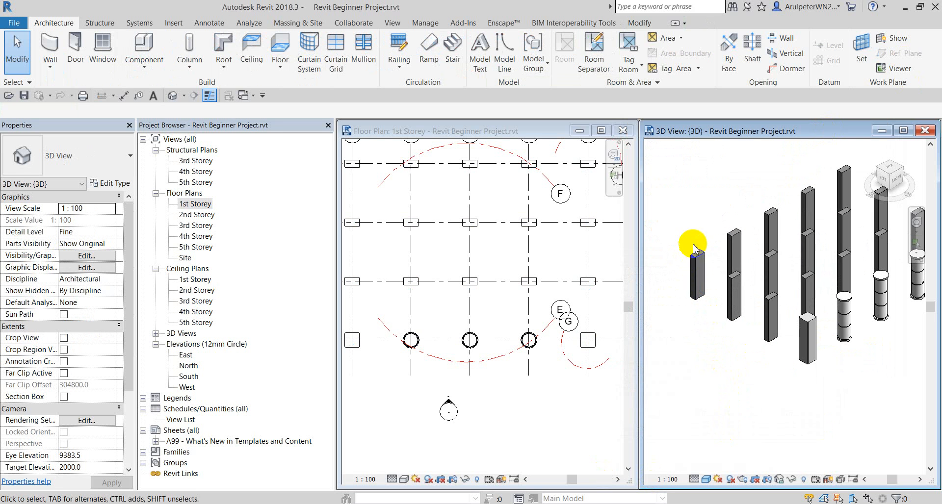
pyautogui.click(697, 260)
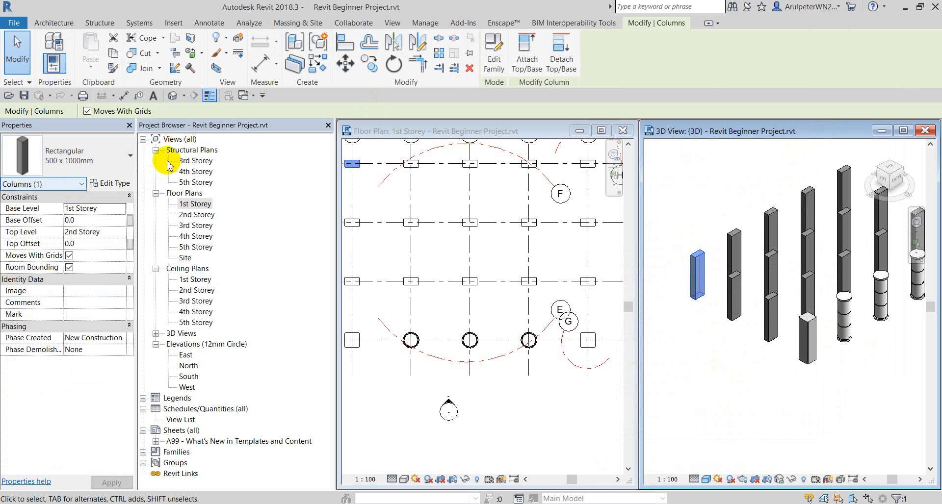
pyautogui.click(669, 174)
pyautogui.press('c')
pyautogui.press('l')
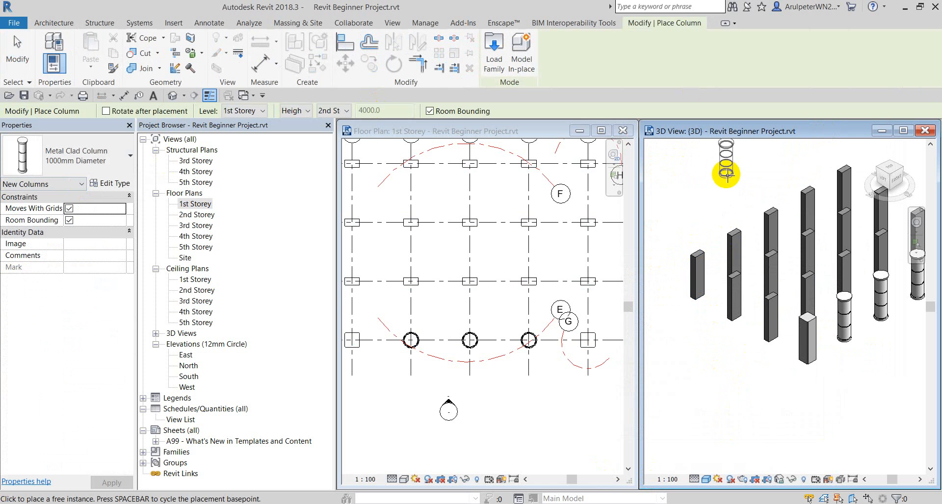
pyautogui.press('Escape')
pyautogui.press('c')
pyautogui.press('l')
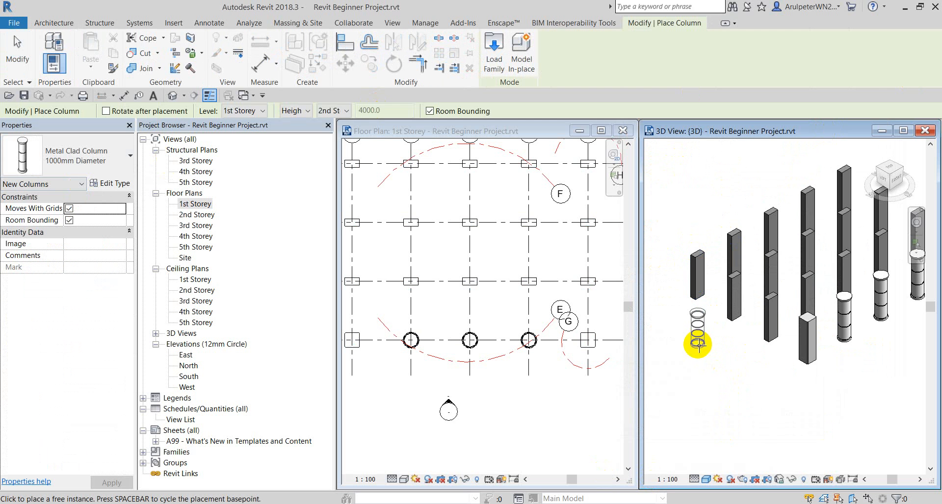
pyautogui.press('Escape')
pyautogui.click(553, 445)
pyautogui.press('c')
pyautogui.press('l')
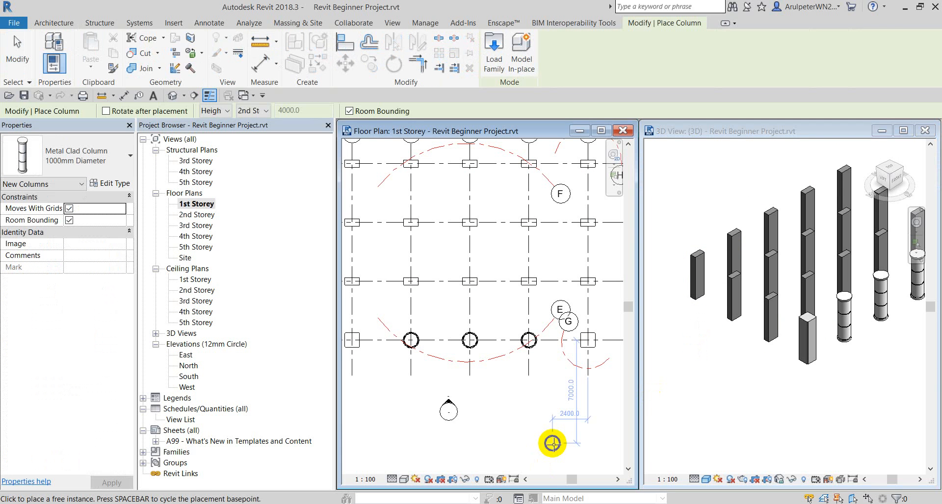
pyautogui.press('Escape')
# Tile the open views with the 3D view first, and check the level constraints of the outermost rectangular column.
pyautogui.click(679, 175)
pyautogui.press('w')
pyautogui.press('t')
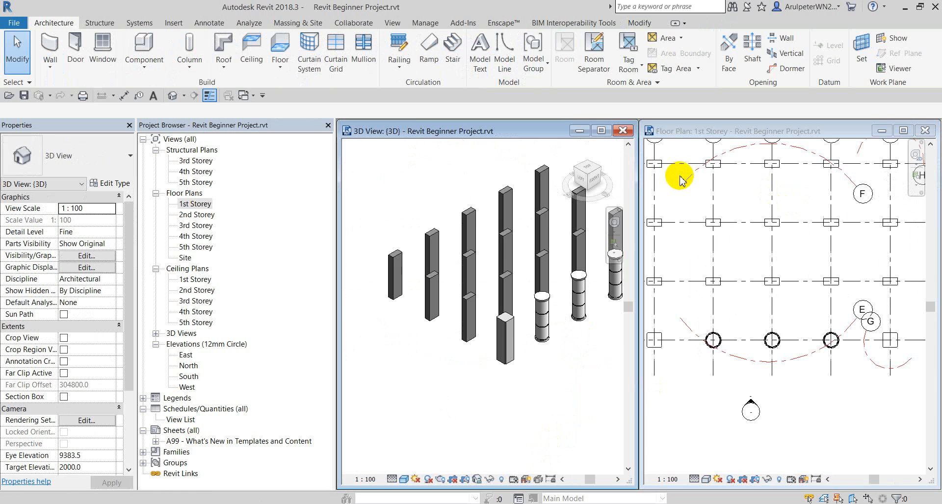
pyautogui.click(398, 273)
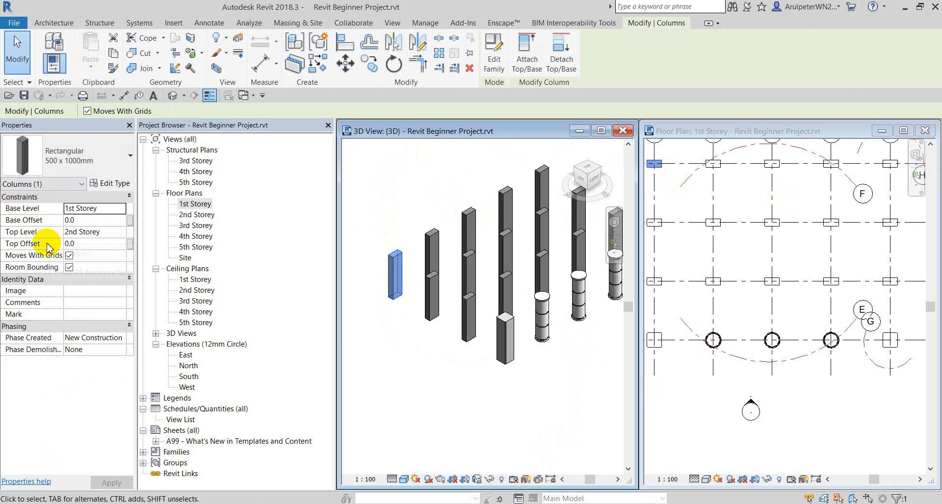
pyautogui.click(371, 214)
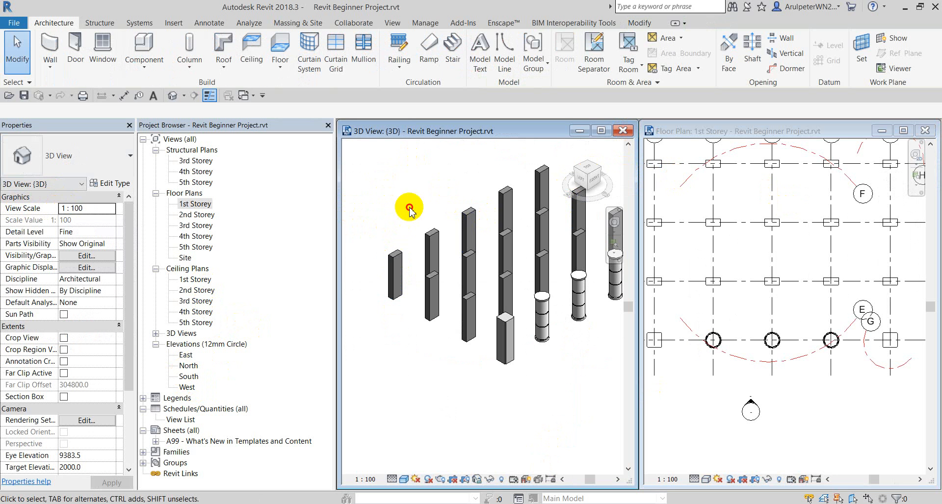
# Select the elevation marker beside grid C in the 1st Storey plan and check its view name.
pyautogui.scroll(-5, 780, 316)
pyautogui.scroll(5, 717, 301)
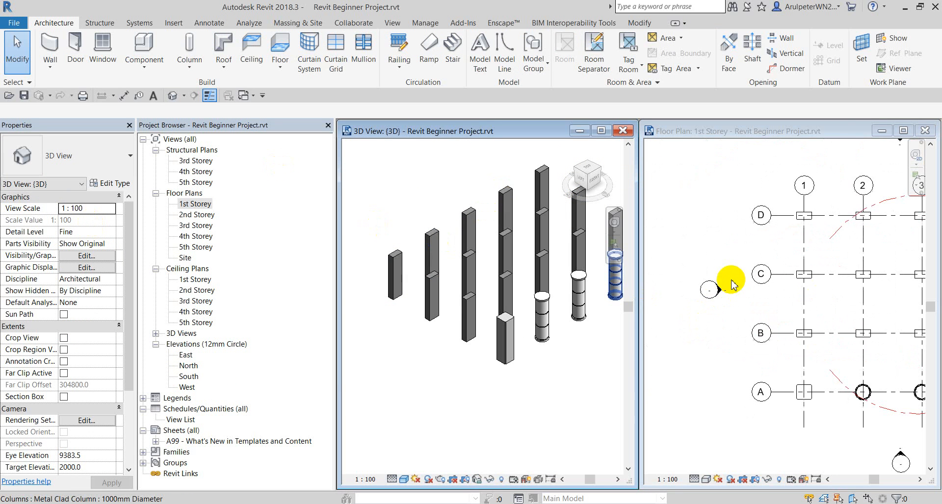
pyautogui.click(724, 287)
pyautogui.click(723, 289)
pyautogui.scroll(-2, 720, 291)
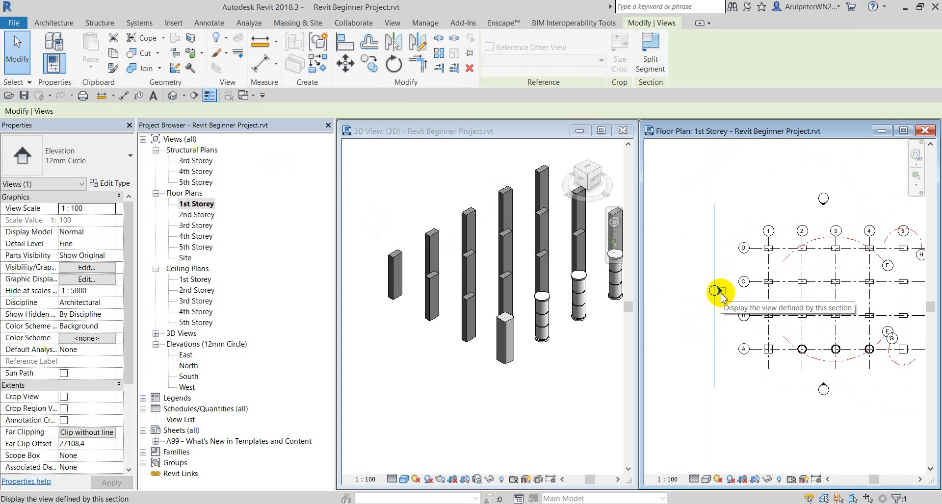
pyautogui.scroll(-4, 73, 432)
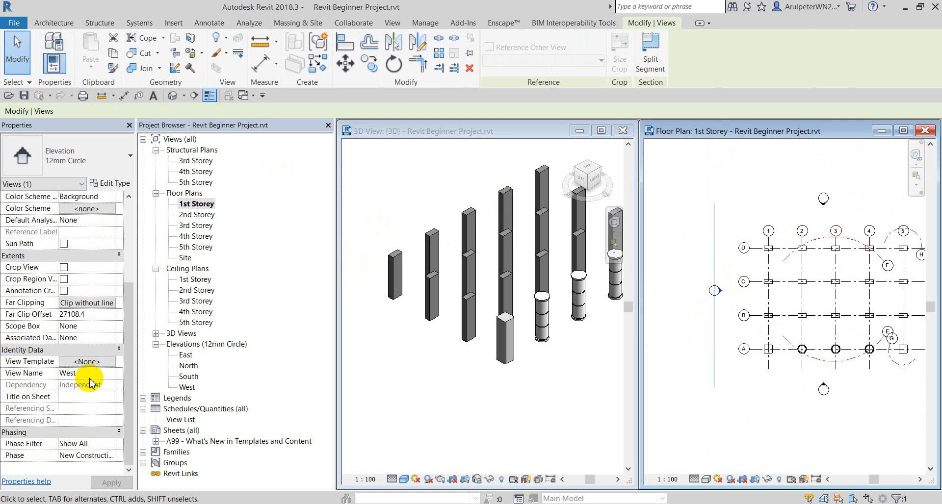
pyautogui.click(432, 389)
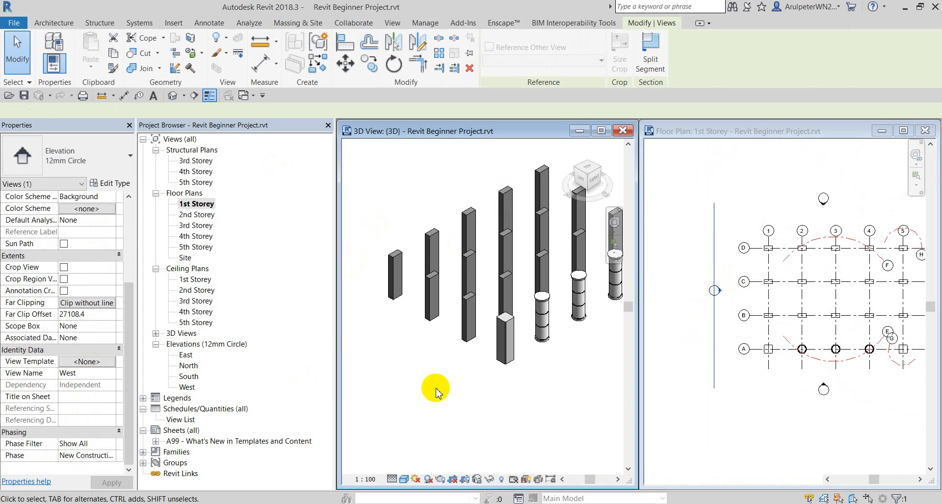
# Open the West elevation in a maximized window and check the constraints of the rectangular column at grid D.
pyautogui.doubleClick(187, 387)
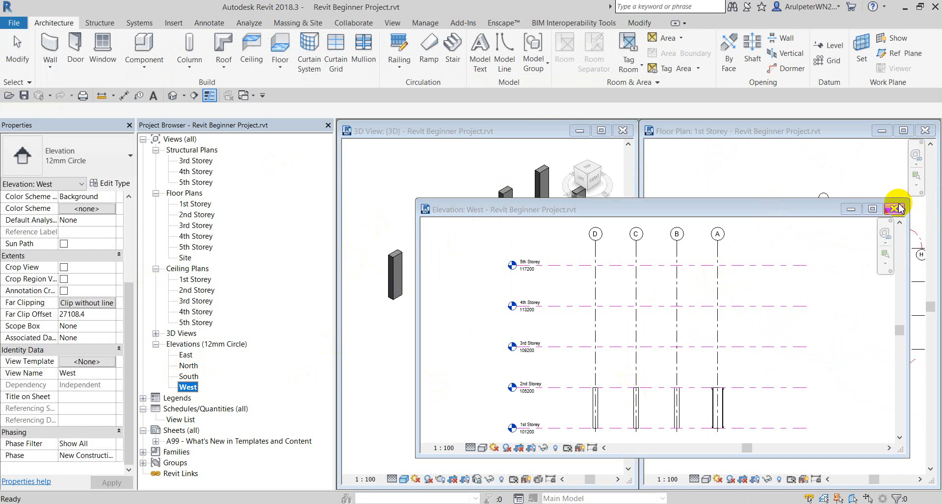
pyautogui.click(877, 210)
pyautogui.scroll(3, 518, 302)
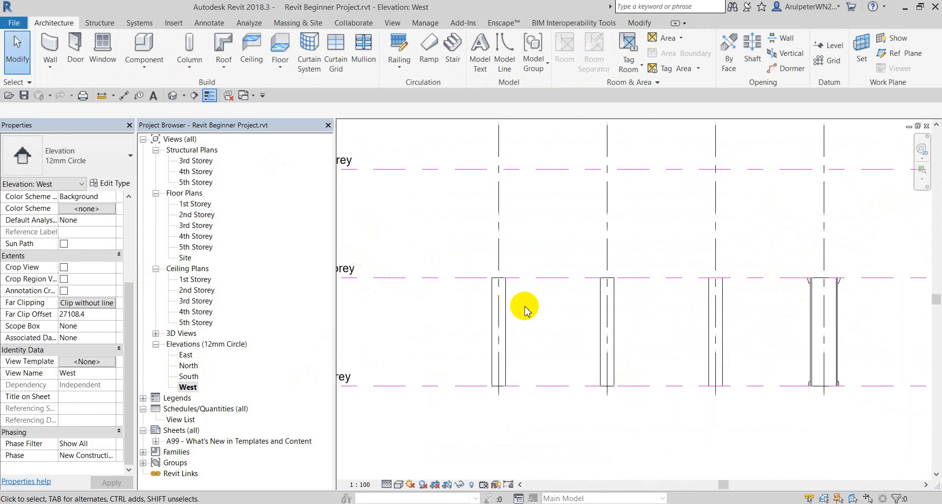
pyautogui.click(499, 313)
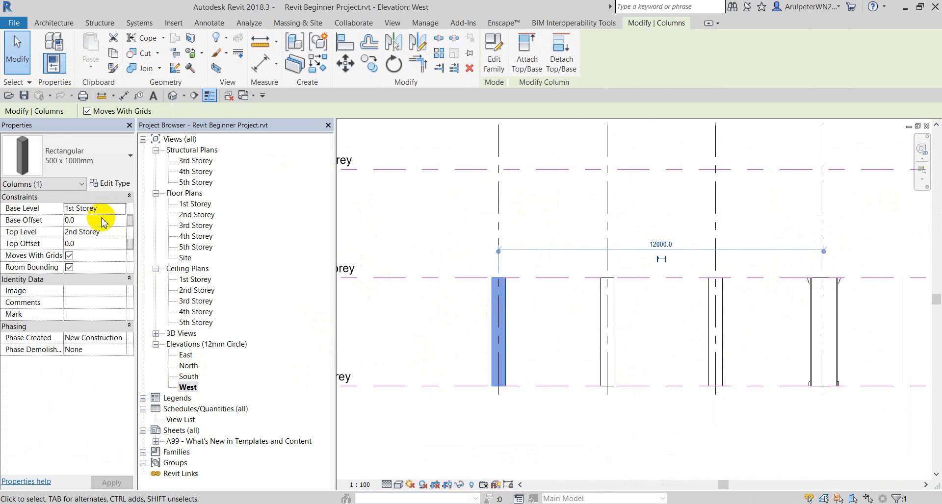
pyautogui.press('Escape')
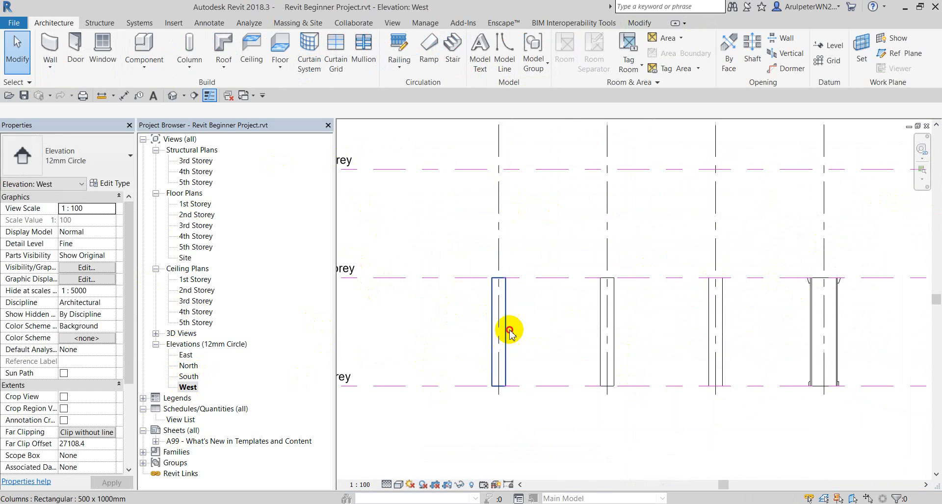
# Copy the rectangular column at grid D to the free space outside the grids, about 10700 mm from grid B.
pyautogui.click(507, 330)
pyautogui.press('c')
pyautogui.press('o')
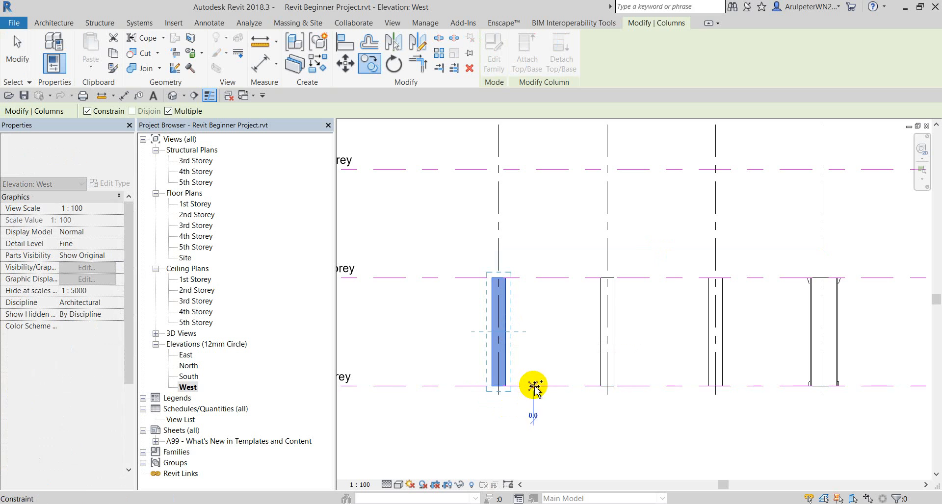
pyautogui.click(533, 386)
pyautogui.press('Escape')
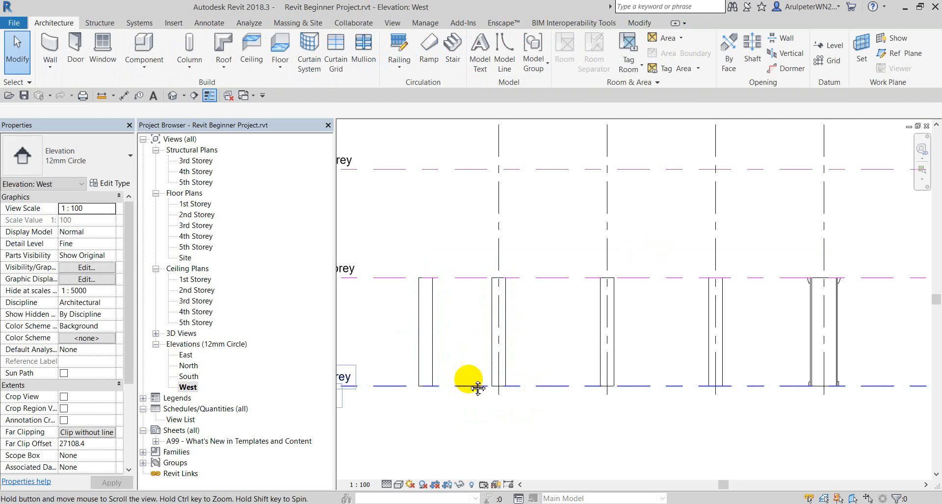
# Set the visual style of the West elevation to Shaded.
pyautogui.moveTo(472, 386); pyautogui.dragTo(614, 363, button='middle')
pyautogui.click(398, 484)
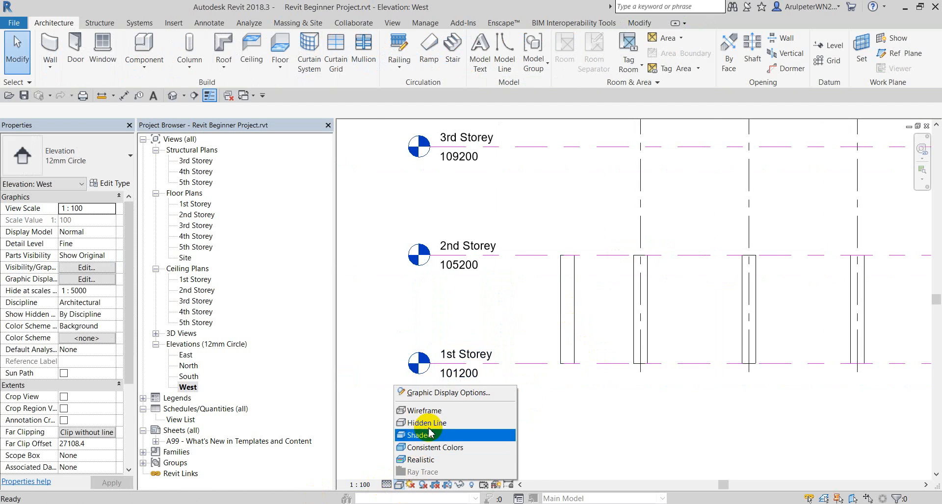
pyautogui.click(427, 435)
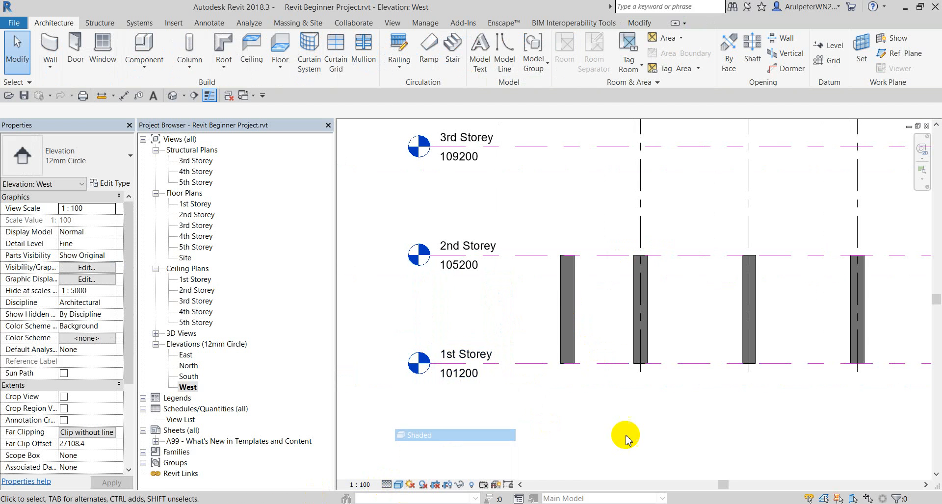
# Set the base offset of the copied column outside grid D to -500.
pyautogui.click(563, 291)
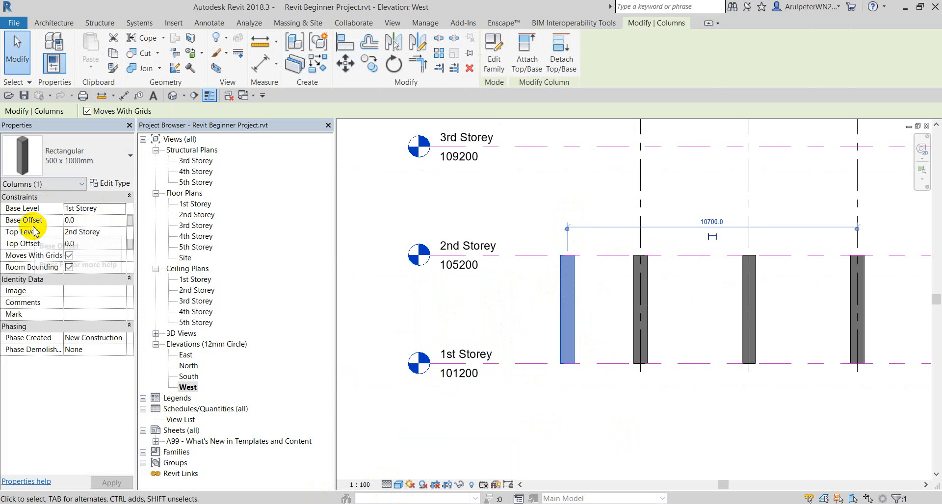
pyautogui.click(93, 220)
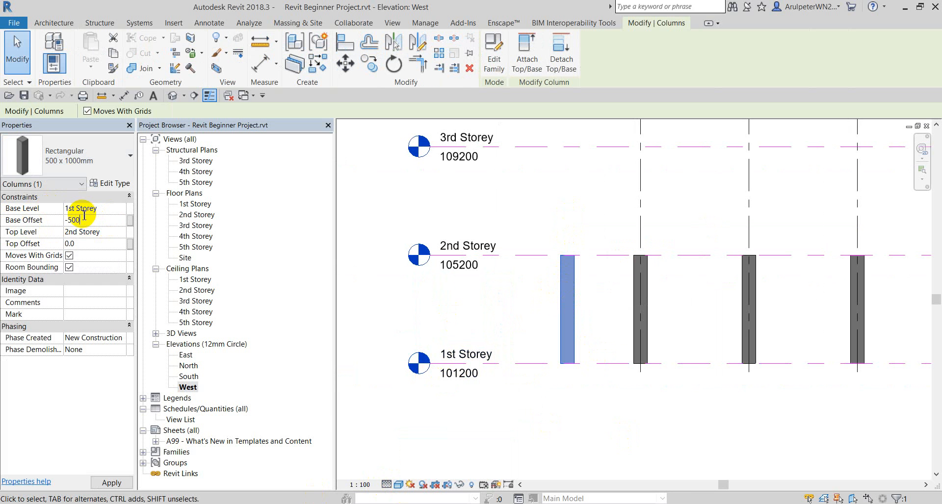
pyautogui.click(631, 449)
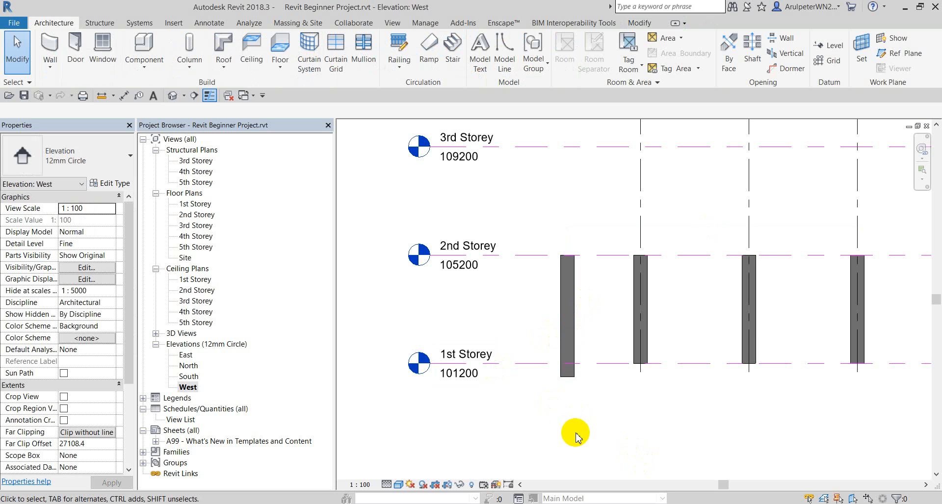
# Add an aligned dimension between the 1st Storey level and the base of the copied column.
pyautogui.press('i')
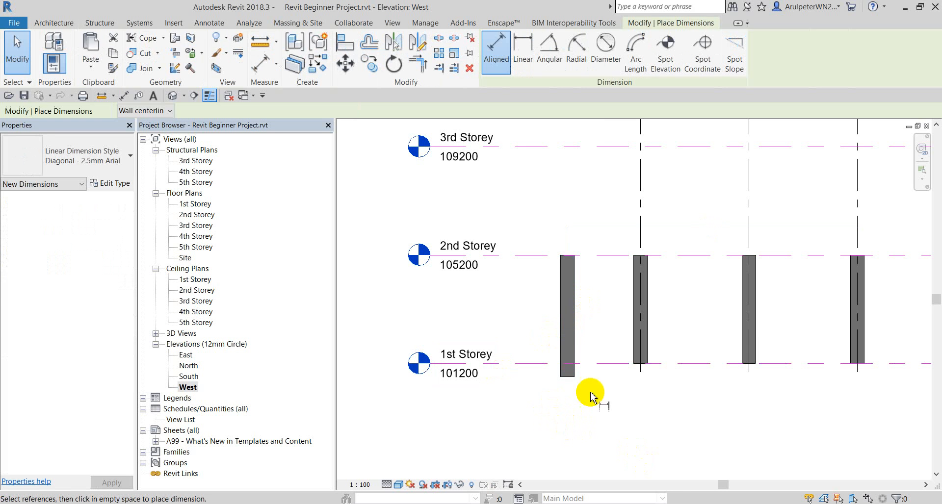
pyautogui.click(599, 364)
pyautogui.click(569, 377)
pyautogui.click(526, 405)
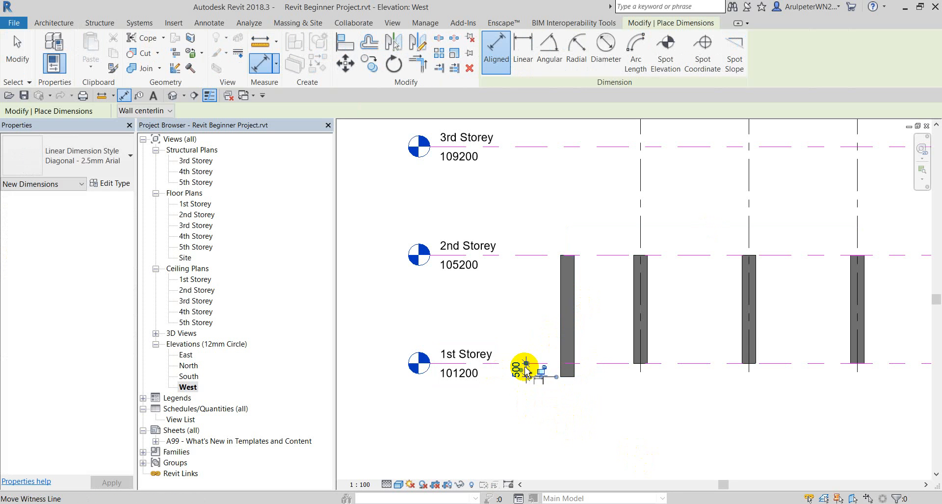
pyautogui.press('Escape')
pyautogui.press('Escape')
# Set the copied column's base offset to 500 and its top offset to -500.
pyautogui.click(567, 294)
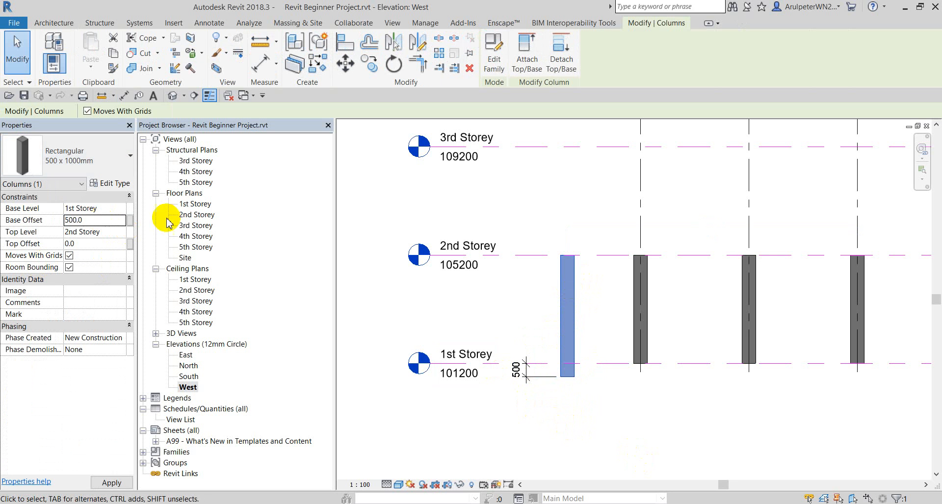
pyautogui.click(617, 396)
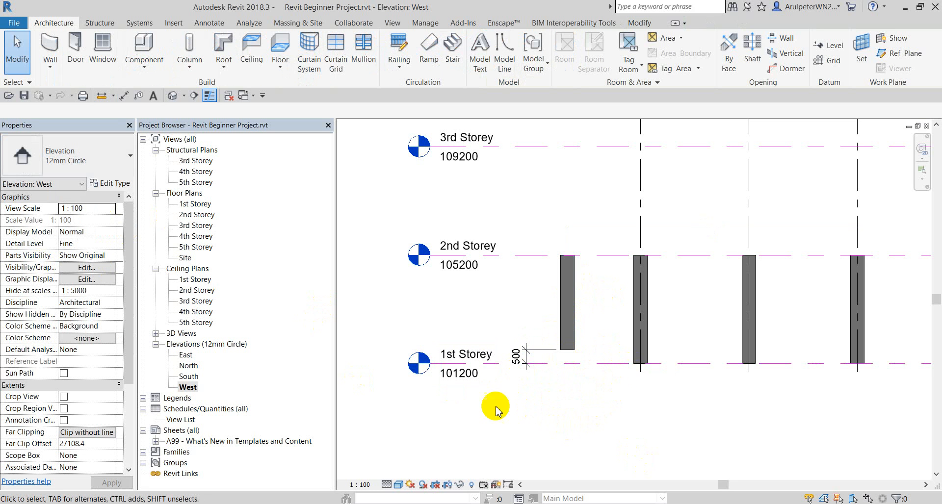
pyautogui.click(573, 307)
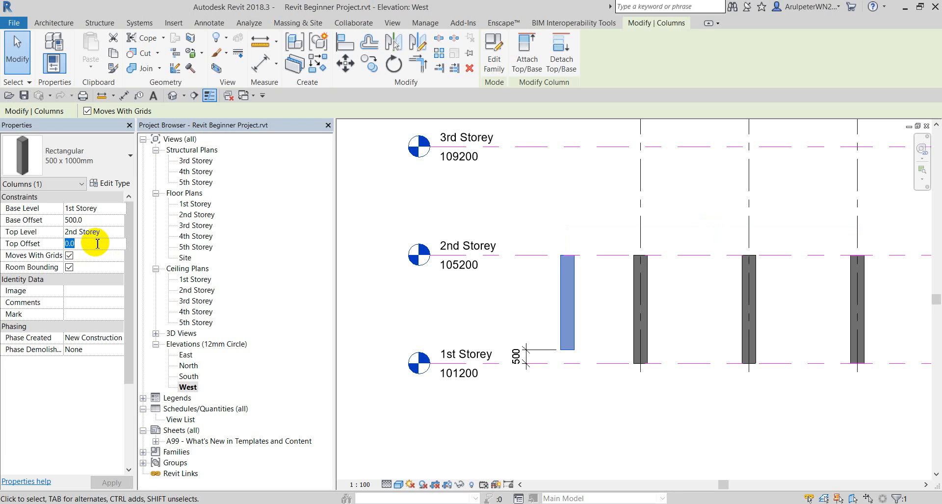
pyautogui.press('Return')
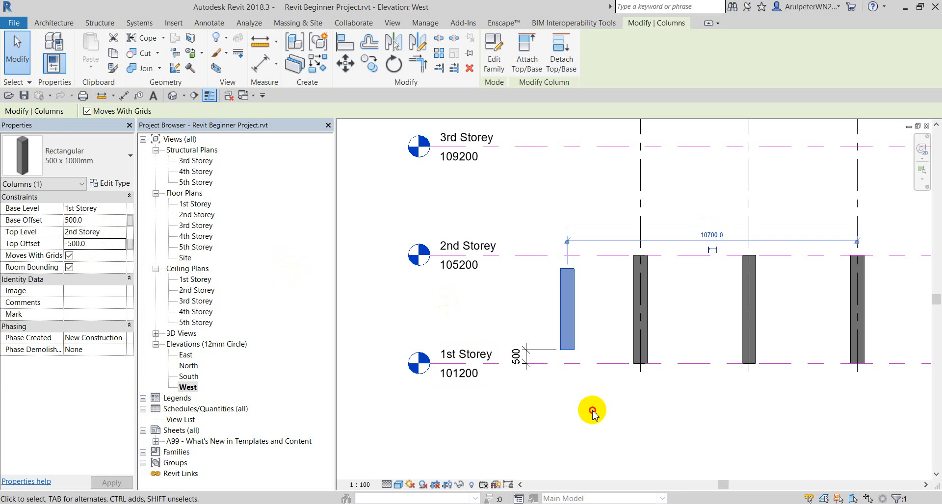
pyautogui.click(591, 411)
# Add an aligned dimension between the 2nd Storey level and the top of the copied column.
pyautogui.press('d')
pyautogui.press('i')
pyautogui.scroll(1, 582, 258)
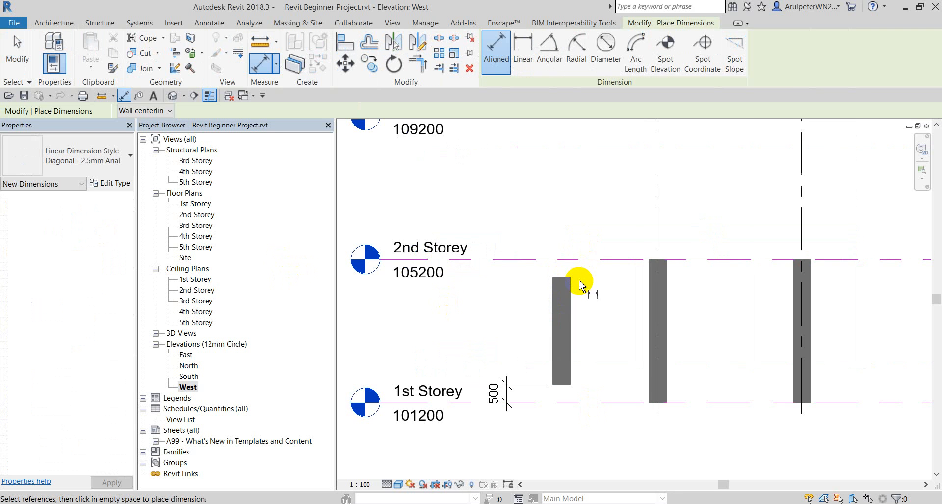
pyautogui.click(579, 255)
pyautogui.click(569, 269)
pyautogui.click(510, 316)
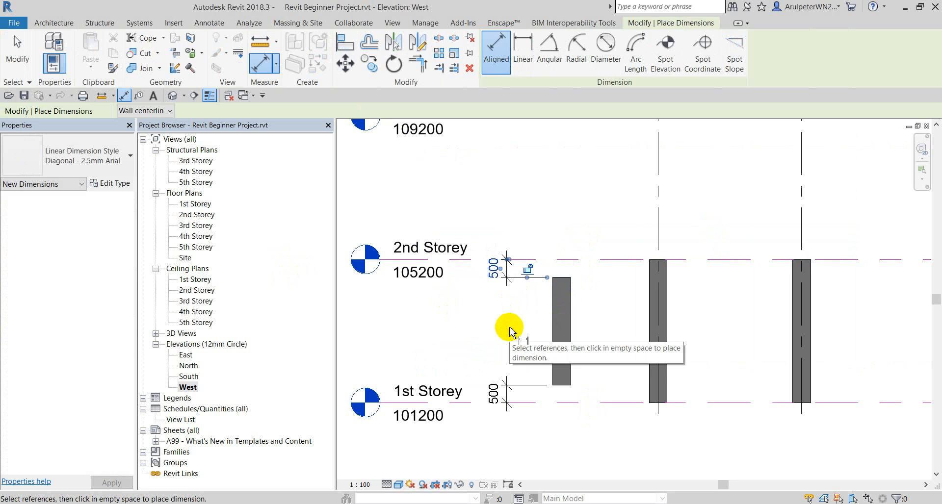
pyautogui.press('Escape')
pyautogui.press('Escape')
# Set the top offset of the copied column to 500.
pyautogui.click(563, 284)
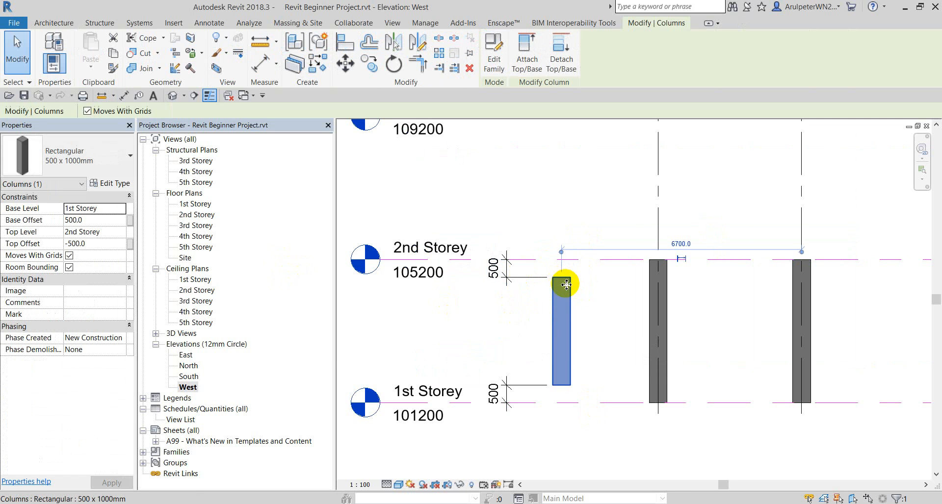
pyautogui.click(105, 244)
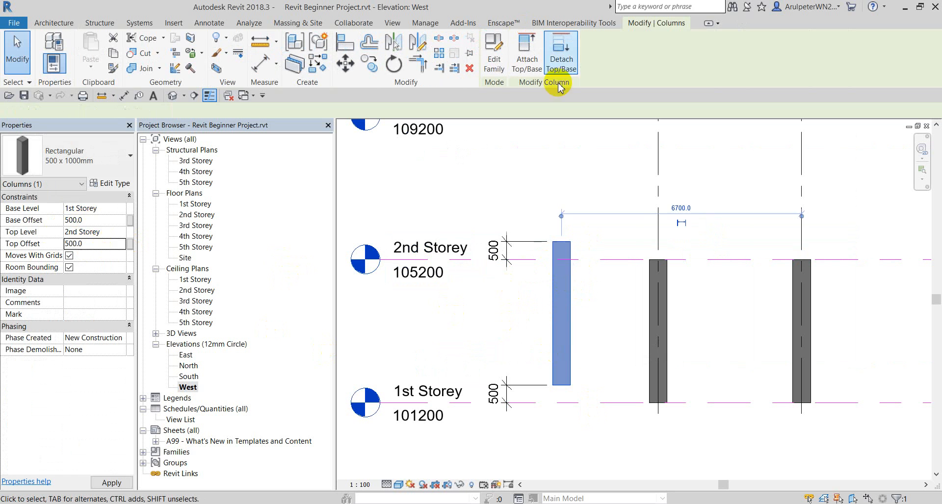
pyautogui.click(525, 132)
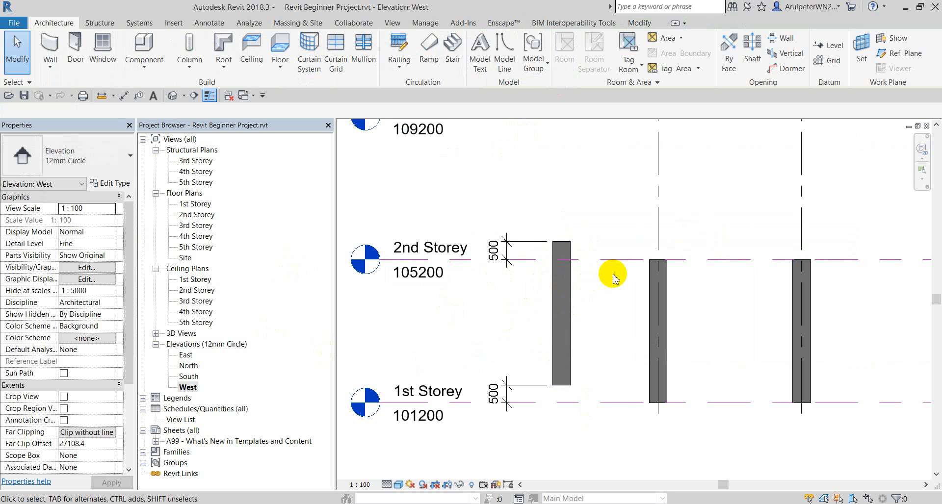
# Delete the copied column outside grid D from the West elevation.
pyautogui.scroll(-2, 594, 294)
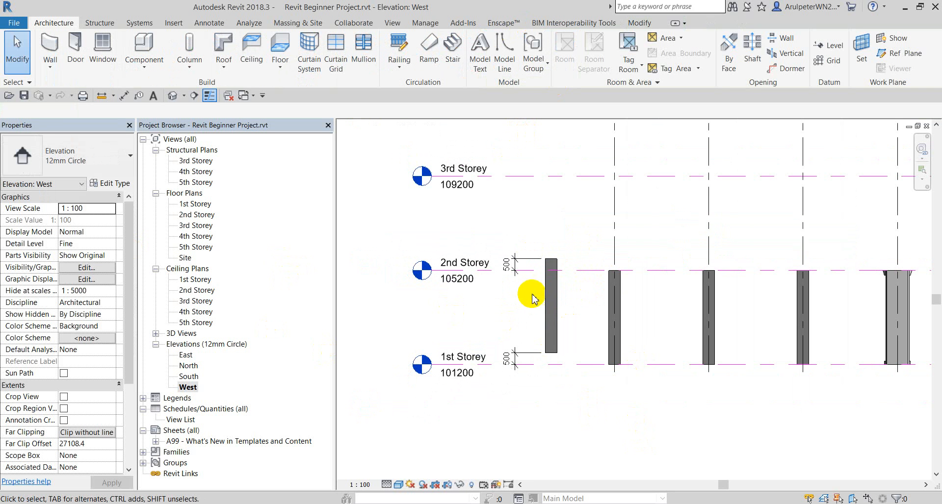
pyautogui.click(551, 300)
pyautogui.press('Delete')
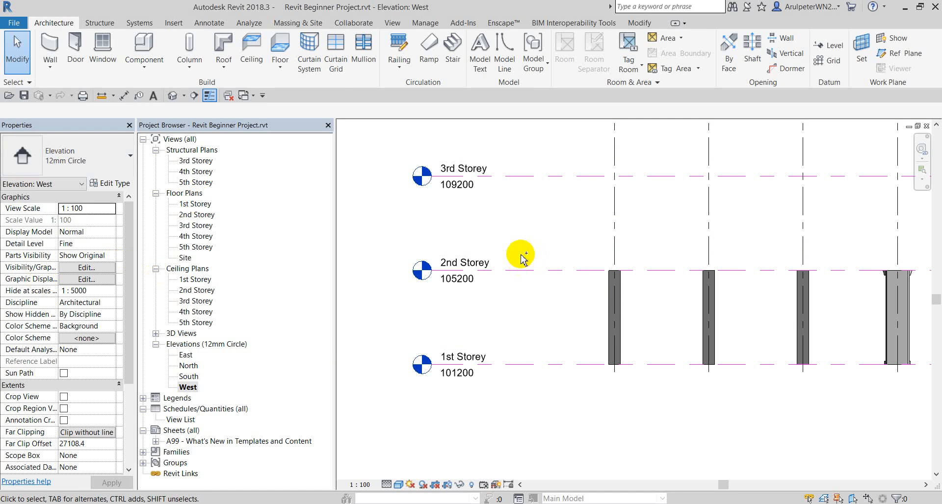
# Undo the deletion of the copied column and bring up the 3D view.
pyautogui.hotkey('ctrl', 'z')
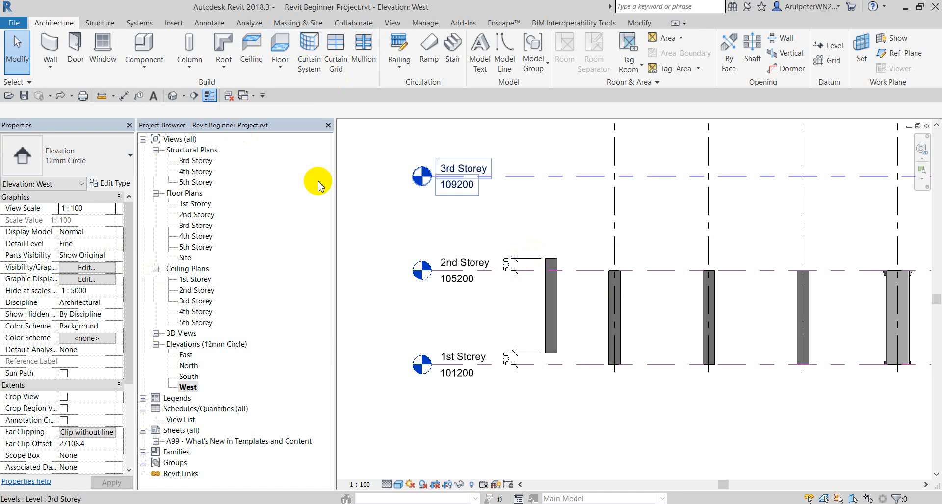
pyautogui.press('w')
pyautogui.press('t')
pyautogui.click(601, 316)
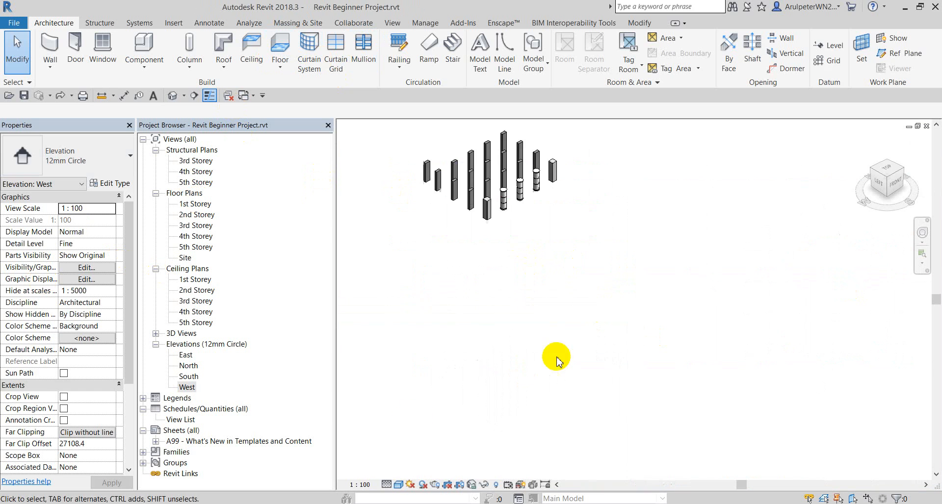
# Set both the base offset and the top offset of the copied column to -1000 in the 3D view.
pyautogui.scroll(4, 437, 219)
pyautogui.moveTo(504, 211); pyautogui.dragTo(608, 367, button='middle')
pyautogui.scroll(3, 508, 261)
pyautogui.click(533, 310)
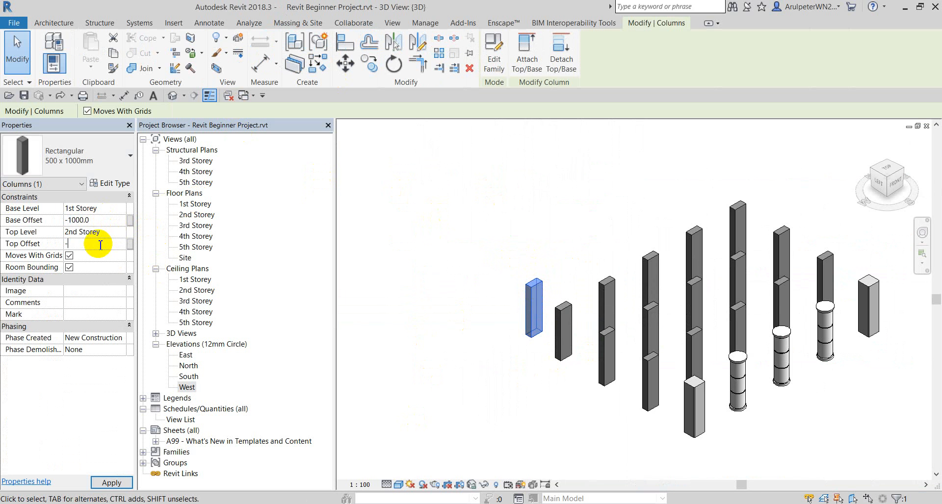
pyautogui.click(446, 380)
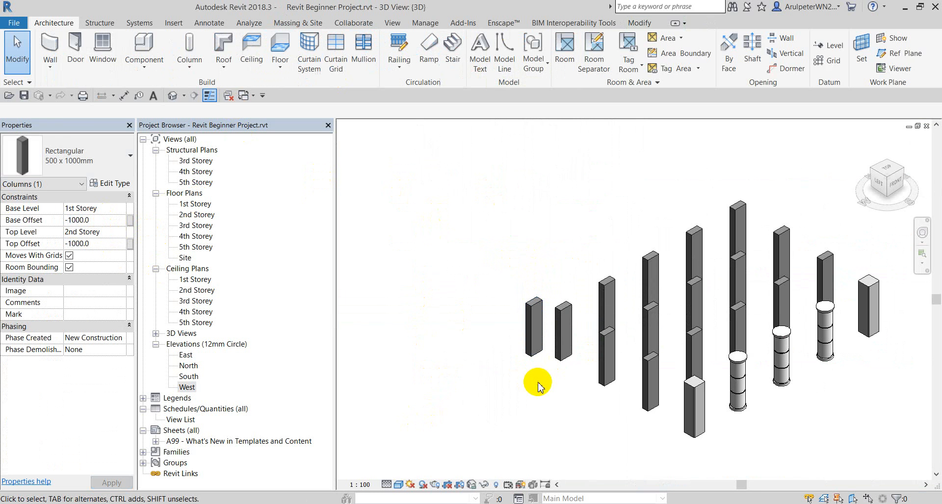
# Delete the lowered copied column using the left side view, and return to the isometric 3D view.
pyautogui.click(878, 182)
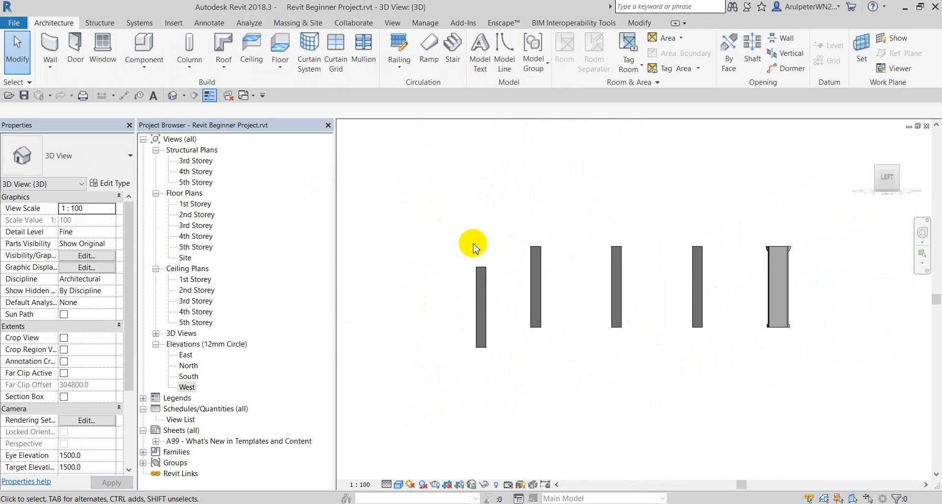
pyautogui.moveTo(464, 223); pyautogui.dragTo(497, 363)
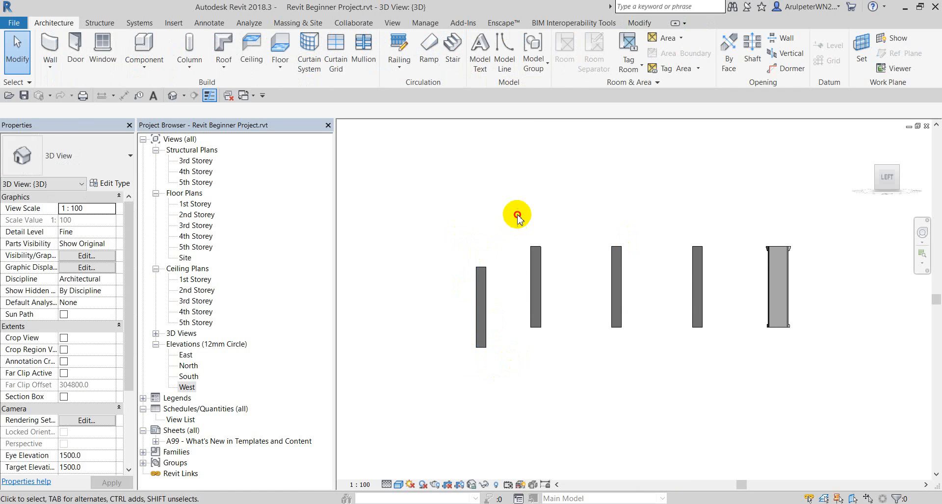
pyautogui.moveTo(517, 214); pyautogui.dragTo(845, 379)
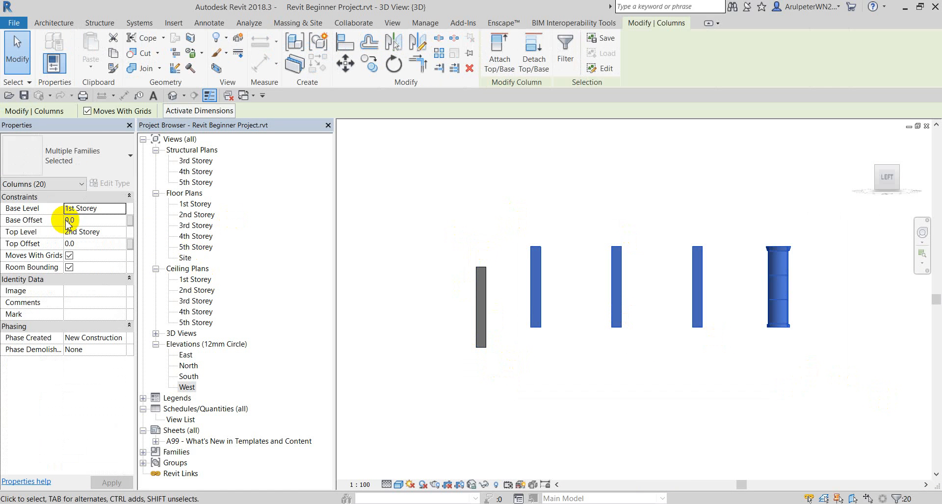
pyautogui.click(515, 203)
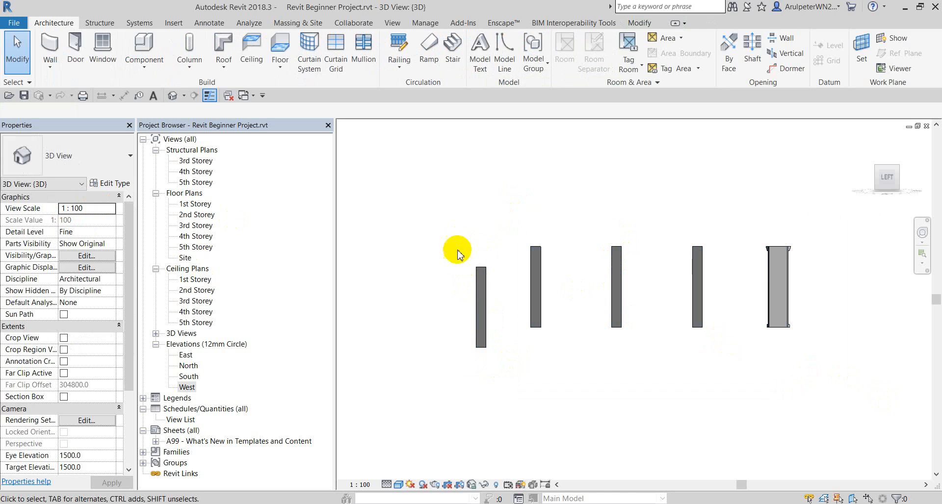
pyautogui.moveTo(455, 244); pyautogui.dragTo(507, 375)
pyautogui.press('Delete')
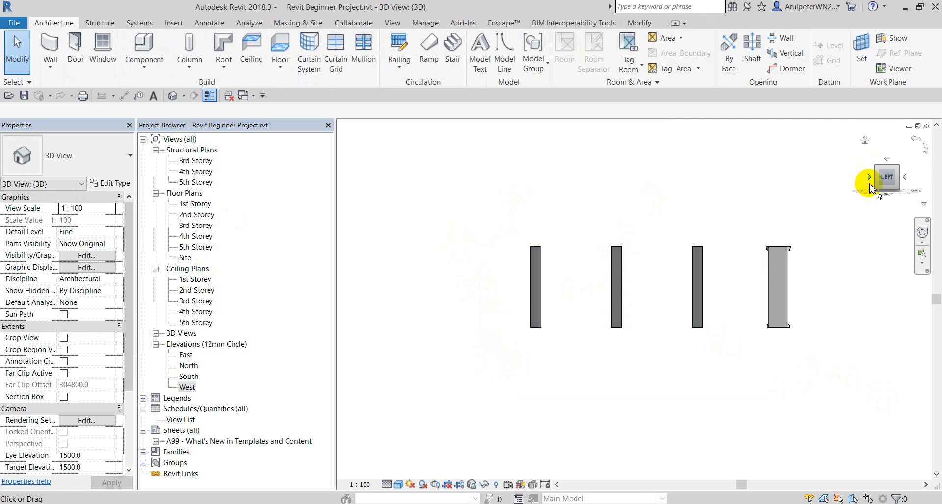
pyautogui.click(898, 168)
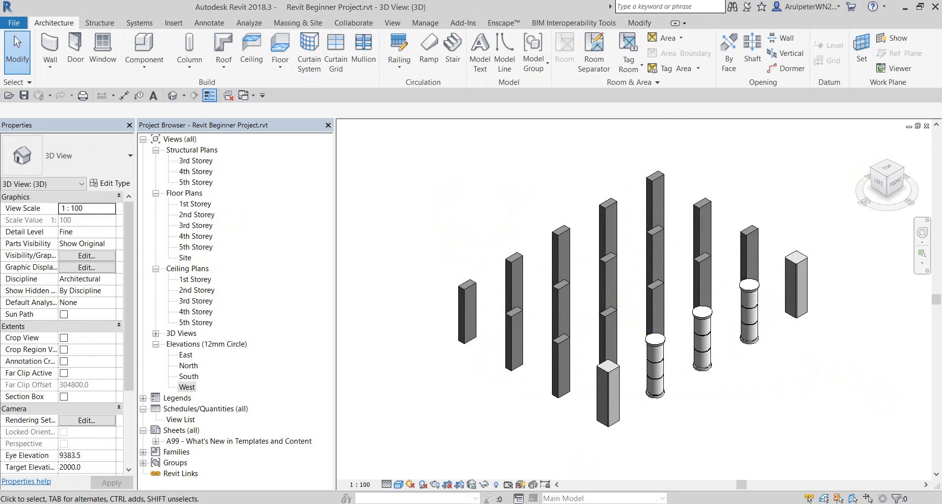
# Switch to Notepad to check the column task list, and return to the columns in the Revit 3D view.
pyautogui.hotkey('alt', 'Tab')
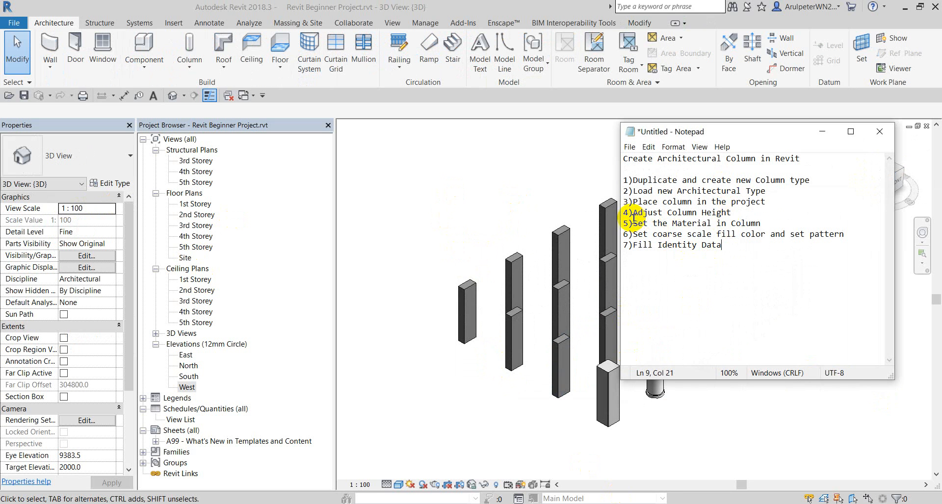
pyautogui.click(822, 132)
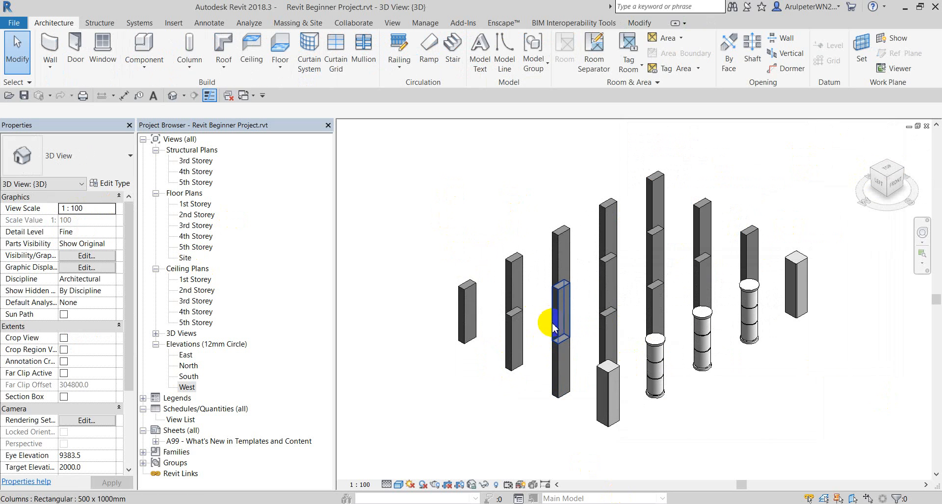
pyautogui.click(480, 288)
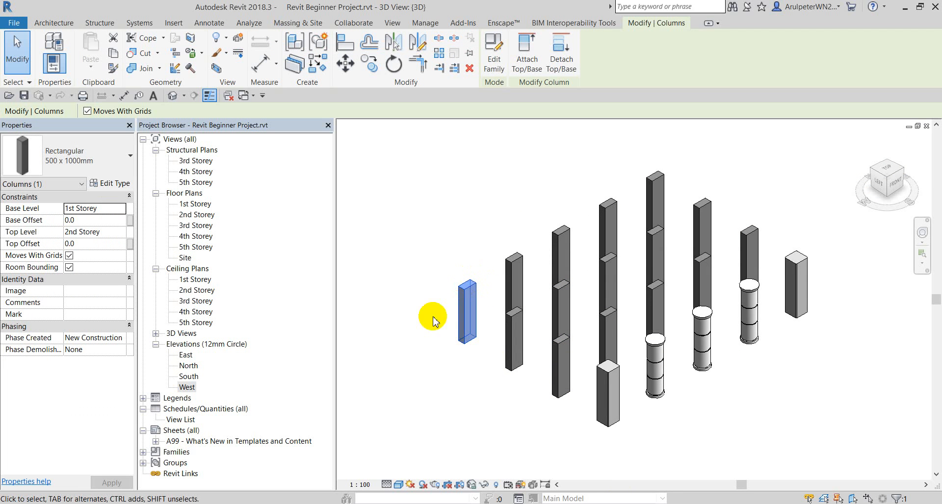
pyautogui.click(458, 153)
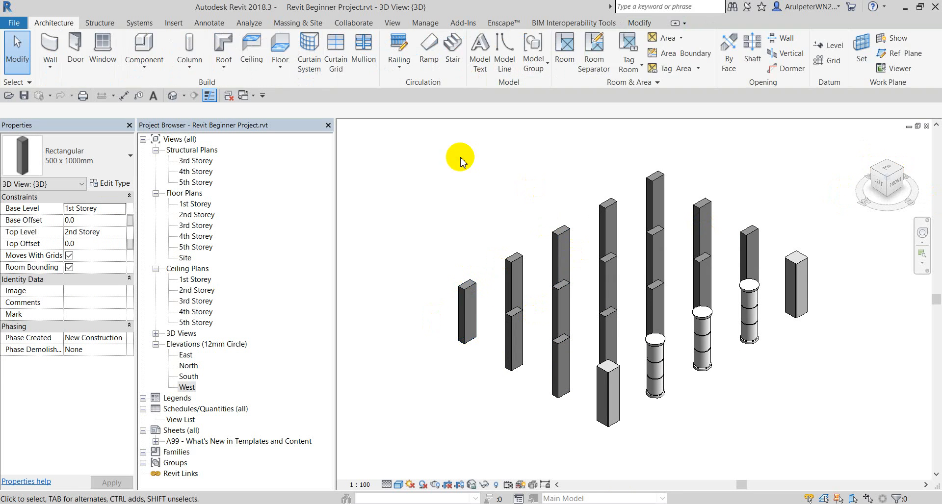
pyautogui.moveTo(421, 149); pyautogui.dragTo(818, 417)
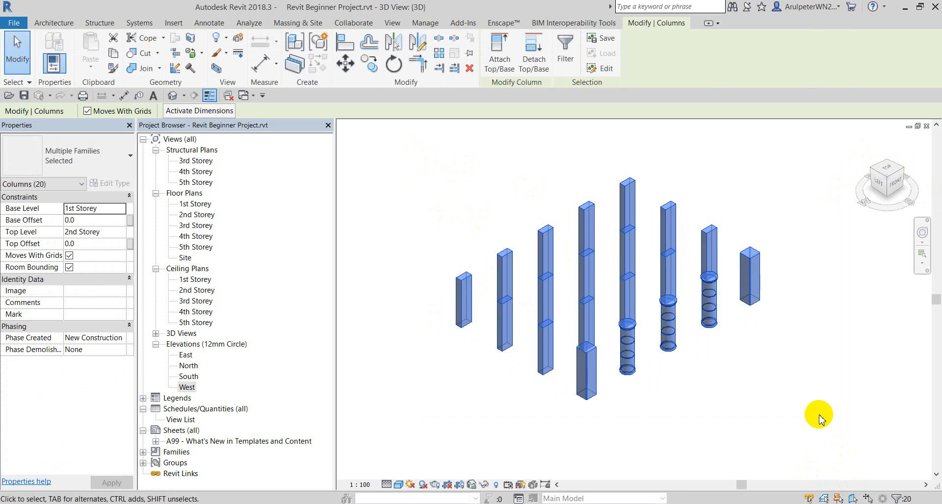
pyautogui.click(805, 424)
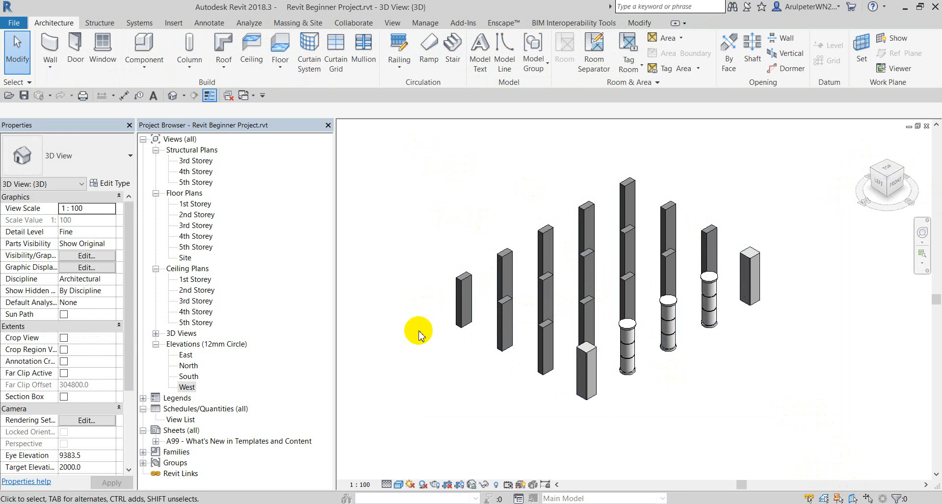
# Select all instances of the Rectangular 500 x 1000mm column visible in the view, and clear the selection.
pyautogui.click(462, 293)
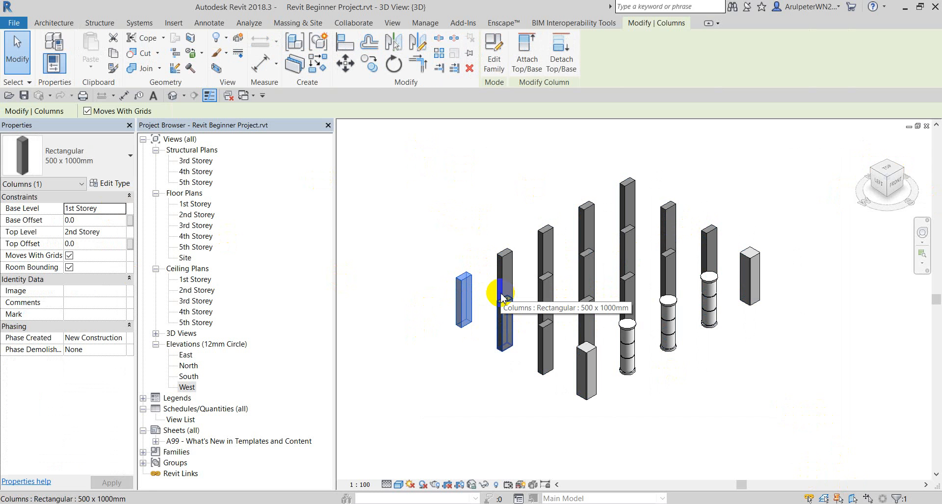
pyautogui.rightClick(461, 287)
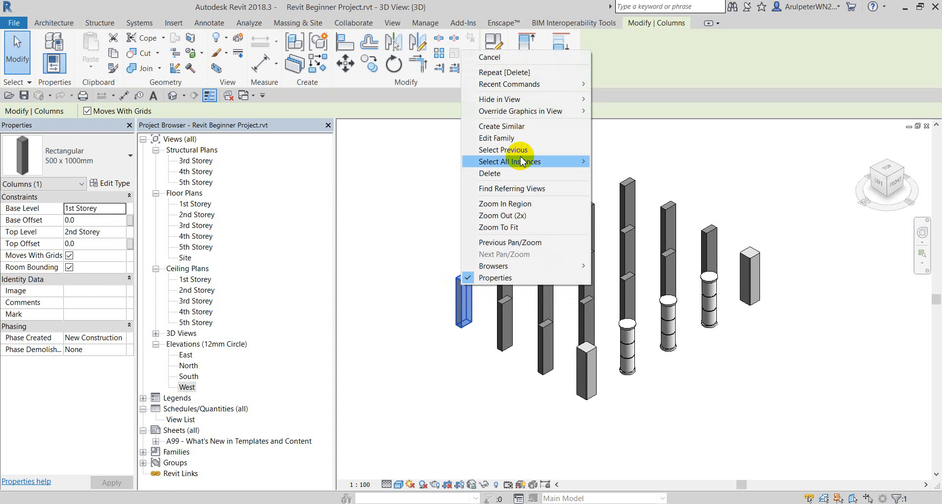
pyautogui.moveTo(521, 162)
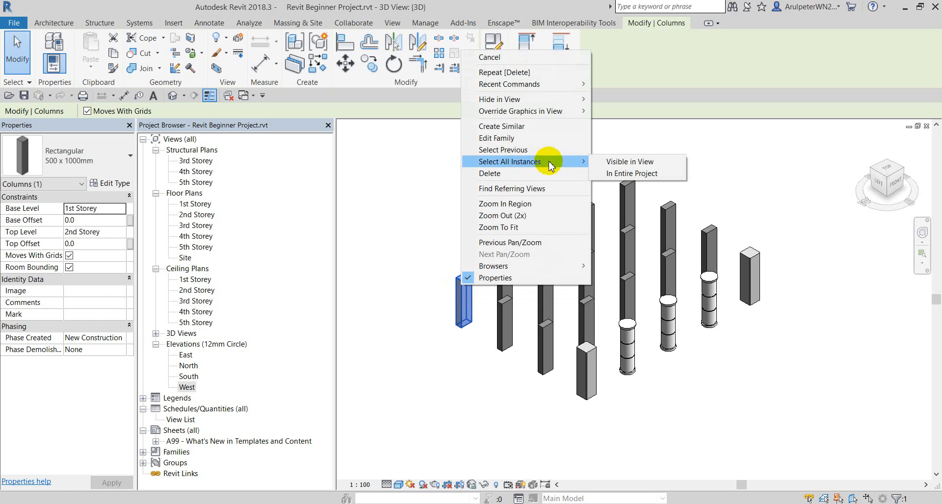
pyautogui.click(633, 165)
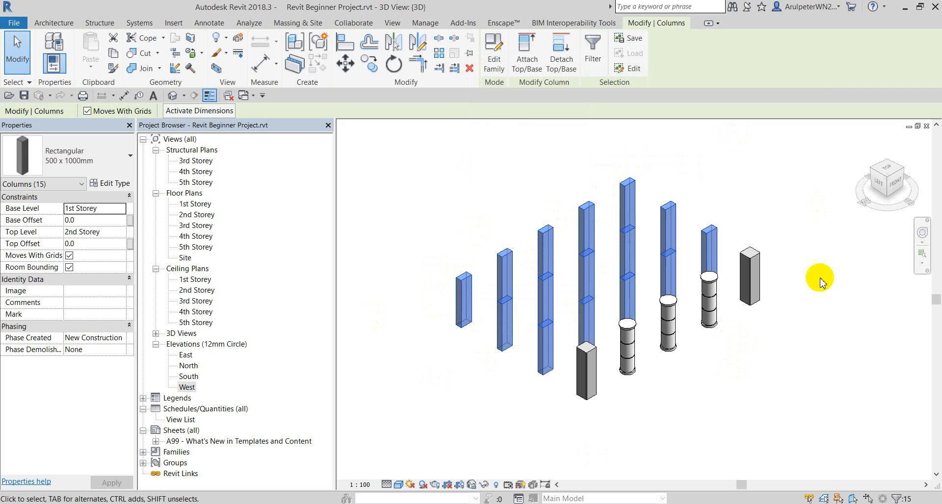
pyautogui.press('Escape')
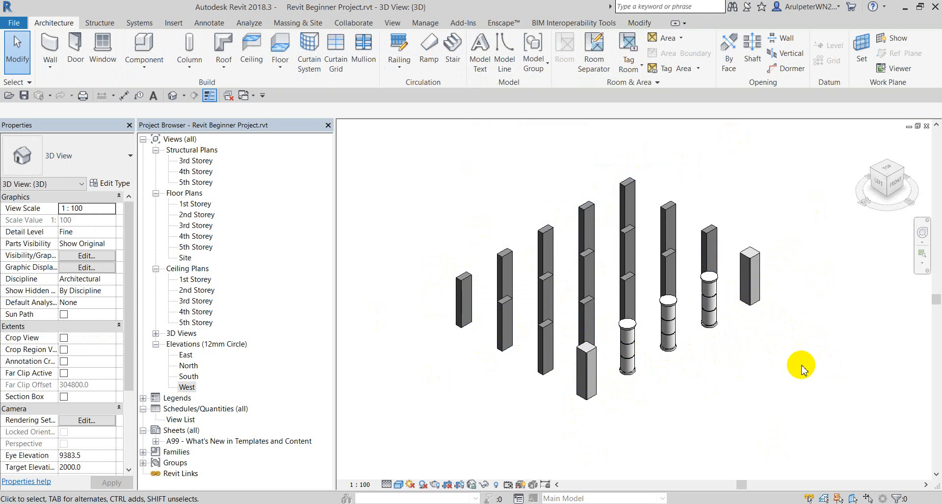
# Search the materials for "concrete" and choose Concrete, Cast In Situ for the Rectangular 500 x 1000mm column type.
pyautogui.click(462, 307)
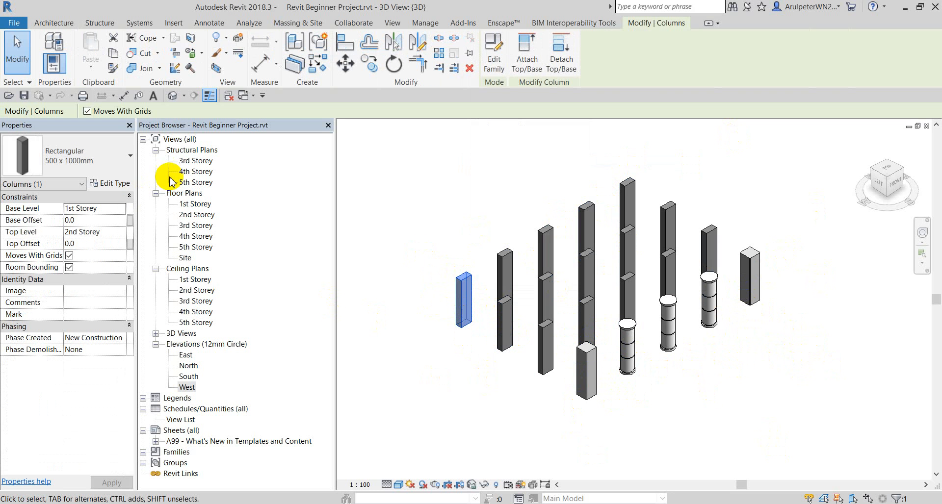
pyautogui.click(110, 184)
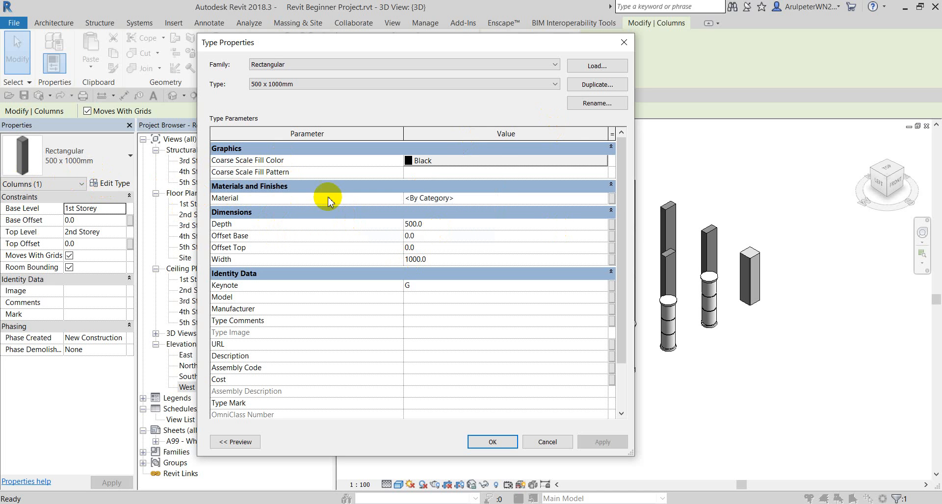
pyautogui.click(605, 198)
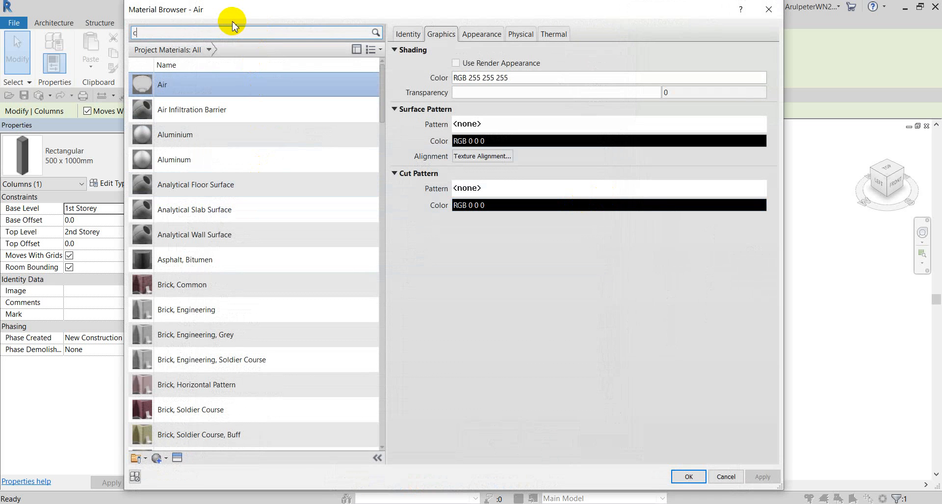
pyautogui.write('concrete')
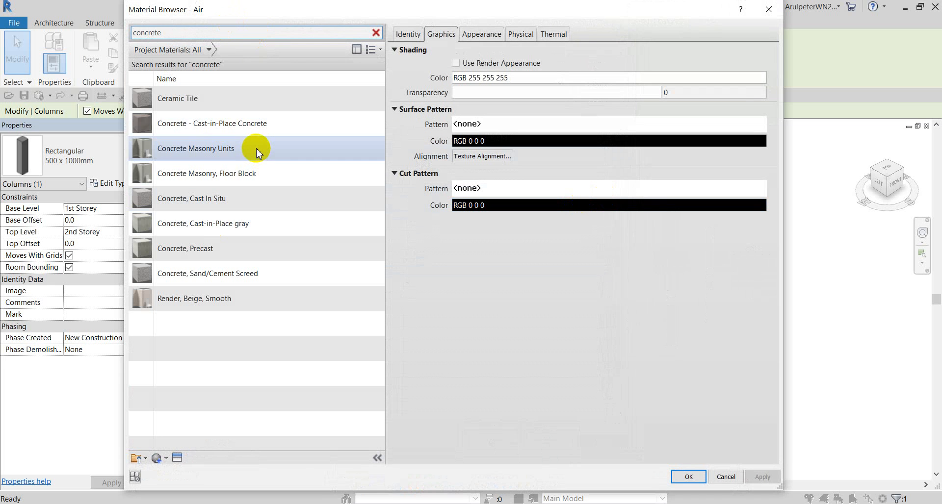
pyautogui.click(278, 201)
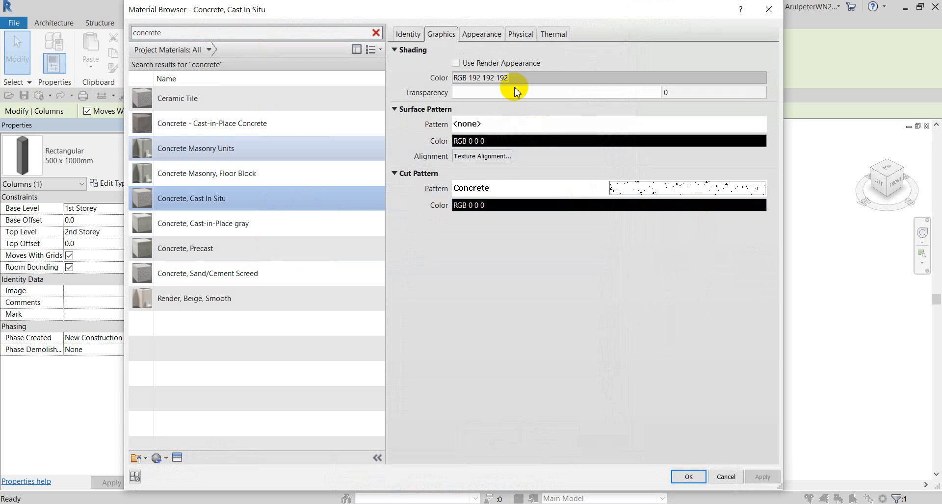
# Enable Use Render Appearance for the chosen concrete and apply the material to the 500 x 1000mm column type.
pyautogui.click(456, 66)
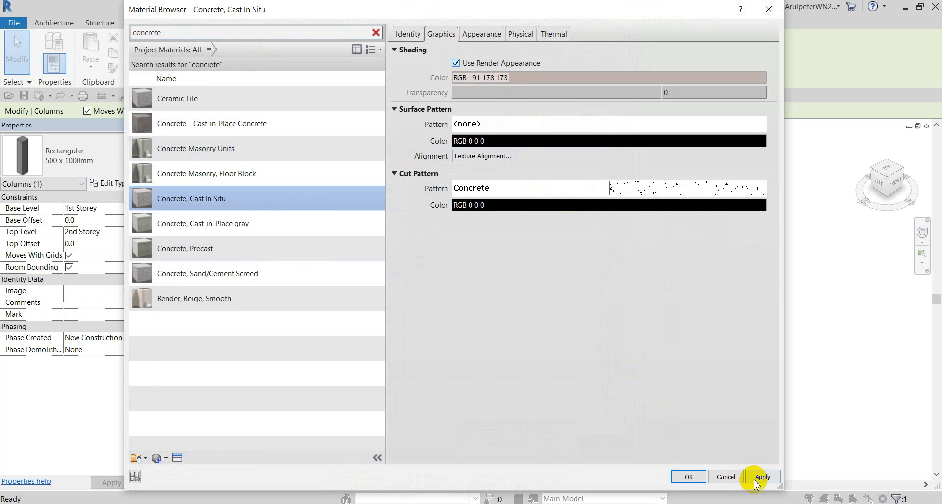
pyautogui.click(688, 477)
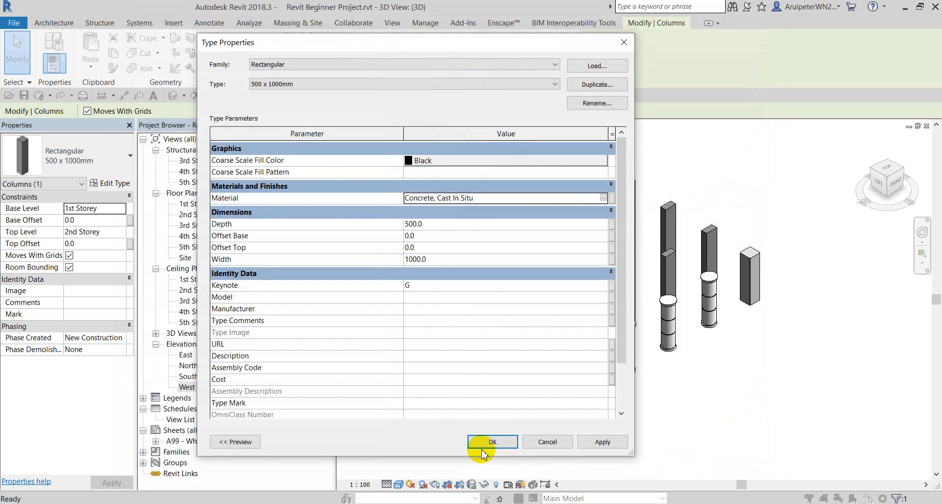
pyautogui.click(482, 446)
pyautogui.click(746, 432)
pyautogui.scroll(4, 440, 303)
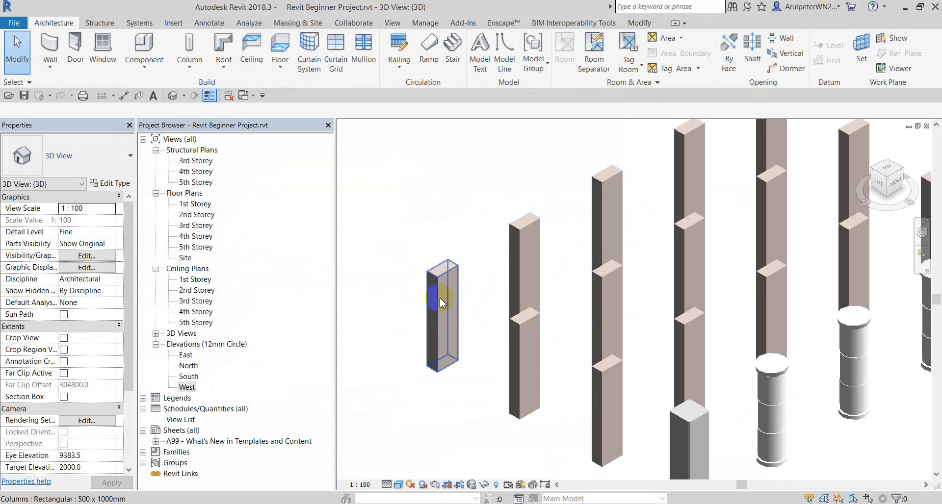
pyautogui.click(440, 303)
pyautogui.click(417, 210)
pyautogui.scroll(-4, 421, 204)
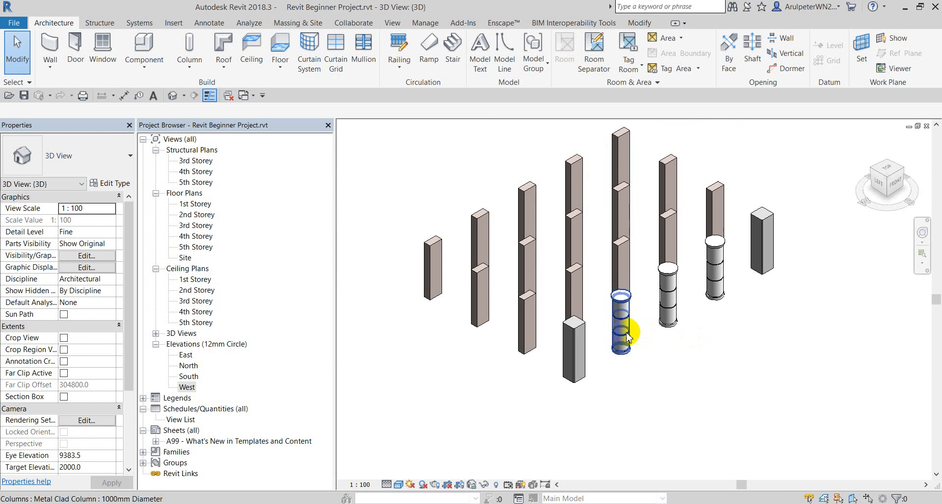
pyautogui.scroll(3, 627, 336)
pyautogui.click(696, 275)
pyautogui.click(760, 255)
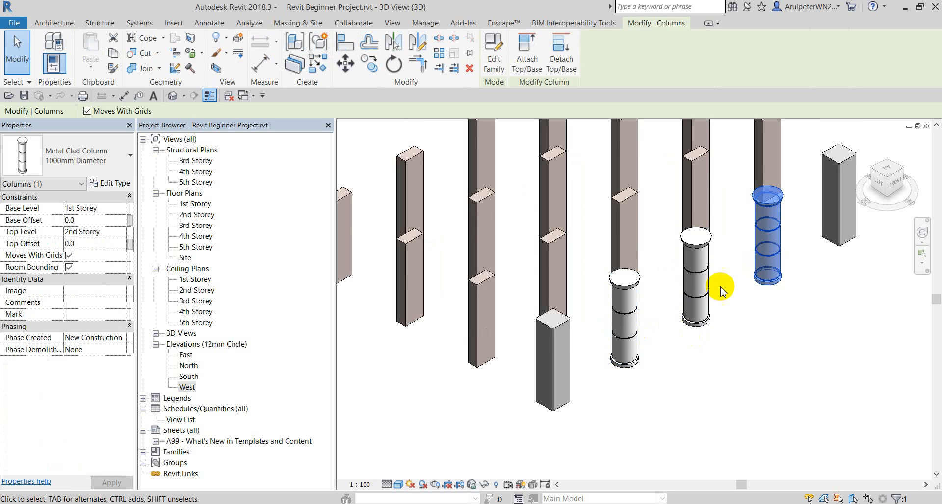
pyautogui.click(668, 368)
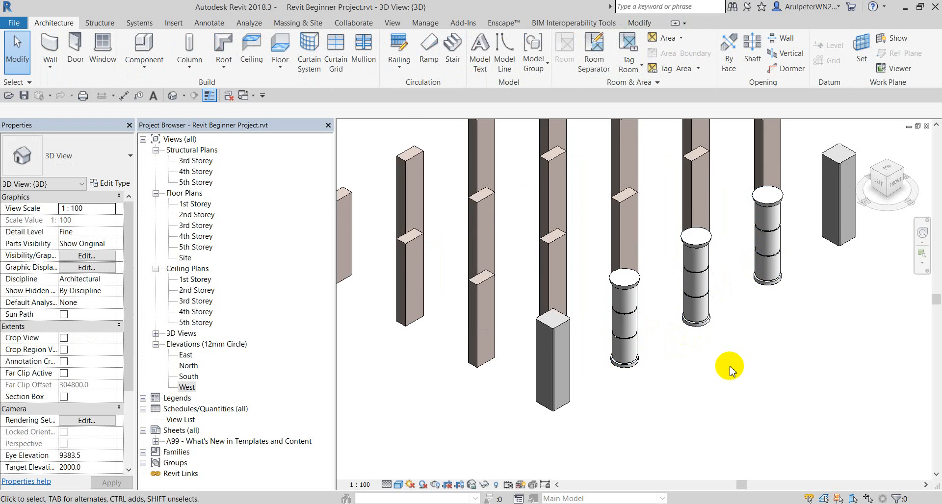
pyautogui.click(778, 247)
pyautogui.click(748, 332)
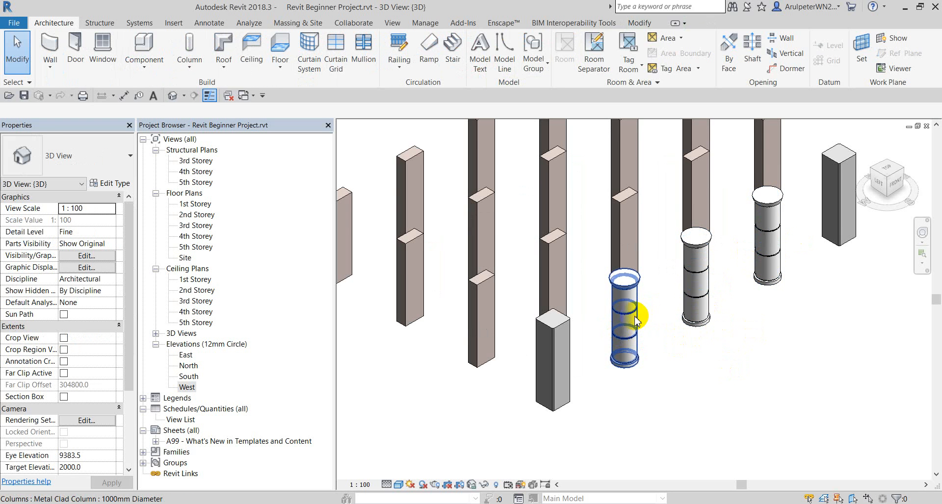
pyautogui.click(636, 320)
pyautogui.click(694, 399)
# Create a new material named Paint_Light Yellow from the material parameter of the Metal Clad Column 1000mm Diameter type.
pyautogui.click(635, 314)
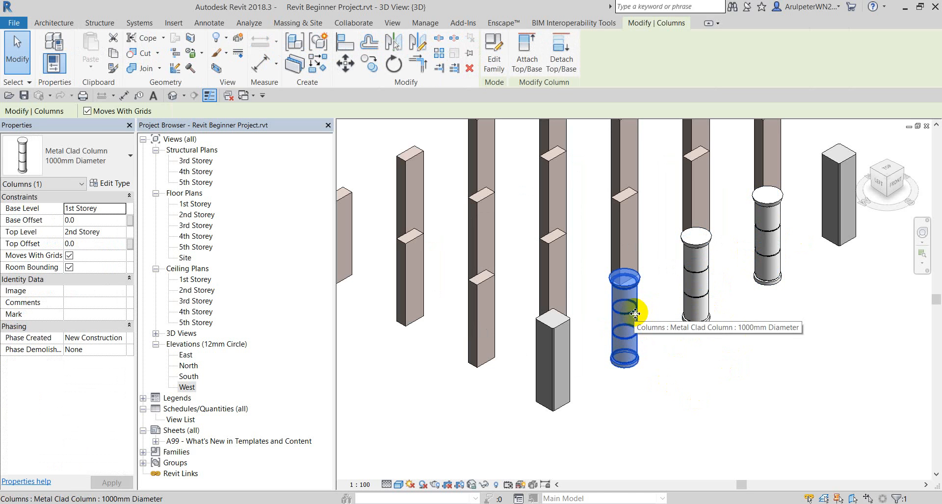
pyautogui.click(111, 184)
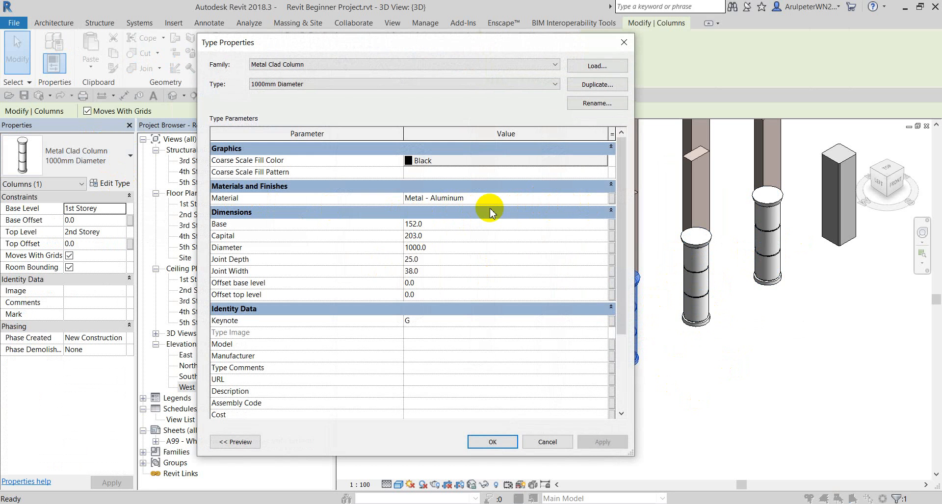
pyautogui.click(605, 199)
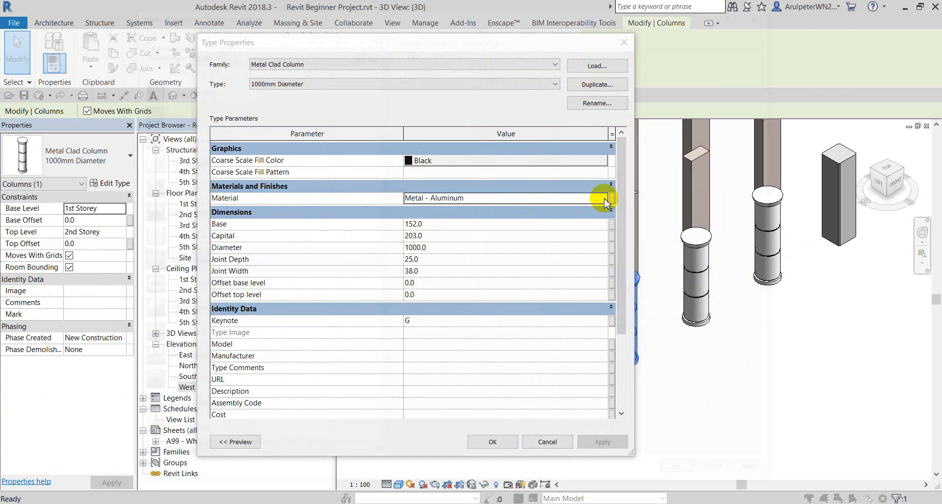
pyautogui.click(605, 199)
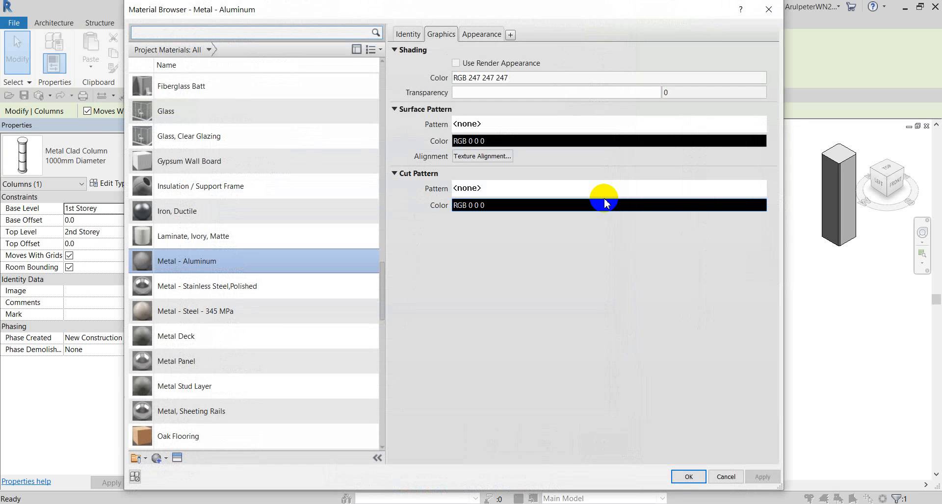
pyautogui.click(160, 461)
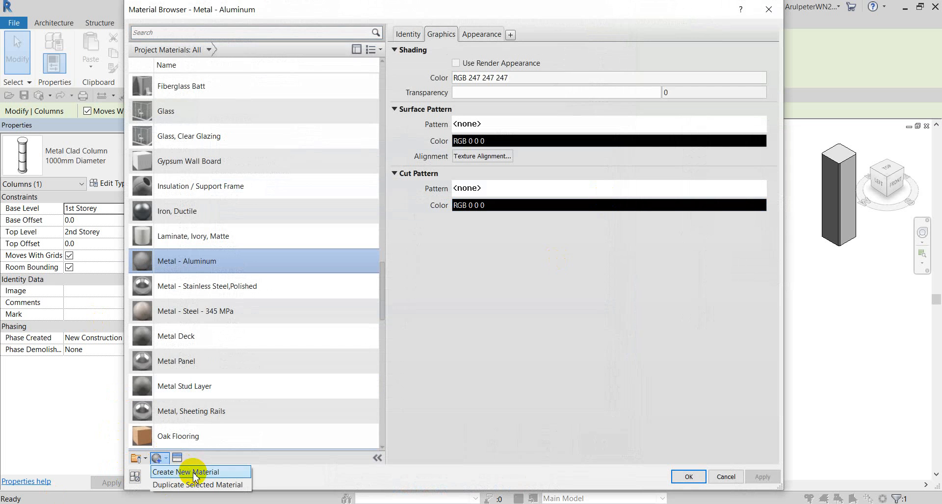
pyautogui.click(194, 473)
pyautogui.rightClick(226, 262)
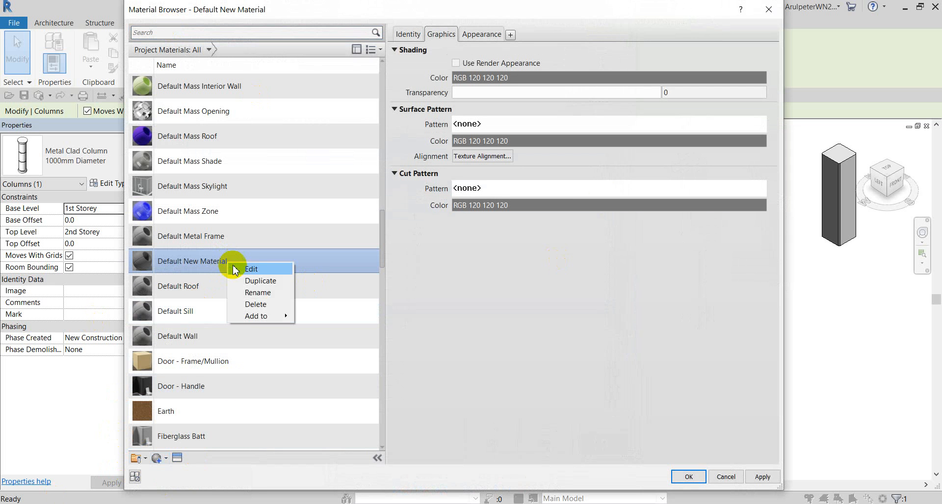
pyautogui.click(257, 293)
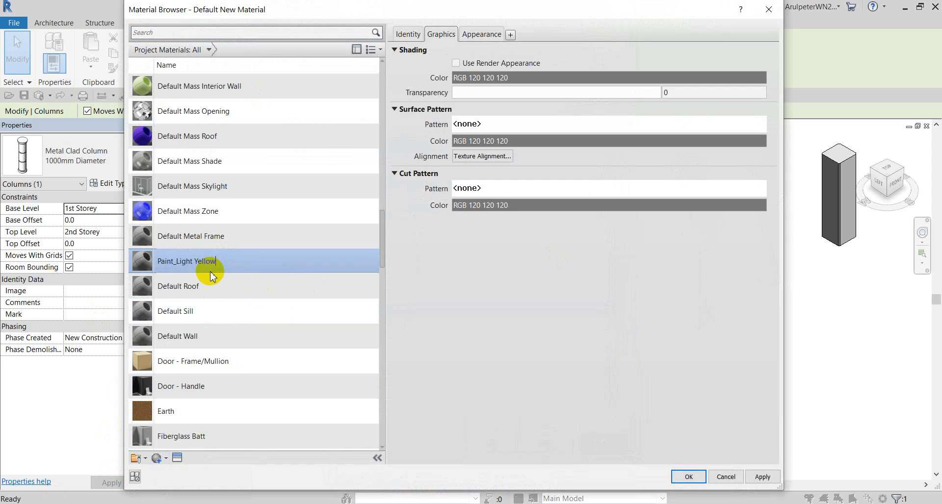
pyautogui.press('Return')
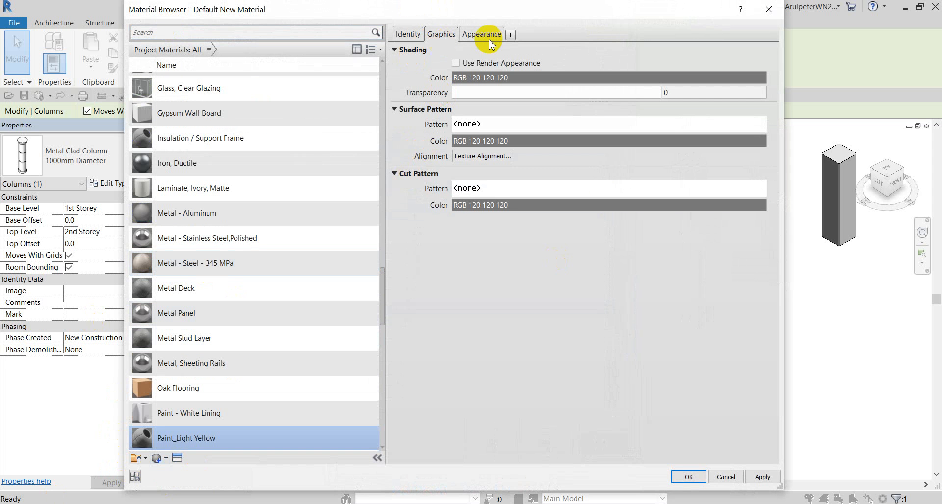
# Enable Use Render Appearance for Paint_Light Yellow and set its generic appearance color to light yellow, RGB 255-255-166.
pyautogui.click(462, 65)
pyautogui.click(480, 31)
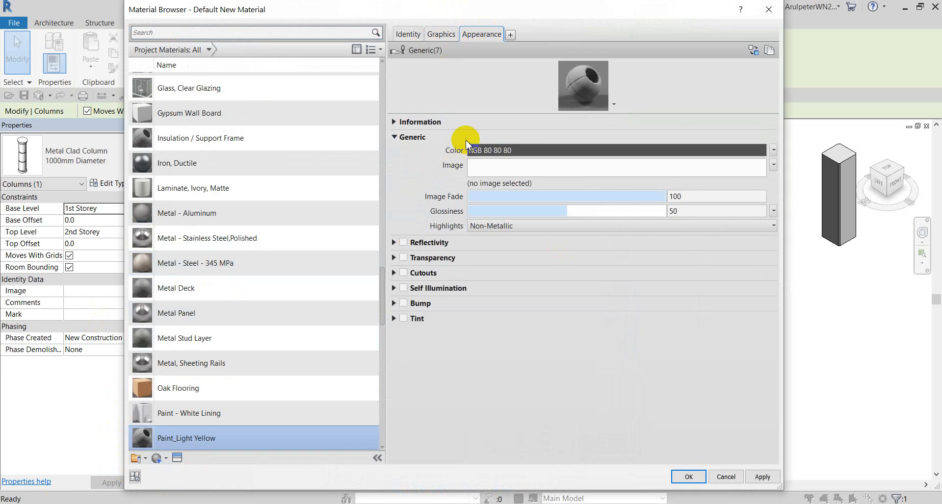
pyautogui.click(497, 152)
pyautogui.click(349, 177)
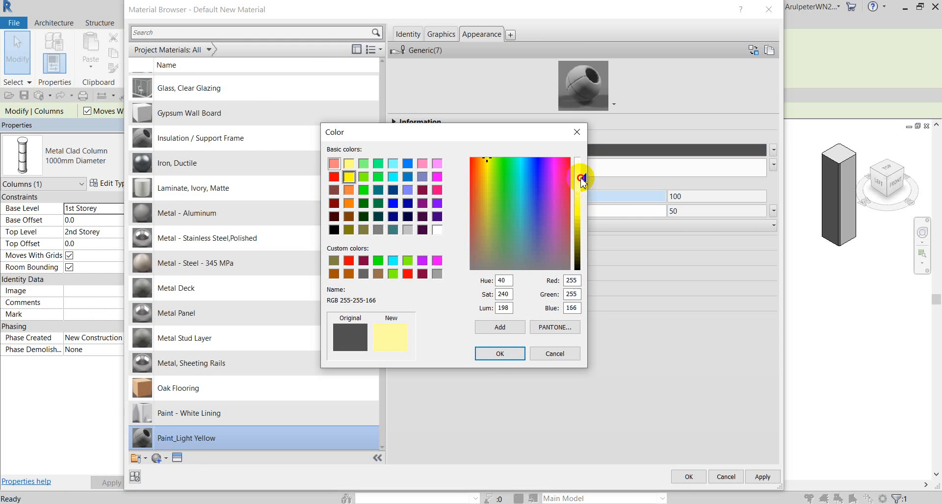
pyautogui.click(499, 354)
# Apply Paint_Light Yellow to the Metal Clad Column 1000mm Diameter type and clear the column selection.
pyautogui.click(689, 476)
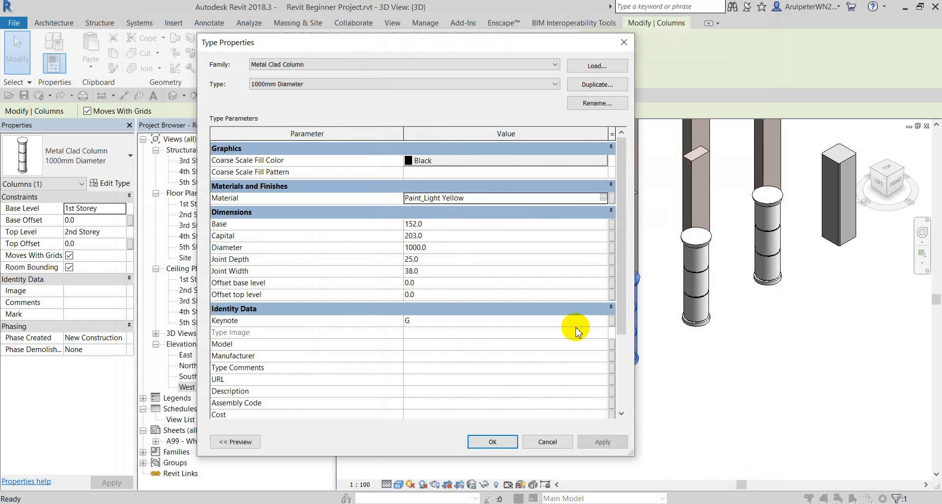
pyautogui.click(492, 442)
pyautogui.click(740, 387)
pyautogui.scroll(-3, 631, 288)
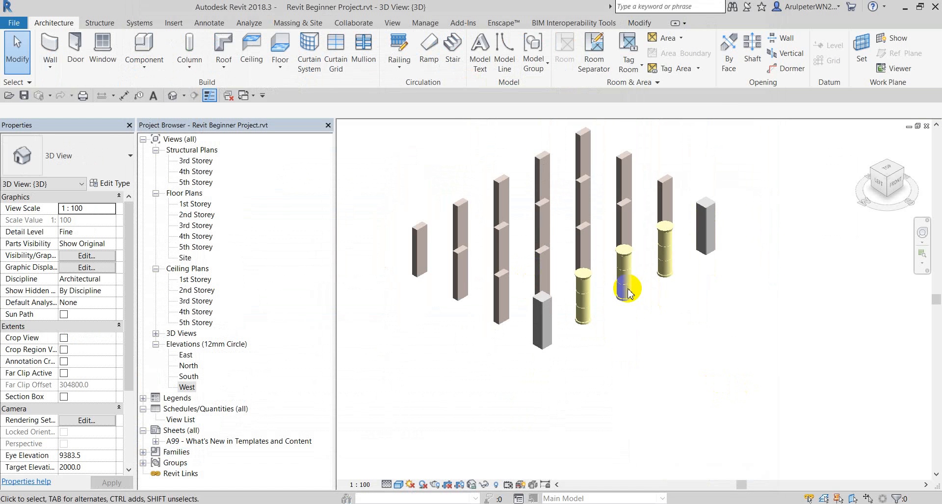
# Select both Chamfered Column 1000 x 1000mm instances and create a new material from their type's material parameter.
pyautogui.scroll(2, 534, 311)
pyautogui.click(537, 373)
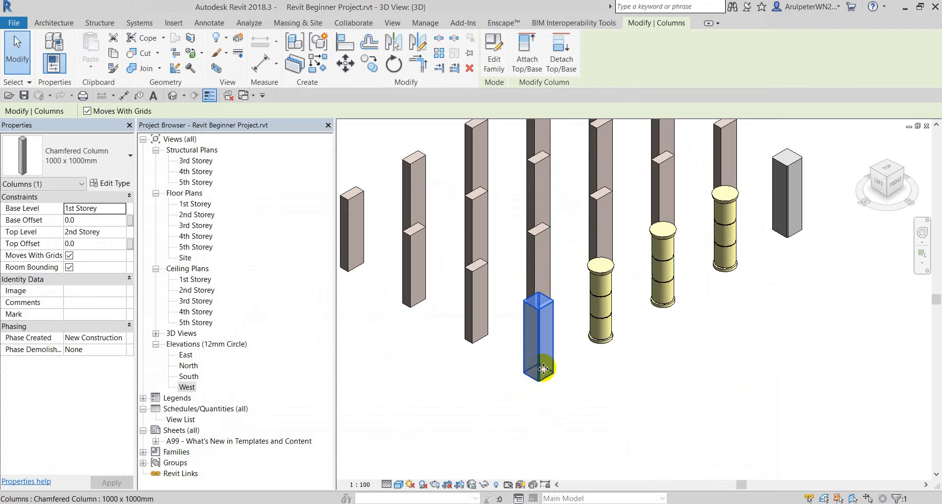
pyautogui.keyDown('ctrl'); pyautogui.click(801, 244); pyautogui.keyUp('ctrl')
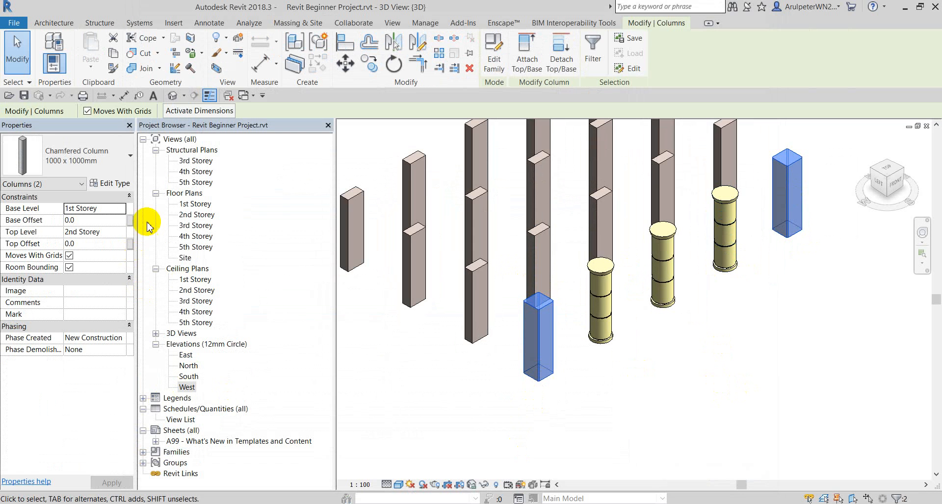
pyautogui.click(108, 186)
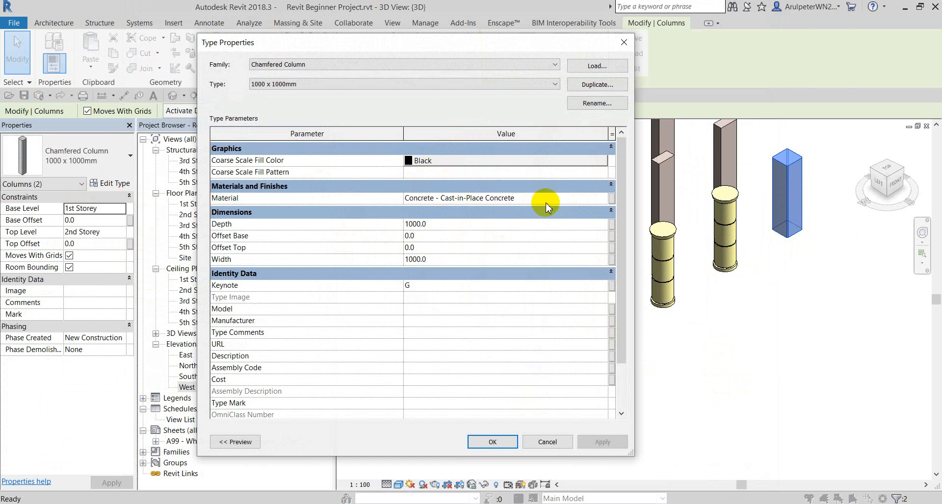
pyautogui.click(603, 198)
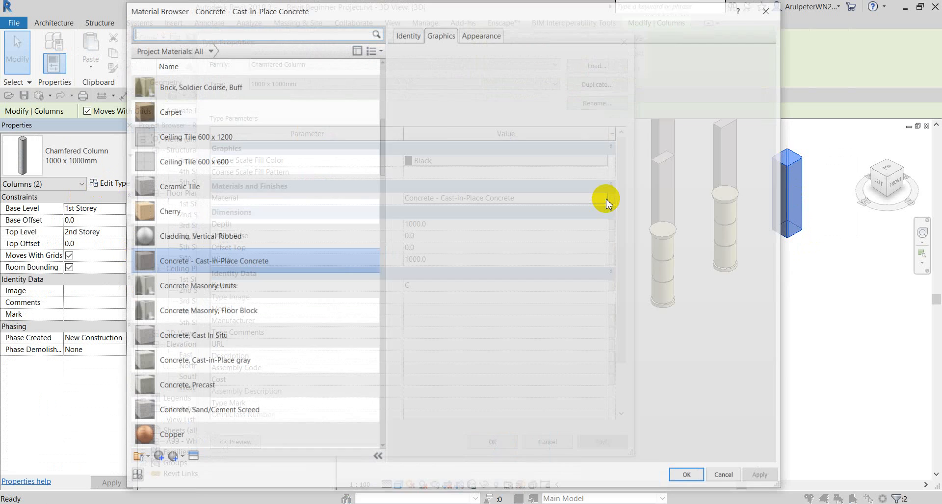
pyautogui.click(166, 458)
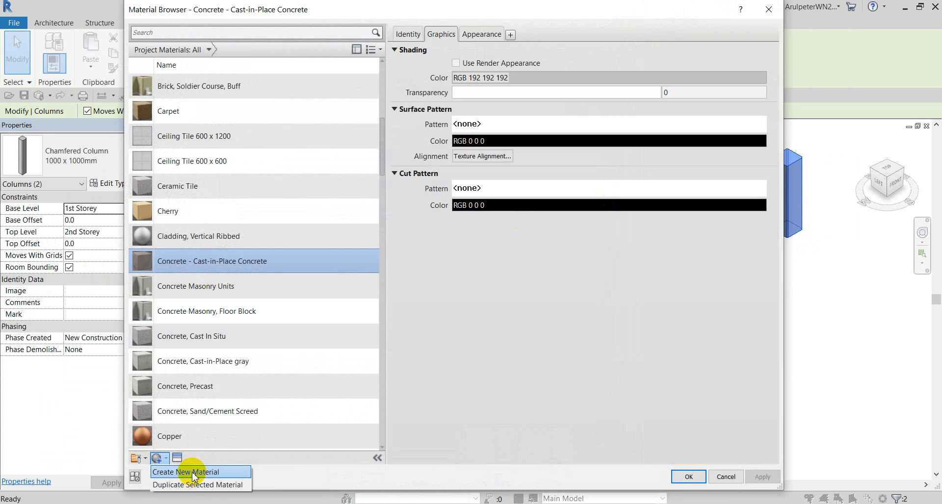
pyautogui.click(187, 472)
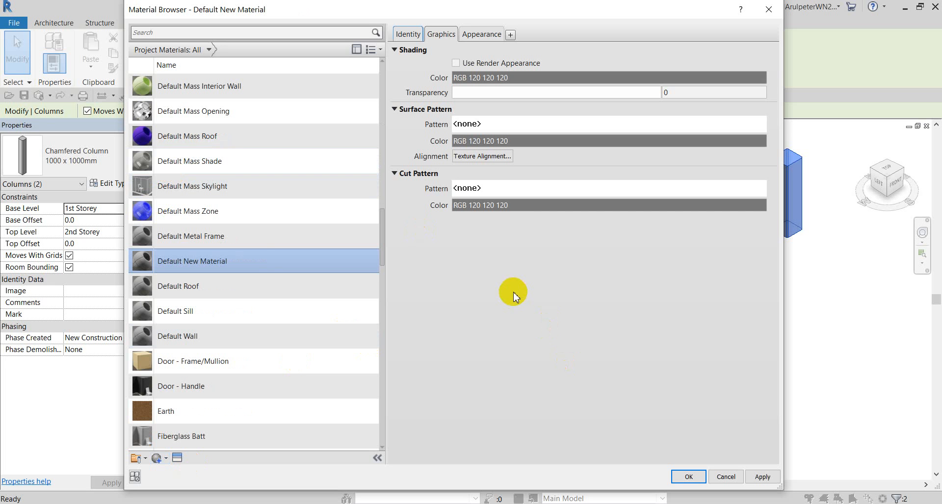
# Delete the new material, assign Default Roof to the chamfered column type, and clear the selection.
pyautogui.rightClick(266, 265)
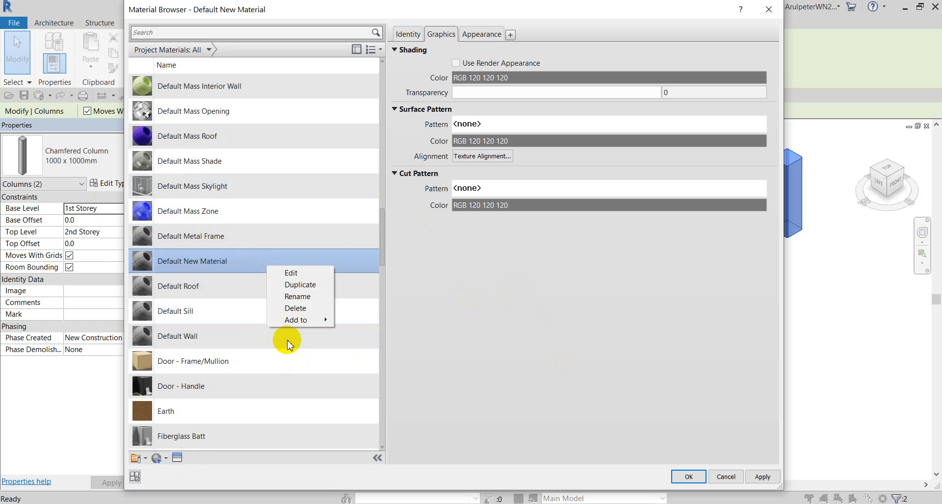
pyautogui.click(294, 307)
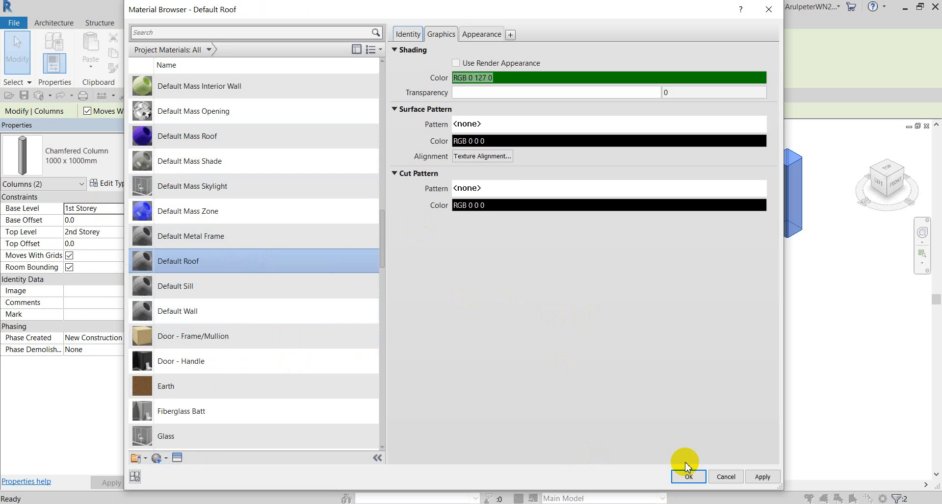
pyautogui.click(690, 477)
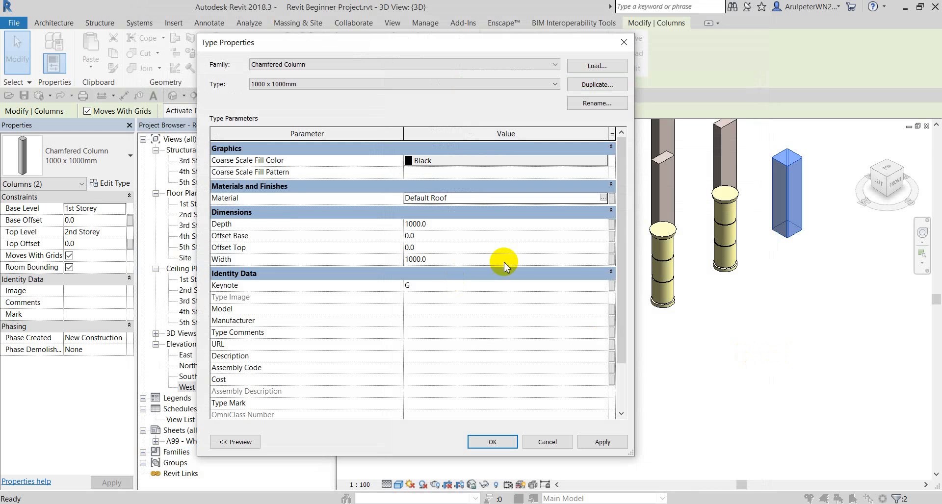
pyautogui.click(493, 442)
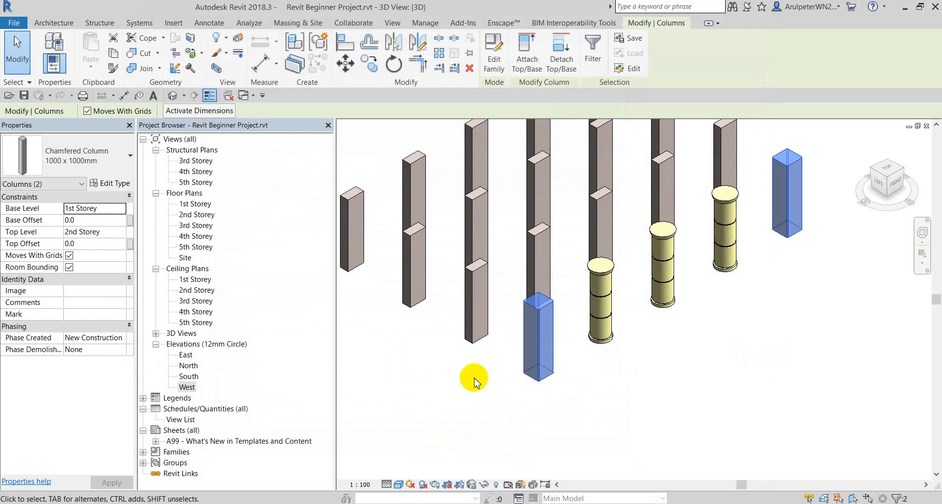
pyautogui.click(473, 378)
pyautogui.scroll(2, 629, 319)
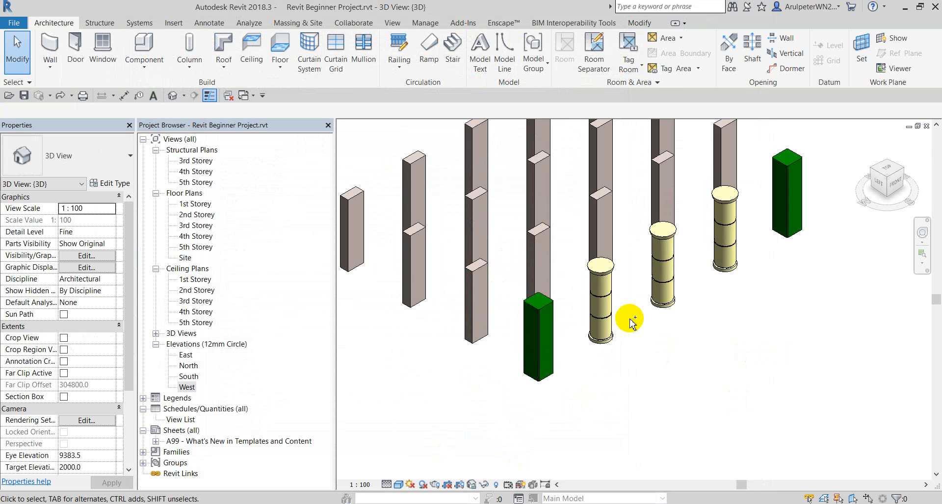
# Undo the last material change on the chamfered columns.
pyautogui.hotkey('ctrl', 'z')
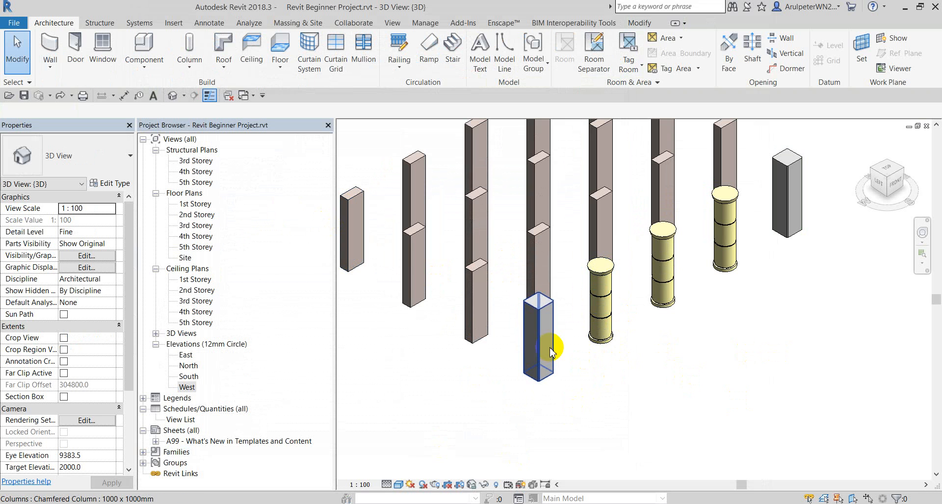
pyautogui.click(539, 338)
pyautogui.click(670, 352)
pyautogui.scroll(-2, 554, 314)
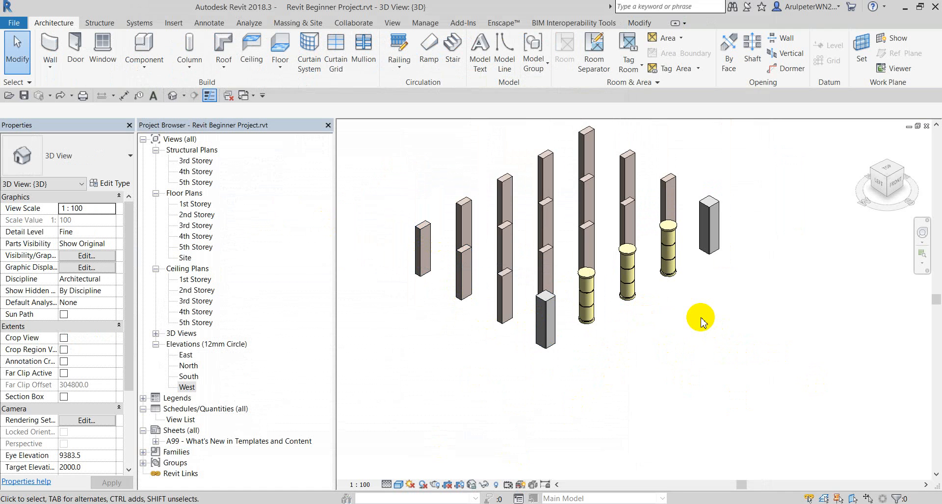
# Switch to Notepad to check the remaining column tasks, and return to the Revit 3D view.
pyautogui.click(609, 503)
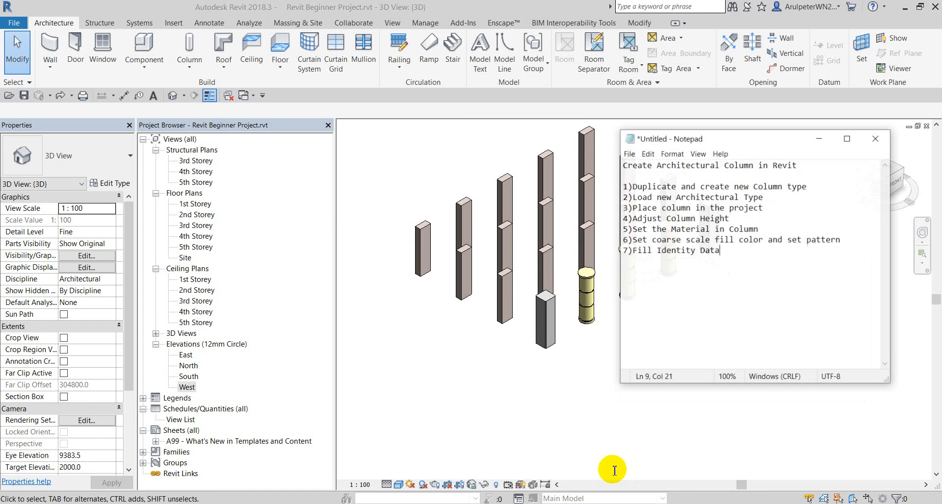
pyautogui.click(735, 257)
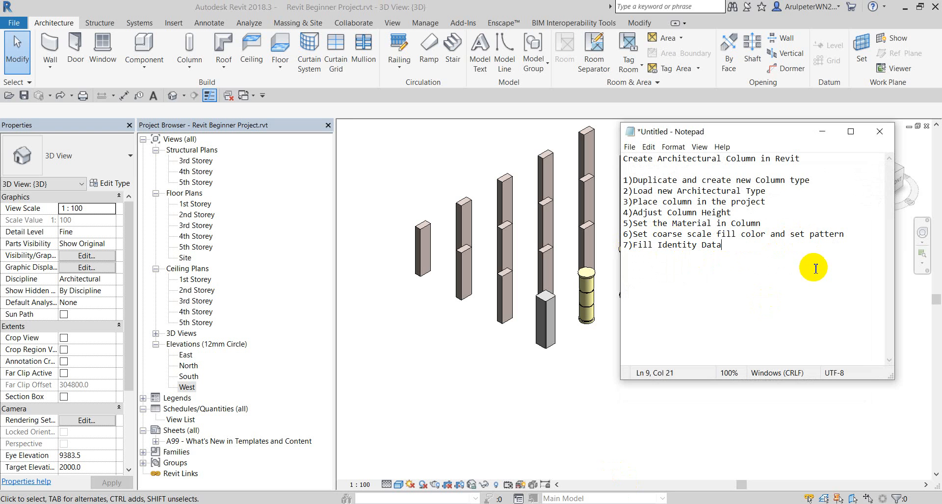
pyautogui.click(434, 150)
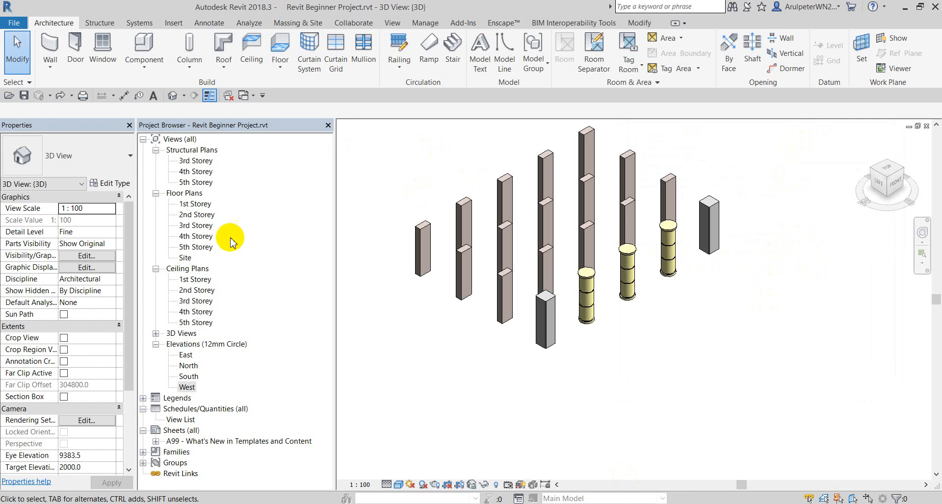
# Open the 1st Storey floor plan and set its visual style to Shaded and its detail level to Coarse.
pyautogui.doubleClick(195, 205)
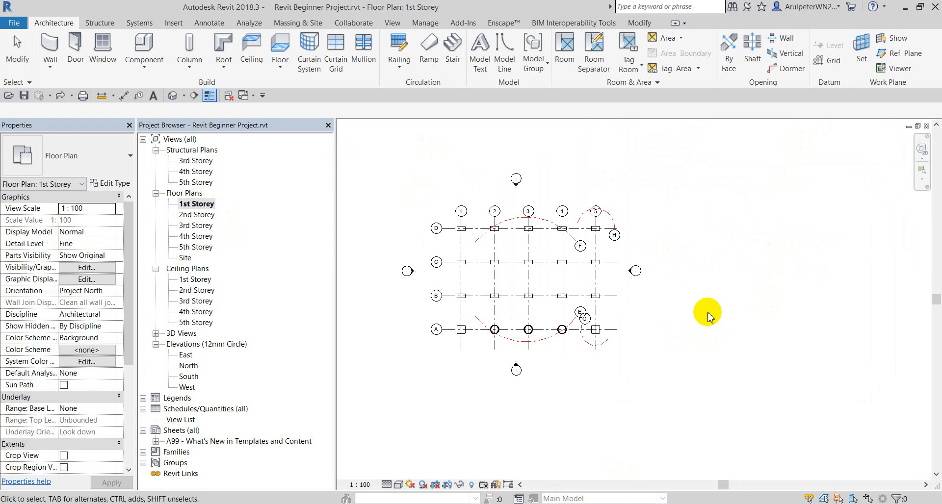
pyautogui.scroll(3, 505, 304)
pyautogui.click(398, 485)
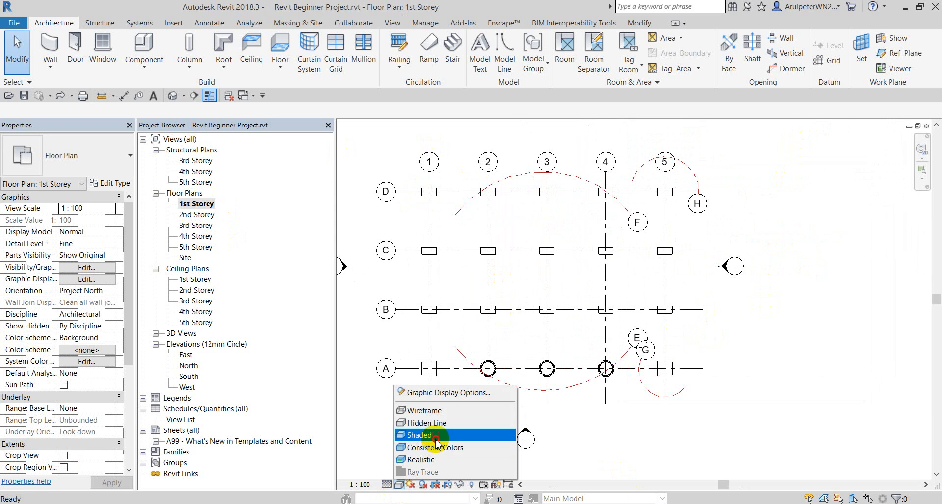
pyautogui.click(419, 436)
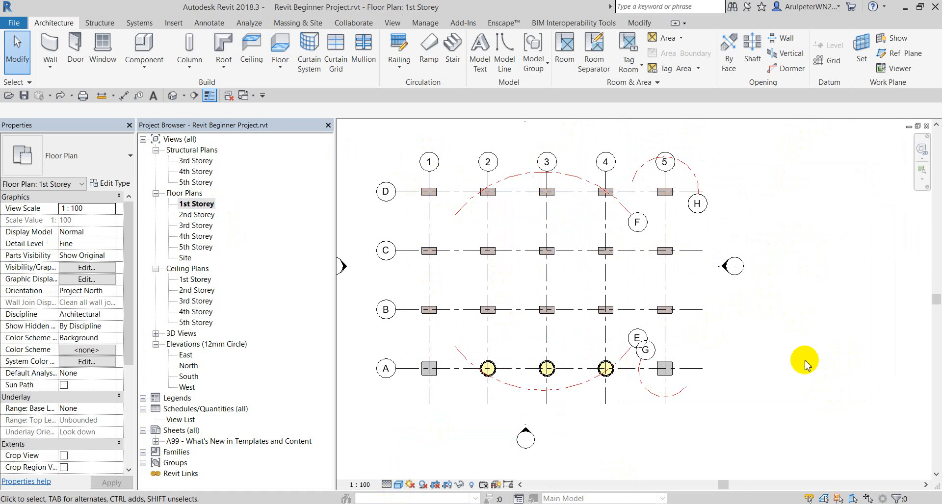
pyautogui.click(386, 484)
pyautogui.click(397, 447)
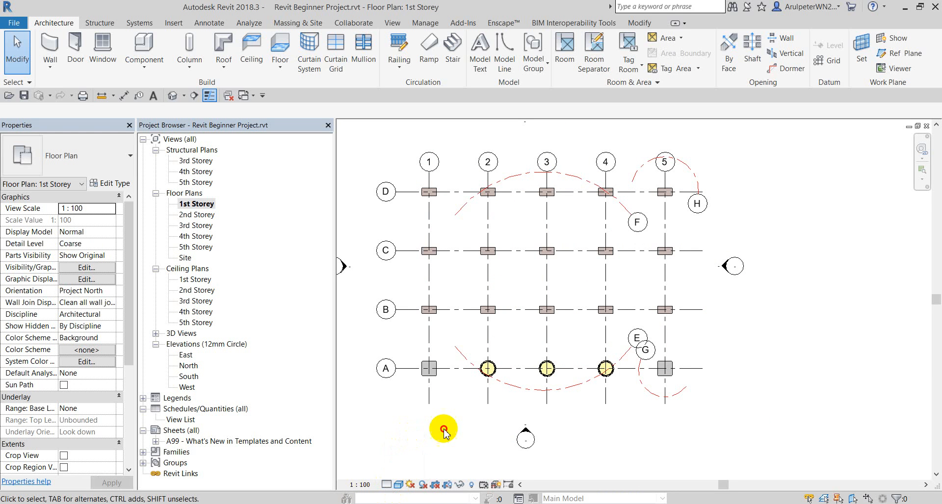
# Set the coarse scale fill color of the Rectangular 500 x 1000mm column type to Magenta.
pyautogui.click(426, 195)
pyautogui.click(106, 184)
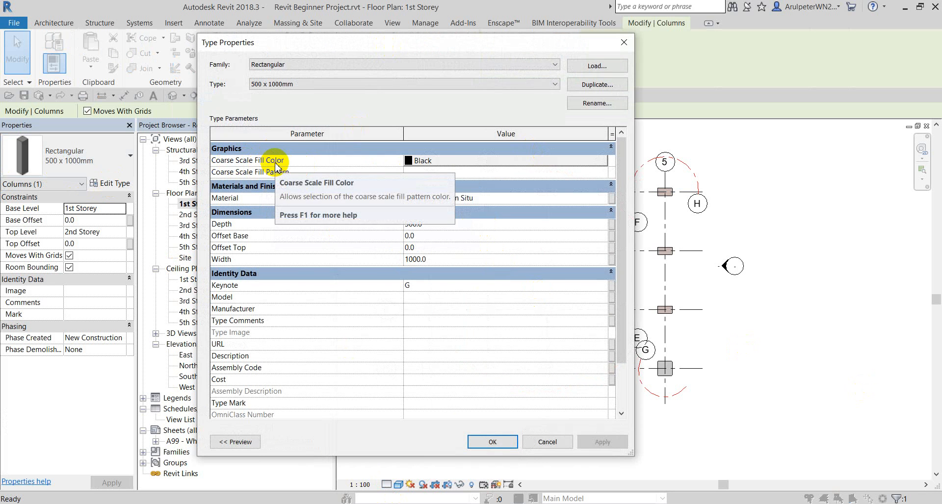
pyautogui.click(447, 161)
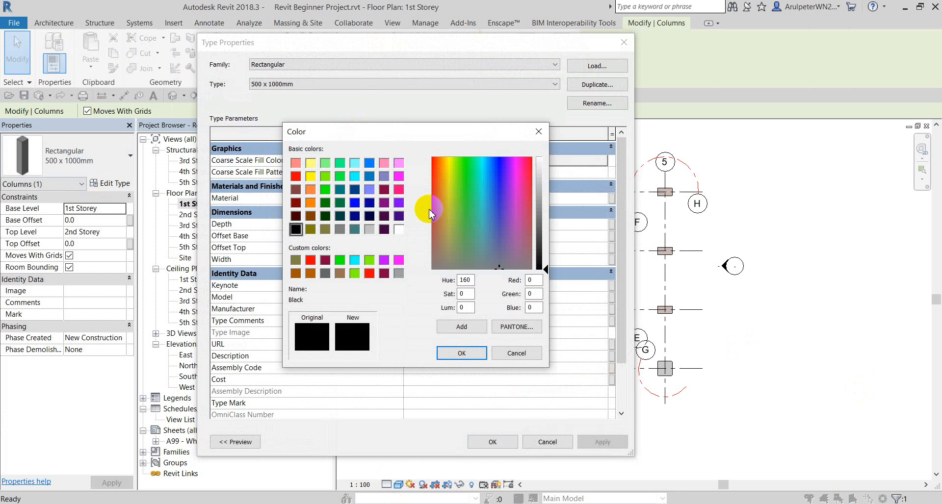
pyautogui.click(398, 261)
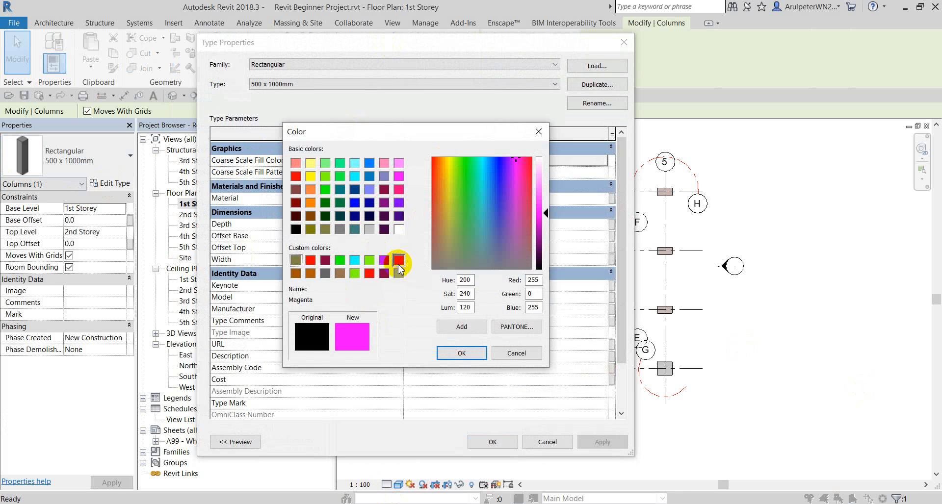
pyautogui.click(464, 353)
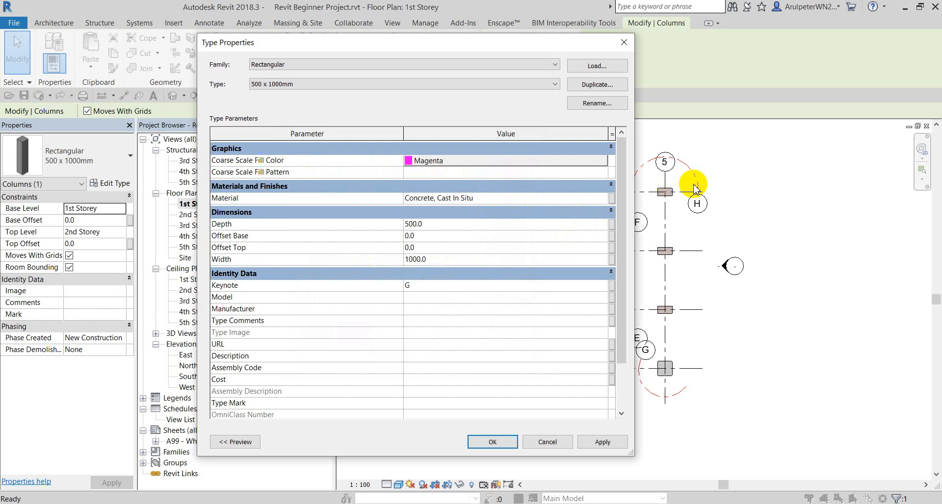
# Assign the Solid fill pattern as the rectangular column type's coarse scale fill, apply the type changes, and clear the selection.
pyautogui.click(603, 173)
pyautogui.click(602, 174)
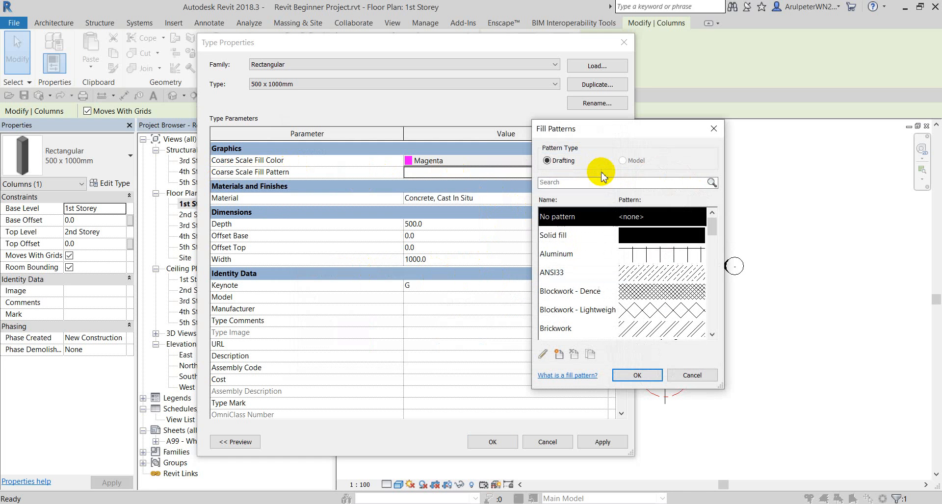
pyautogui.click(583, 247)
pyautogui.press('s')
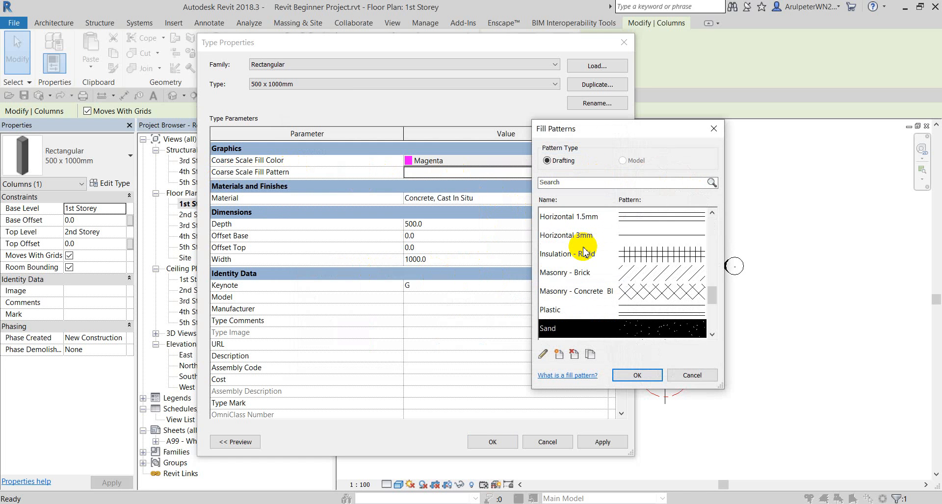
pyautogui.scroll(-3, 584, 253)
pyautogui.scroll(4, 581, 270)
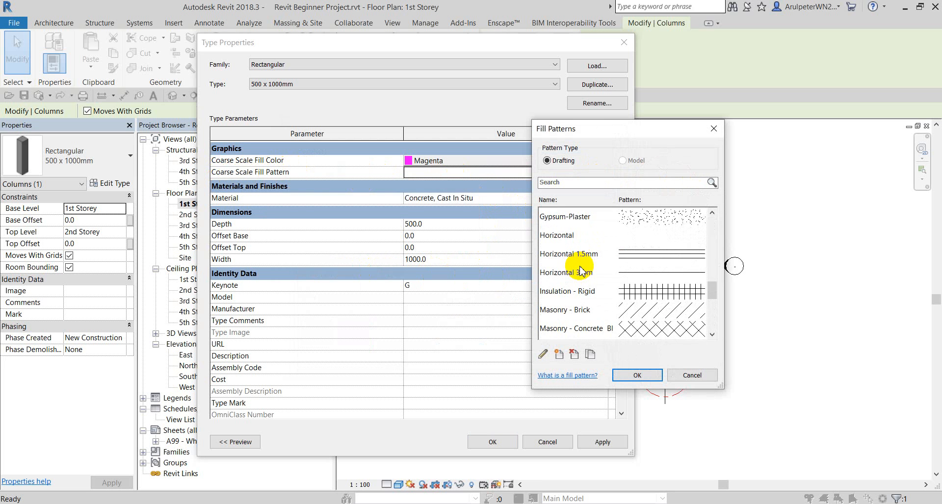
pyautogui.scroll(5, 580, 271)
pyautogui.click(584, 223)
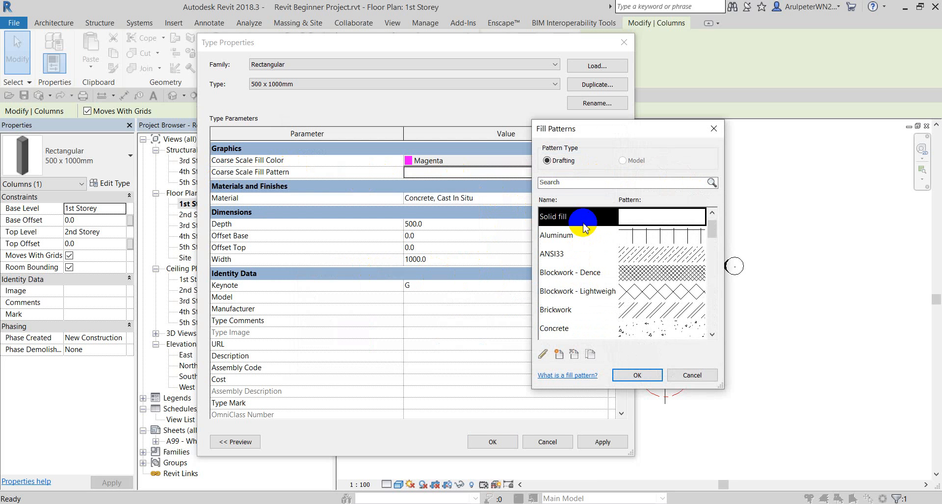
pyautogui.click(633, 376)
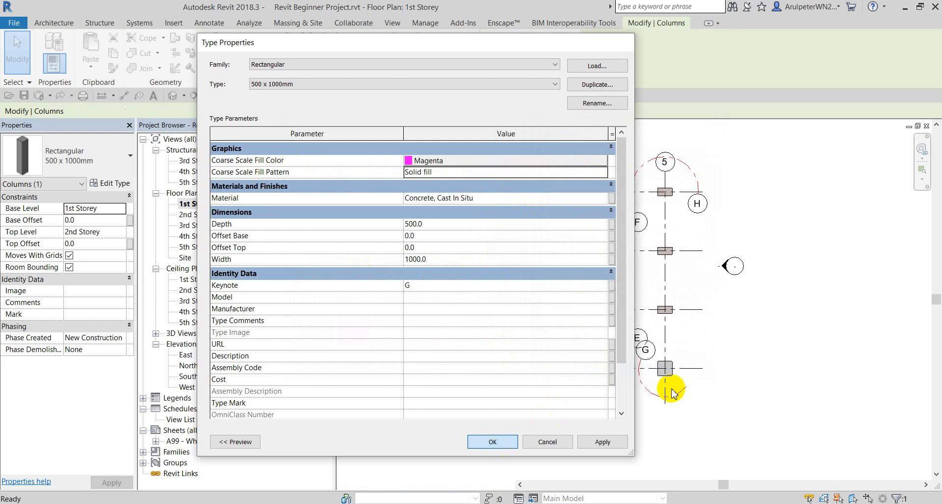
pyautogui.press('Return')
pyautogui.click(807, 374)
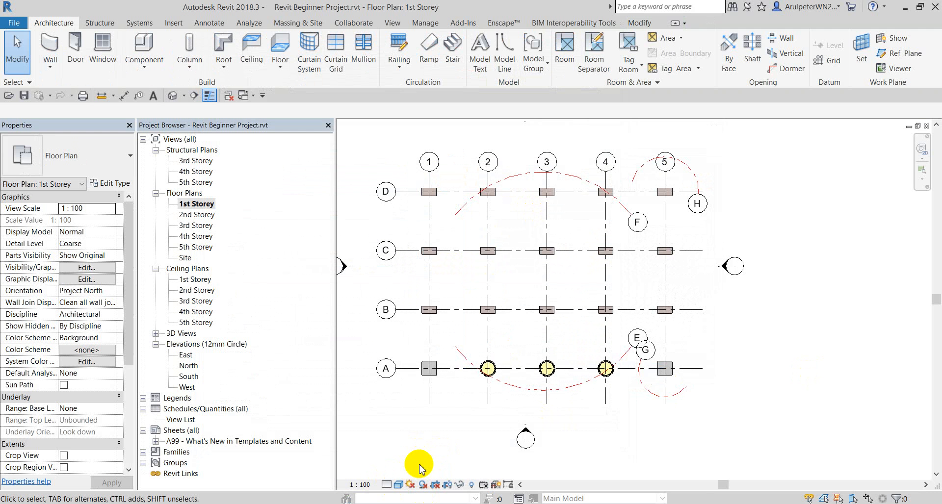
# Set the floor plan's visual style to Wireframe and its detail level to Fine.
pyautogui.click(398, 486)
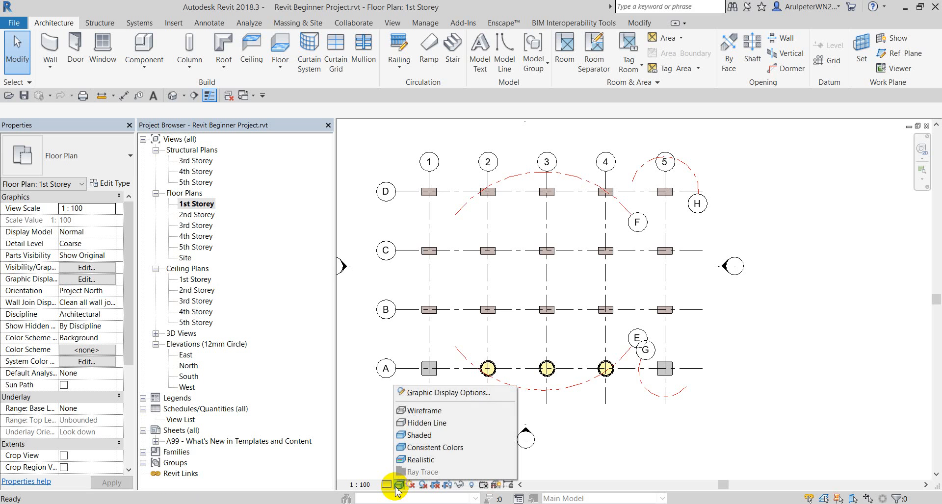
pyautogui.click(435, 411)
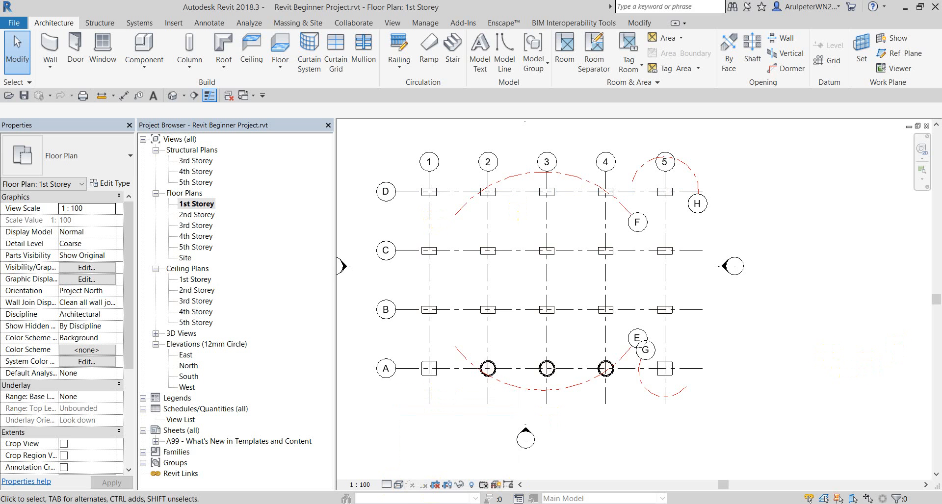
pyautogui.click(386, 484)
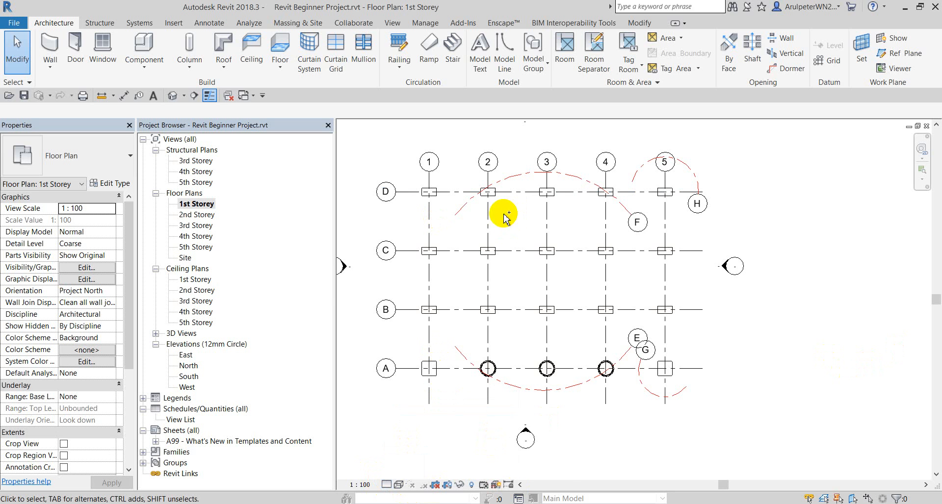
# Check the type properties of the rectangular column at grid D1, and set the plan's detail level back to Coarse.
pyautogui.scroll(2, 464, 192)
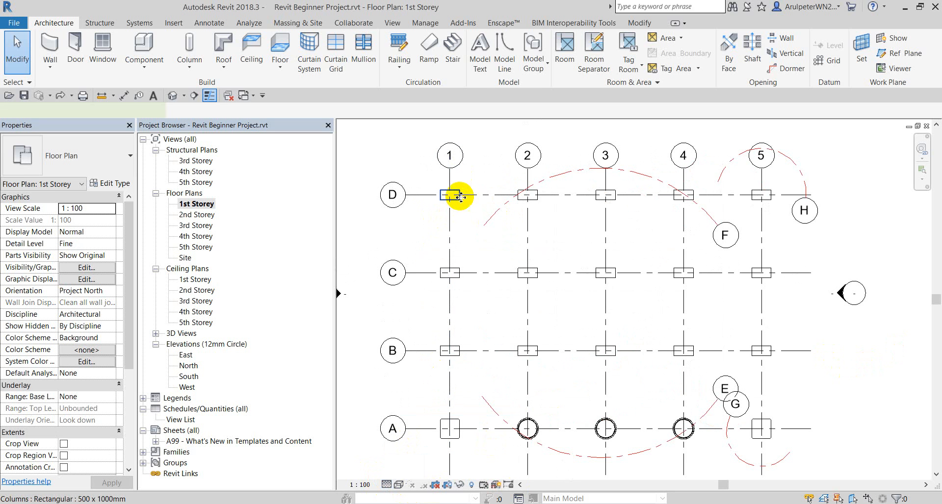
pyautogui.click(461, 197)
pyautogui.click(111, 183)
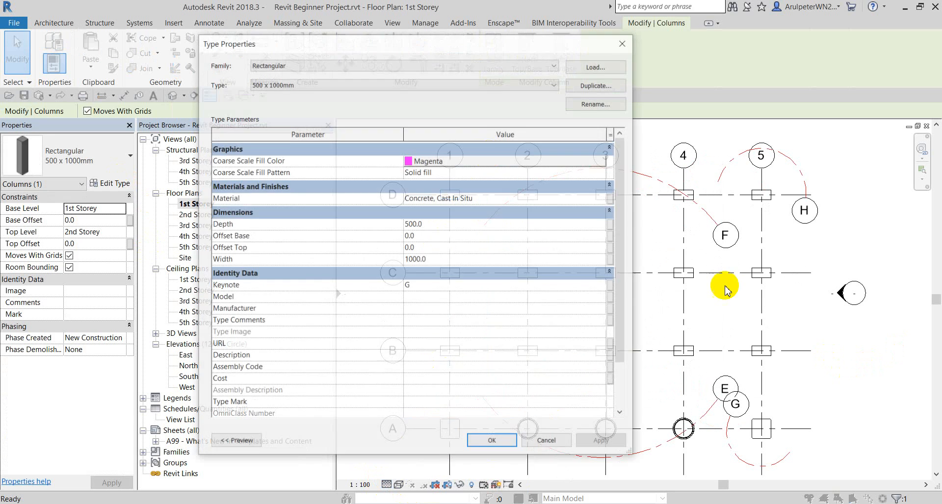
pyautogui.moveTo(475, 43); pyautogui.dragTo(695, 63)
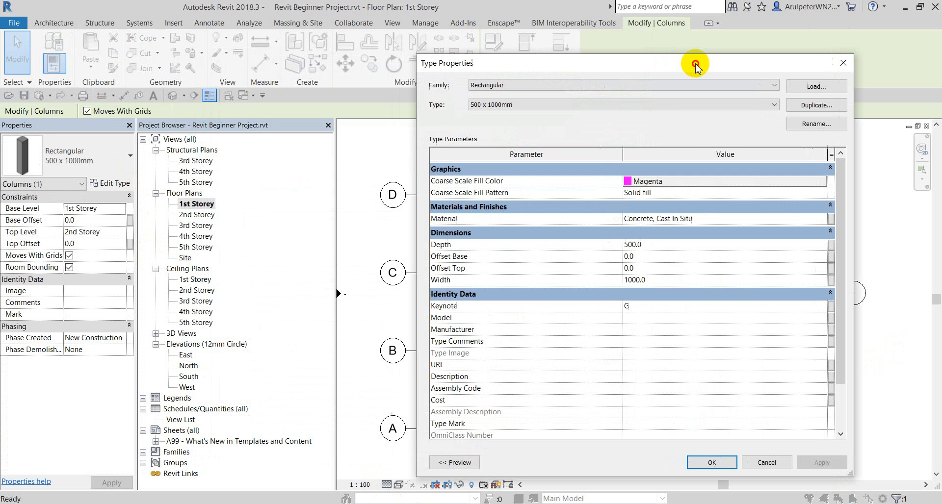
pyautogui.click(842, 64)
pyautogui.click(388, 485)
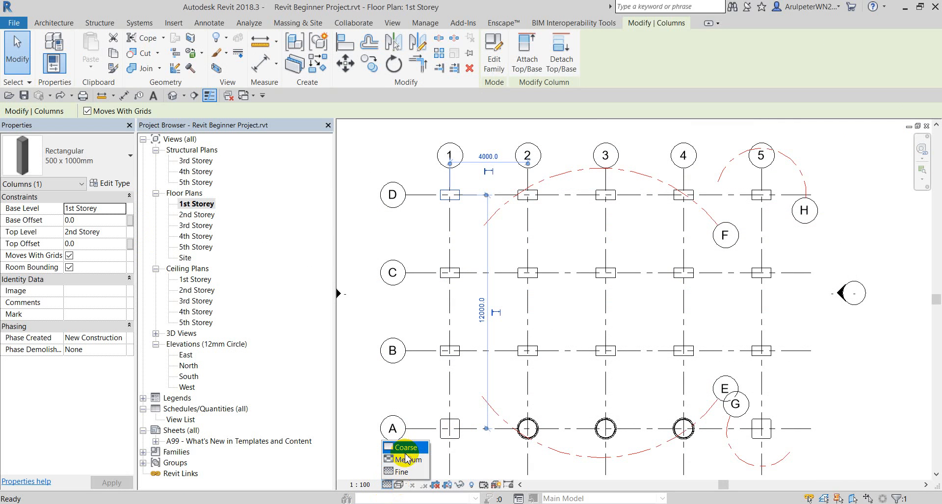
pyautogui.click(401, 390)
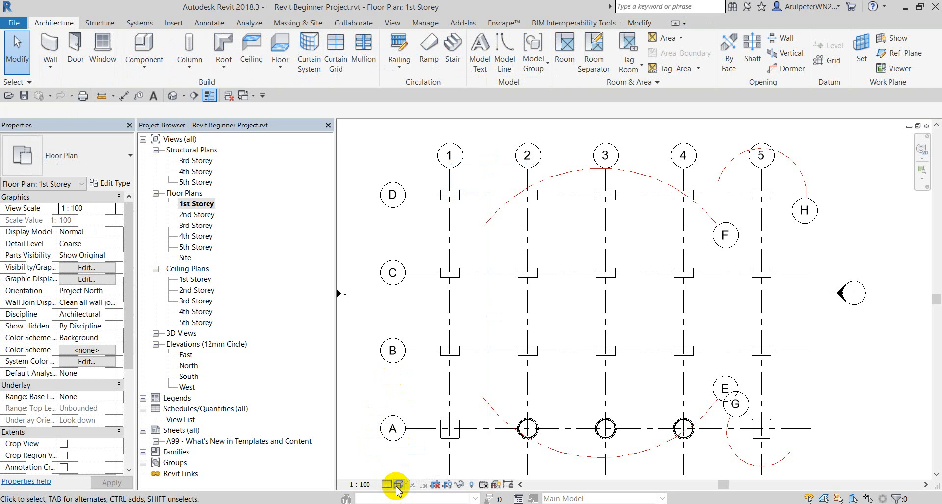
# Turn off Use Render Appearance for the rectangular column type's Concrete, Cast In Situ material, apply the change, and clear the selection.
pyautogui.click(454, 194)
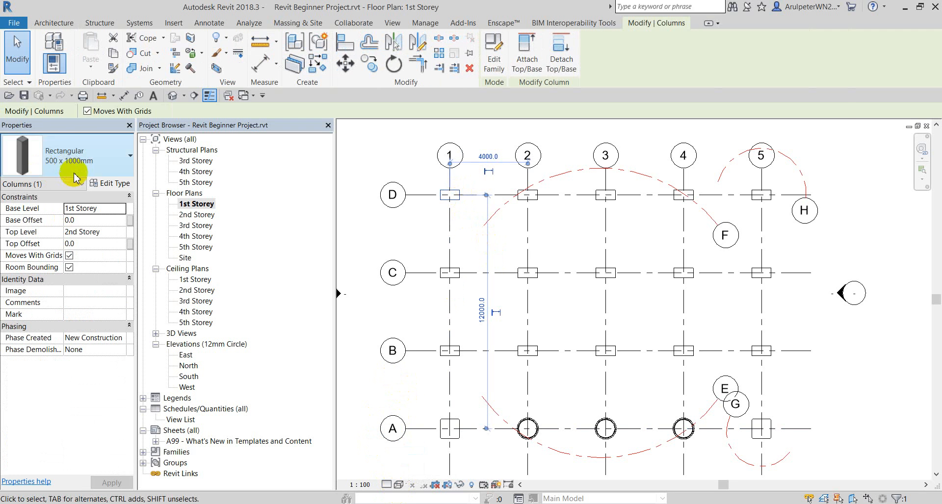
pyautogui.click(109, 183)
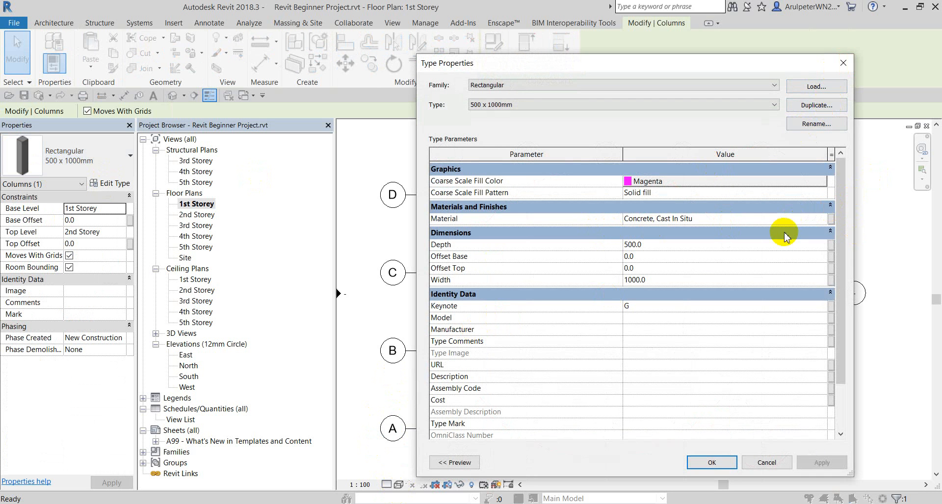
pyautogui.click(827, 218)
pyautogui.click(823, 218)
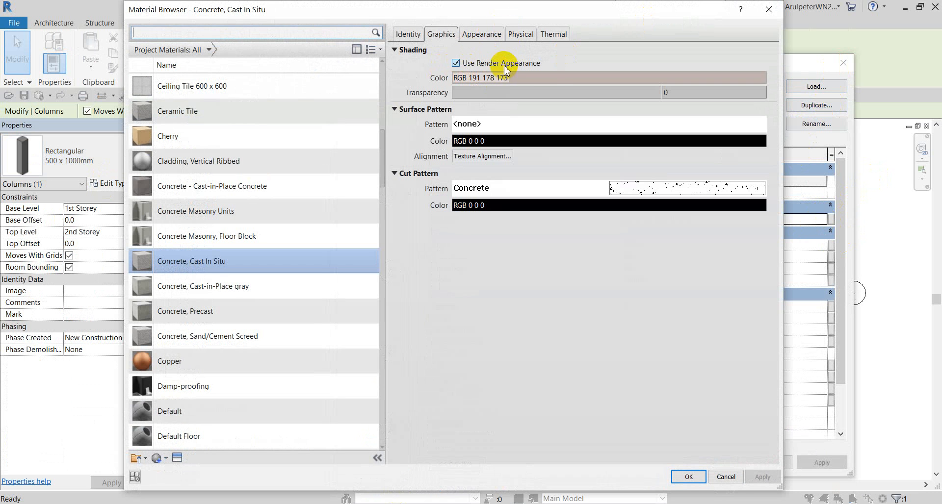
pyautogui.click(455, 64)
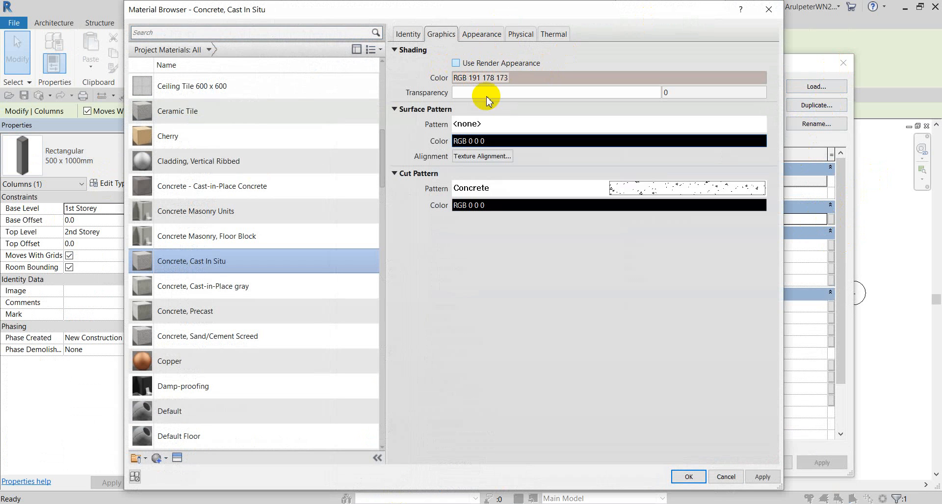
pyautogui.click(680, 477)
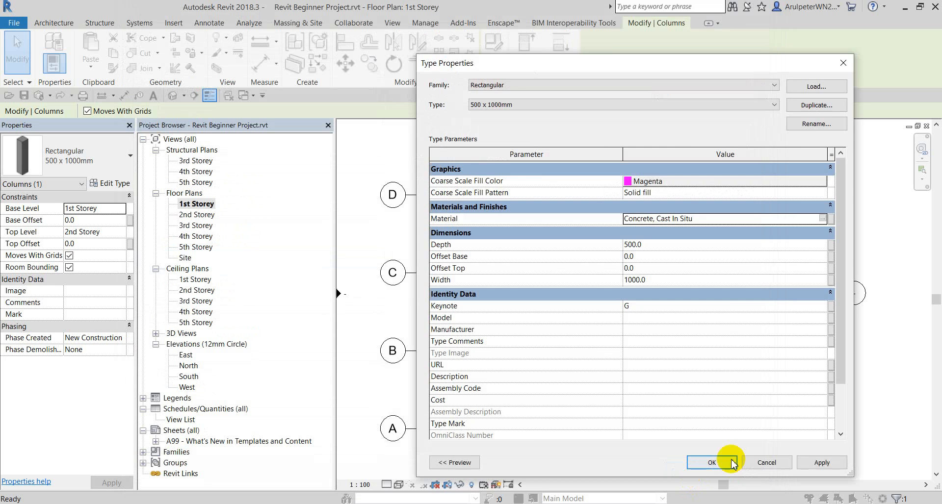
pyautogui.click(717, 471)
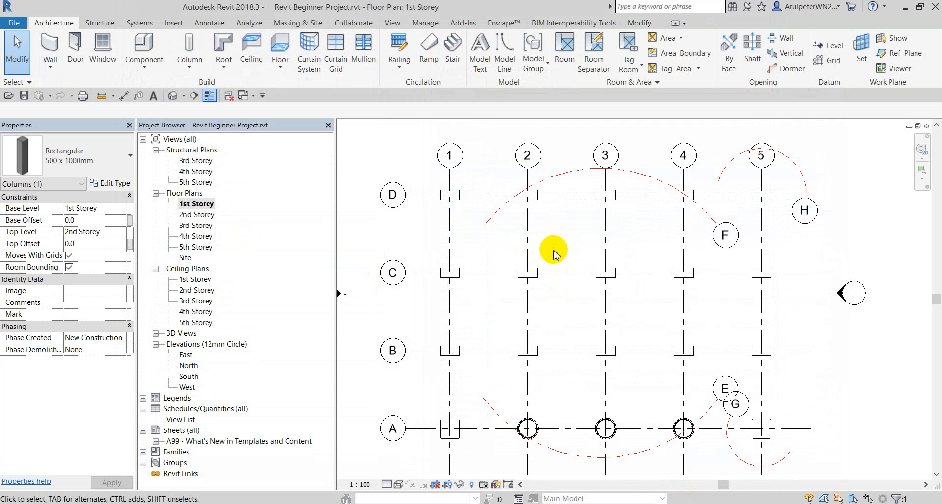
pyautogui.click(554, 253)
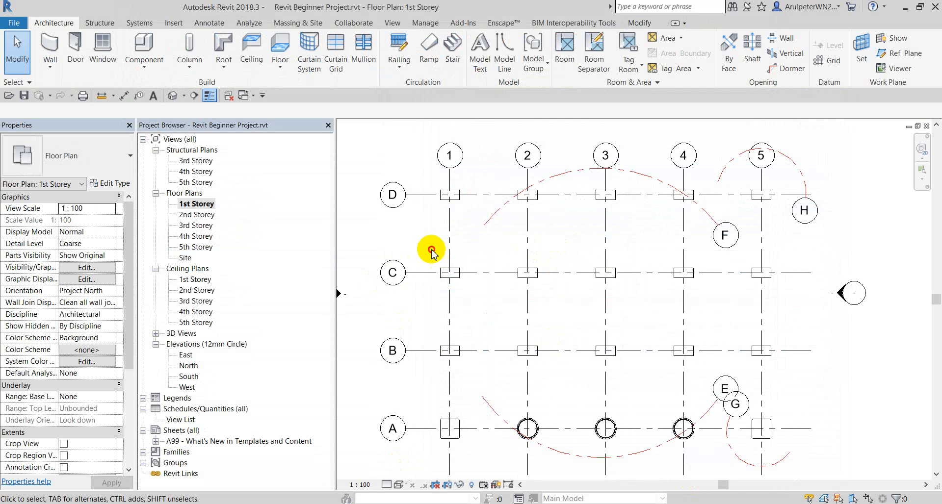
# Review the coarse scale fill pattern and fill color of the rectangular column type at grid D1, and clear the selection.
pyautogui.click(450, 194)
pyautogui.click(123, 183)
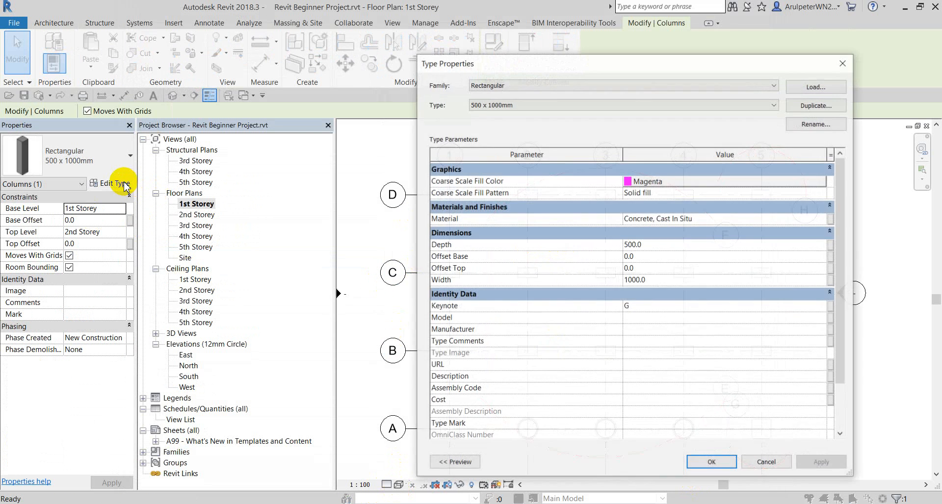
pyautogui.click(811, 193)
pyautogui.click(823, 194)
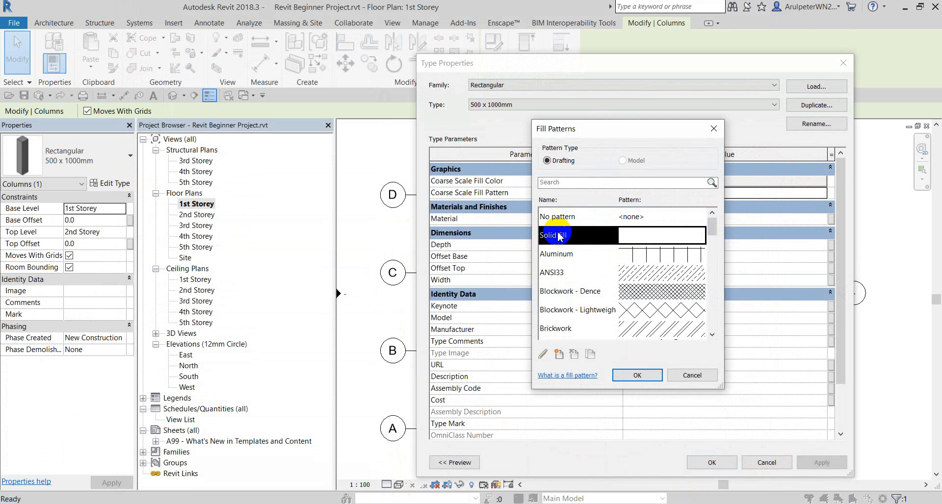
pyautogui.click(638, 375)
pyautogui.click(683, 180)
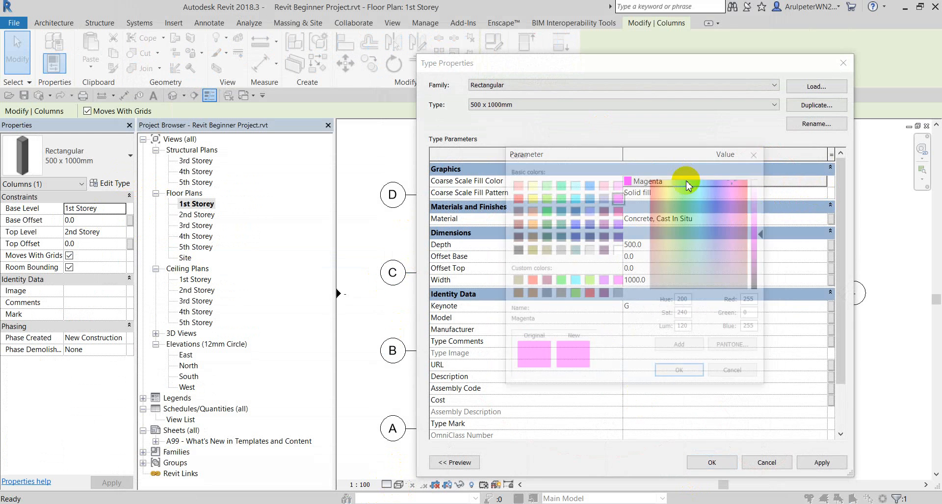
pyautogui.click(681, 372)
pyautogui.click(711, 463)
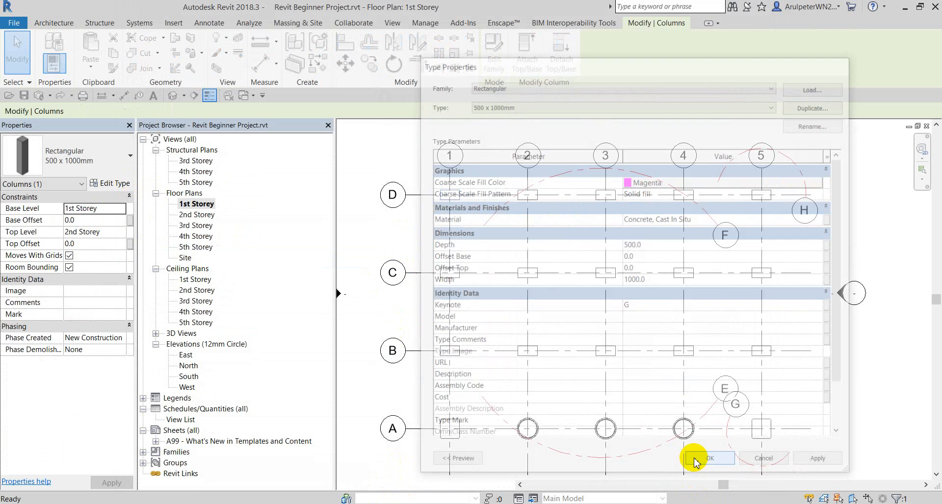
pyautogui.press('Escape')
# Set the coarse scale fill color of the Metal Clad Column 1000mm Diameter type at grid A4 to Cyan.
pyautogui.scroll(2, 602, 350)
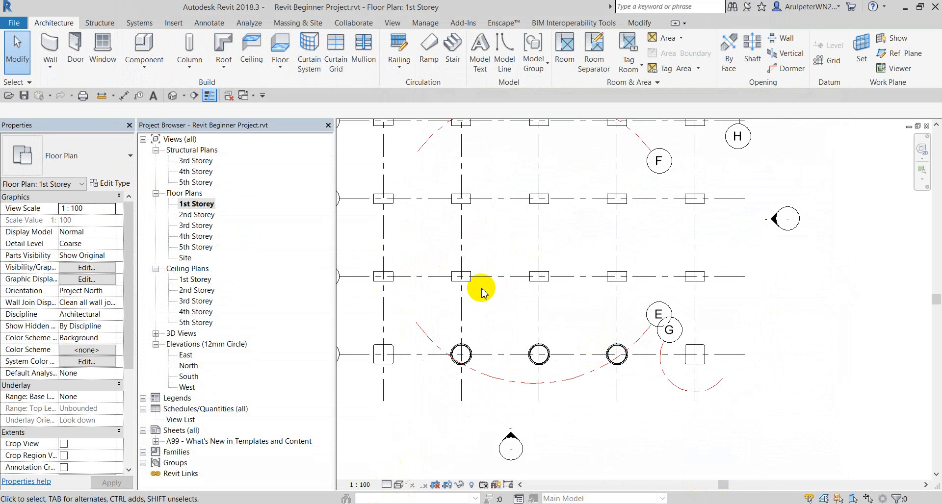
pyautogui.click(615, 354)
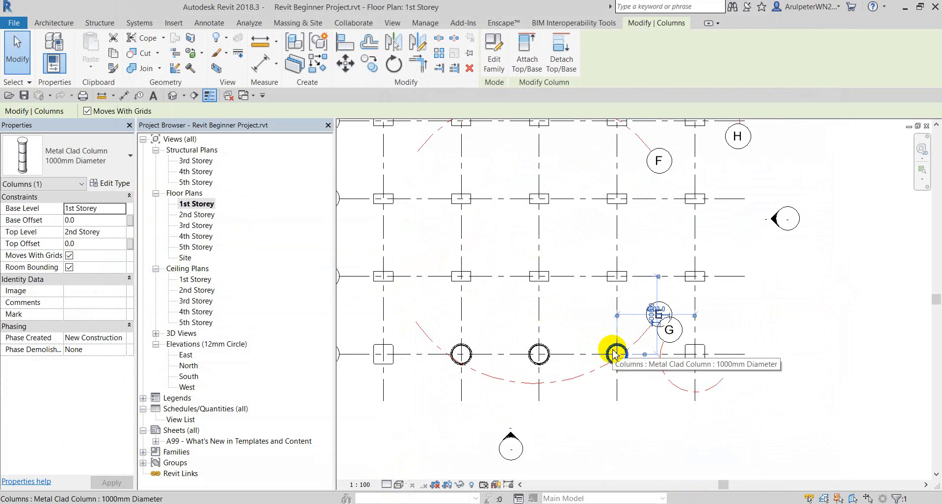
pyautogui.click(110, 183)
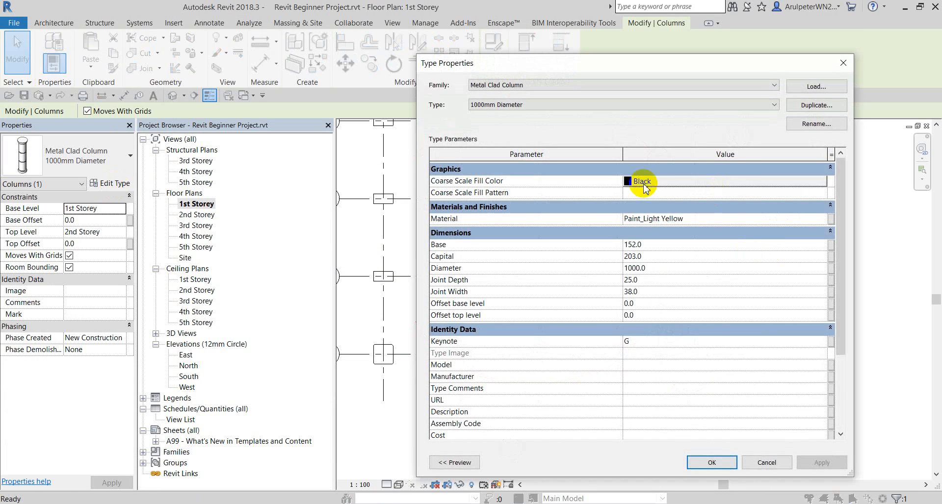
pyautogui.click(662, 185)
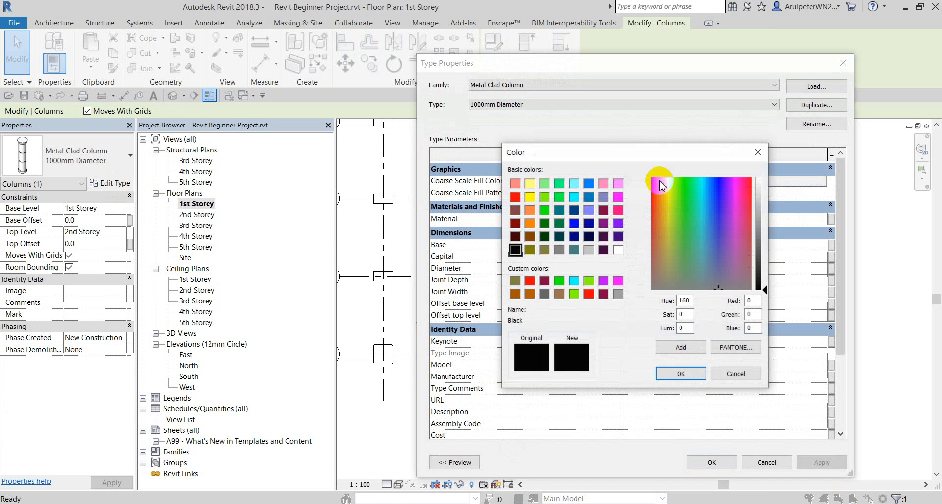
pyautogui.click(574, 281)
pyautogui.click(683, 373)
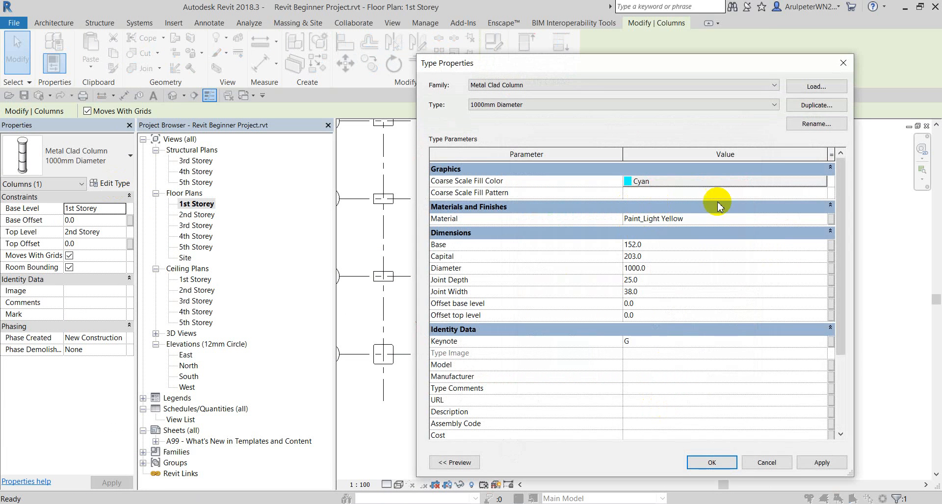
# Set the Metal Clad Column type's coarse scale fill pattern to Solid fill, accept the type properties, and clear the selection.
pyautogui.click(809, 192)
pyautogui.click(821, 193)
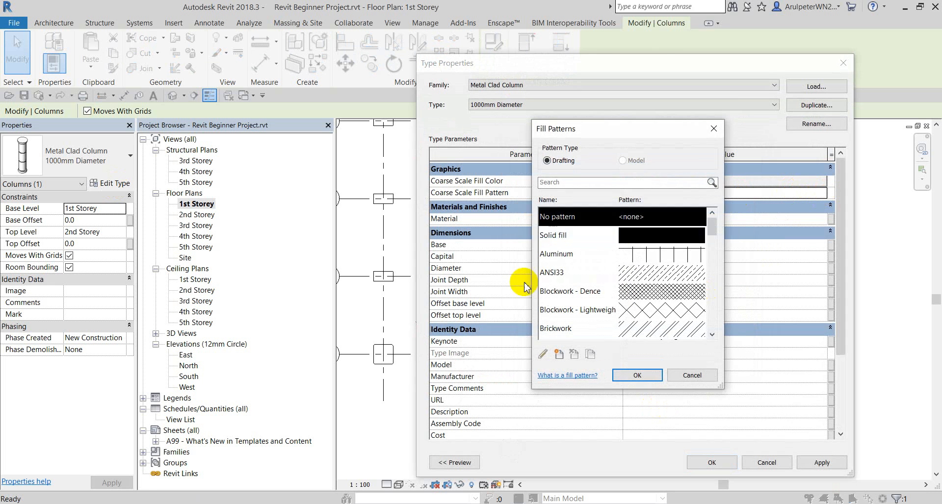
pyautogui.click(559, 235)
pyautogui.click(625, 376)
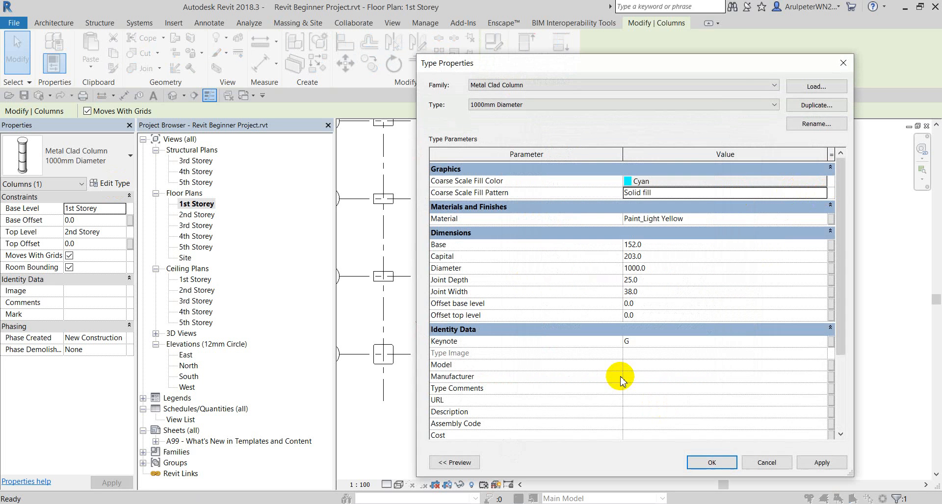
pyautogui.click(714, 464)
pyautogui.click(632, 403)
pyautogui.scroll(-3, 722, 250)
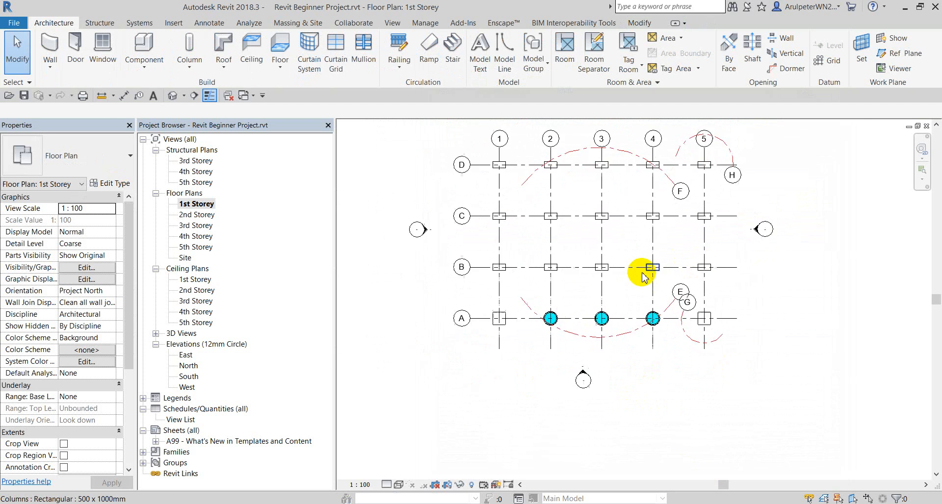
pyautogui.scroll(2, 642, 271)
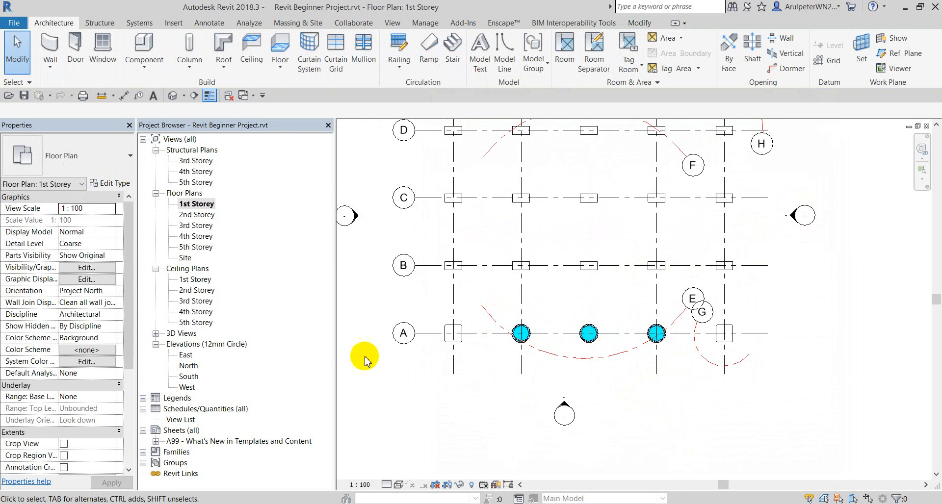
# Set the coarse scale fill color of the Chamfered Column 1000 x 1000mm type at grid A1 to Magenta.
pyautogui.scroll(2, 437, 322)
pyautogui.click(449, 328)
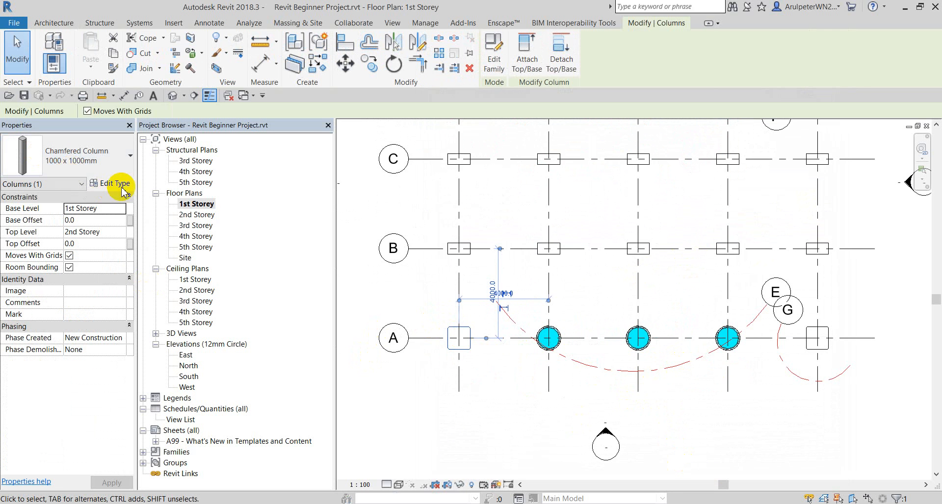
pyautogui.click(116, 184)
pyautogui.click(628, 181)
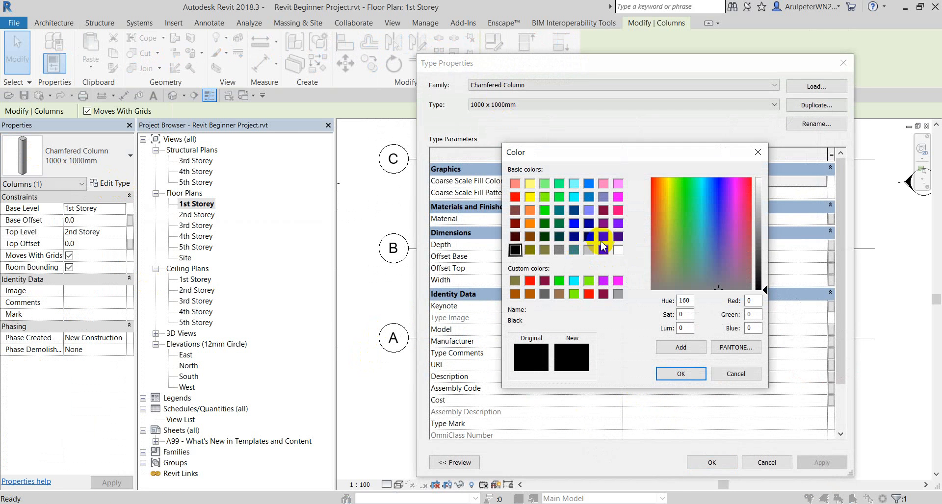
pyautogui.click(618, 280)
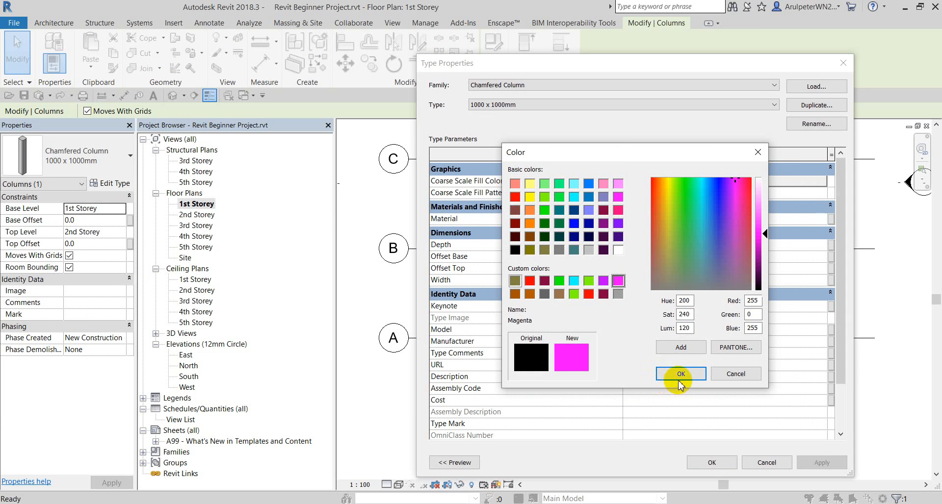
pyautogui.click(680, 374)
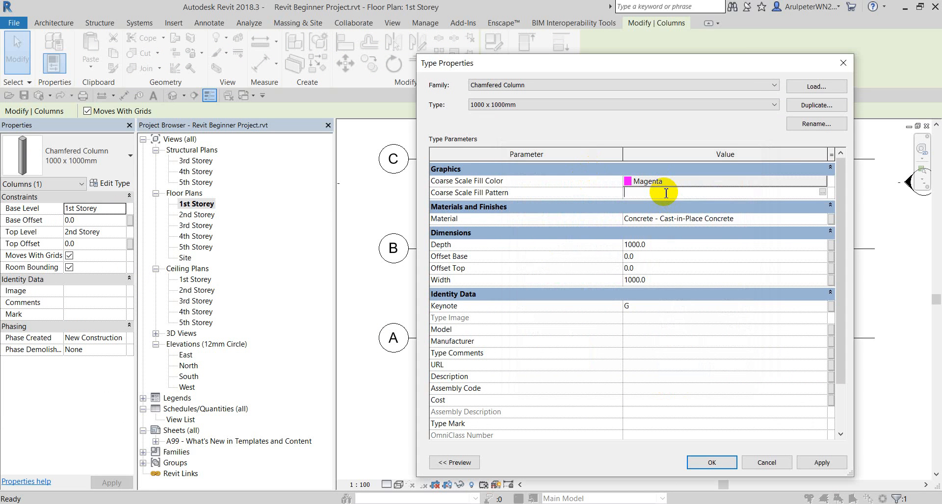
# Set the Chamfered Column type's coarse scale fill pattern to Solid fill, and apply and accept the type properties.
pyautogui.click(822, 192)
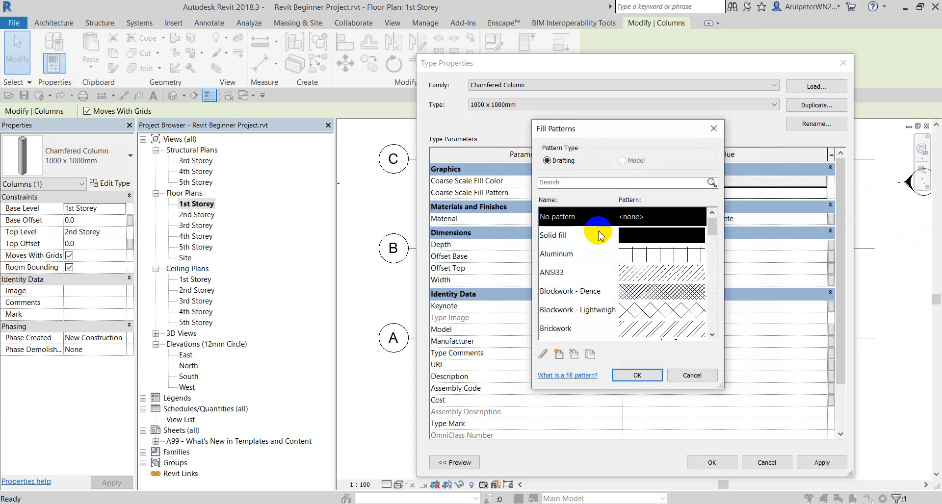
pyautogui.click(589, 237)
pyautogui.click(636, 376)
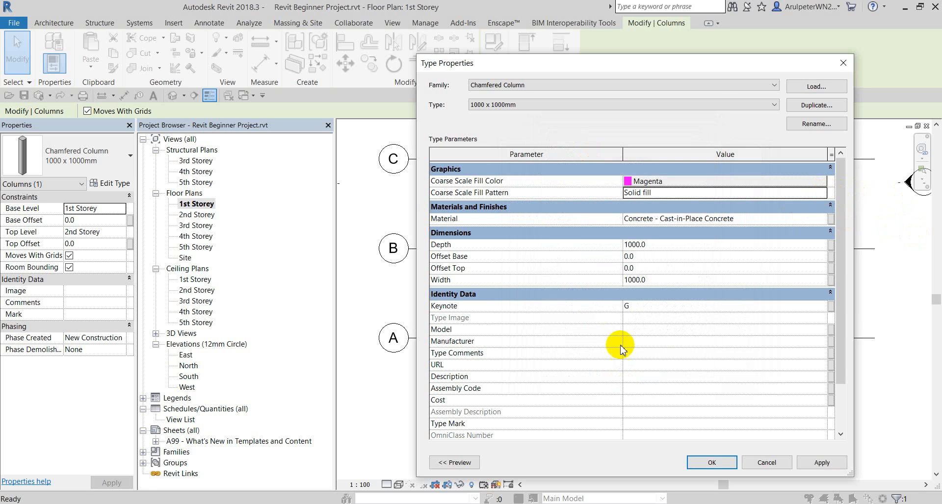
pyautogui.click(820, 463)
pyautogui.click(711, 463)
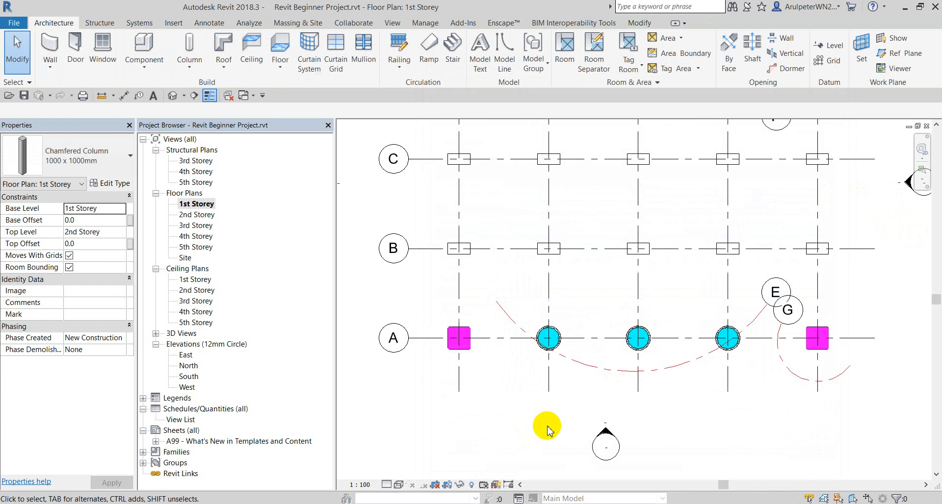
pyautogui.scroll(-1, 437, 286)
pyautogui.scroll(2, 396, 304)
pyautogui.scroll(-3, 491, 336)
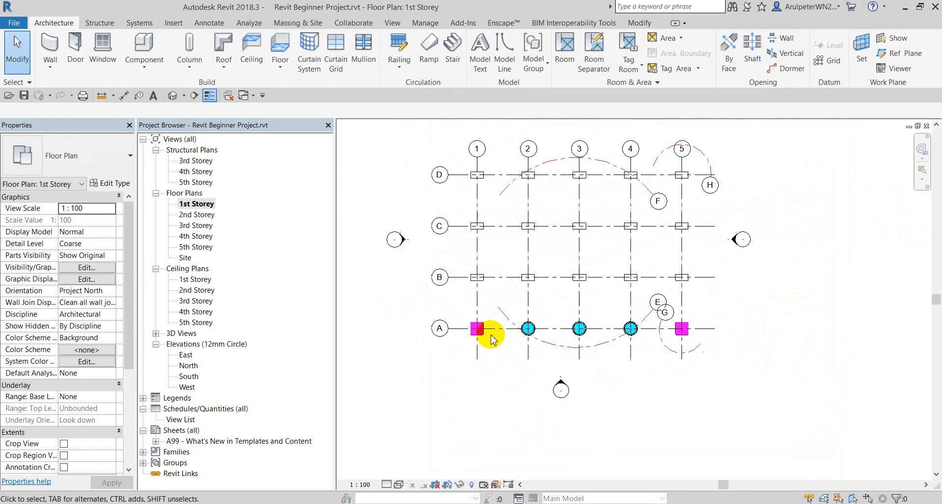
# Review the coarse scale fill settings of the rectangular column type at grid D1, and clear the selection.
pyautogui.moveTo(527, 251); pyautogui.dragTo(508, 284, button='middle')
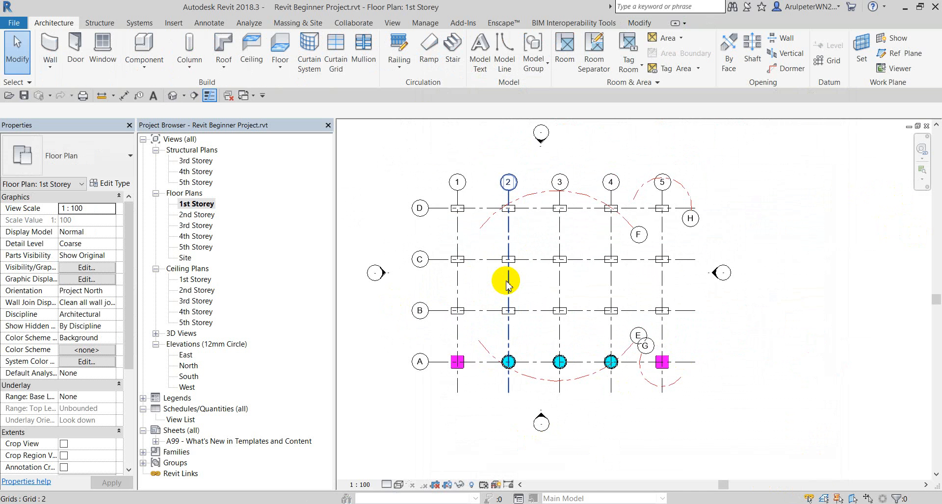
pyautogui.scroll(3, 501, 249)
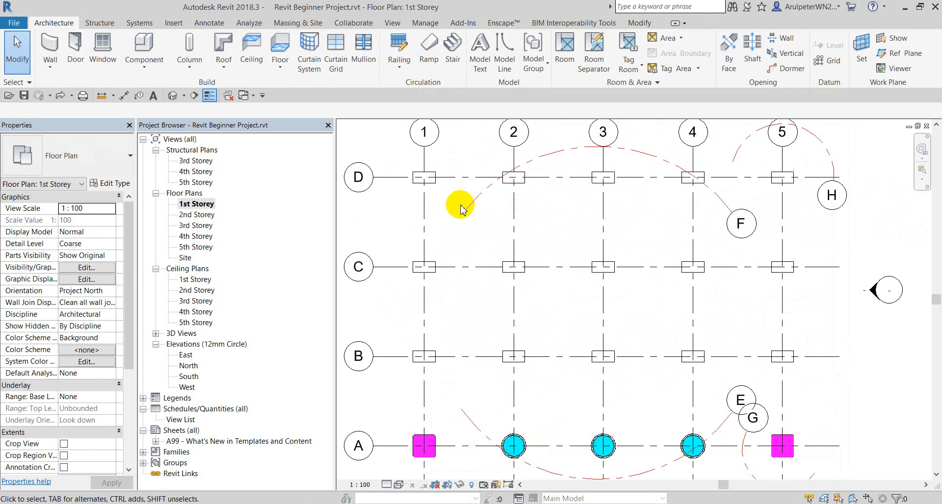
pyautogui.moveTo(402, 160); pyautogui.dragTo(454, 208)
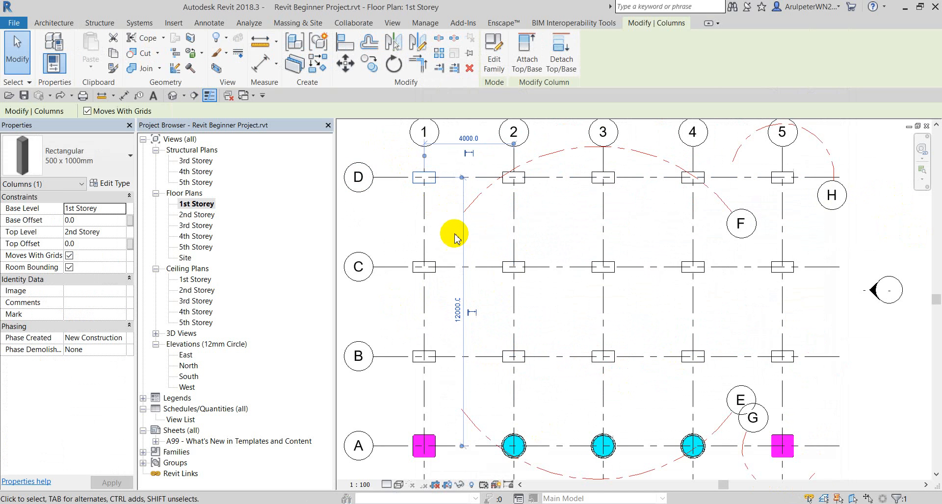
pyautogui.click(109, 184)
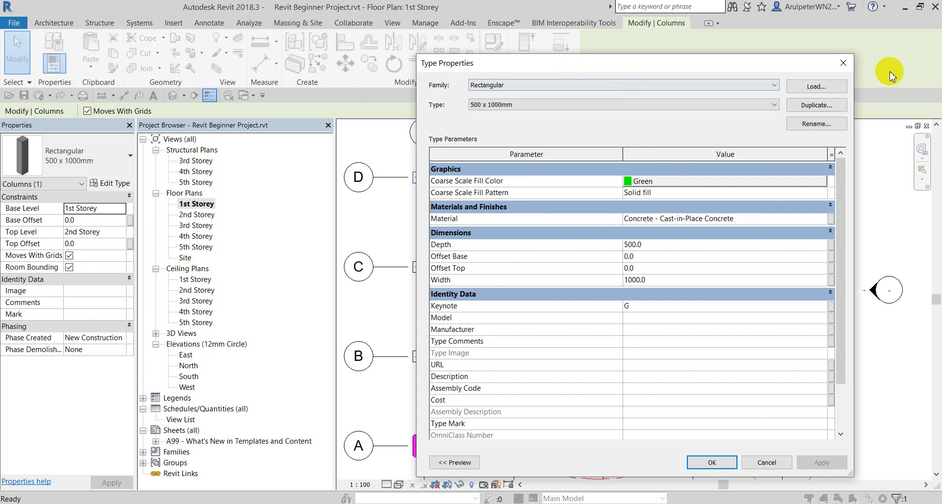
pyautogui.click(843, 63)
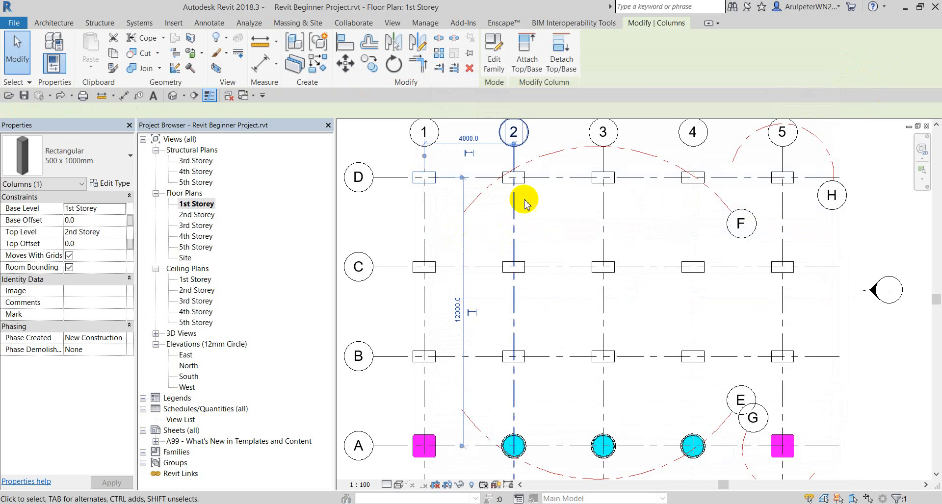
pyautogui.click(431, 209)
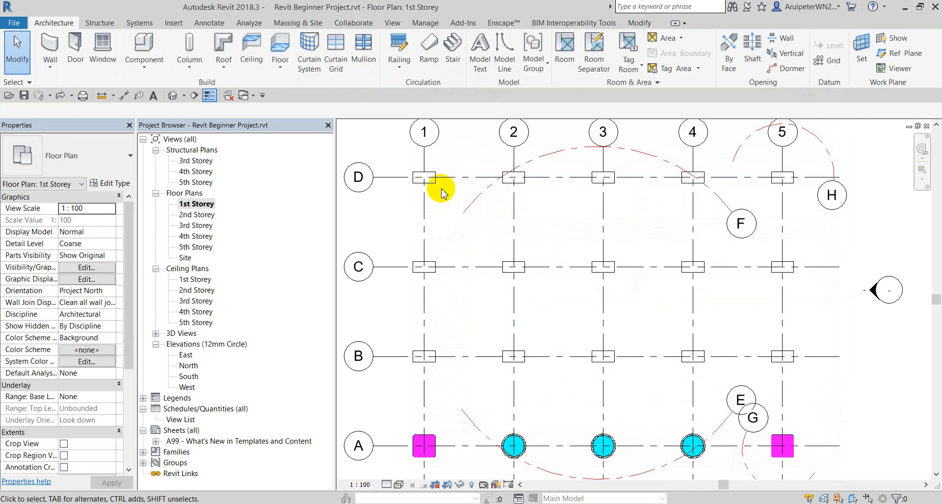
pyautogui.scroll(-2, 437, 189)
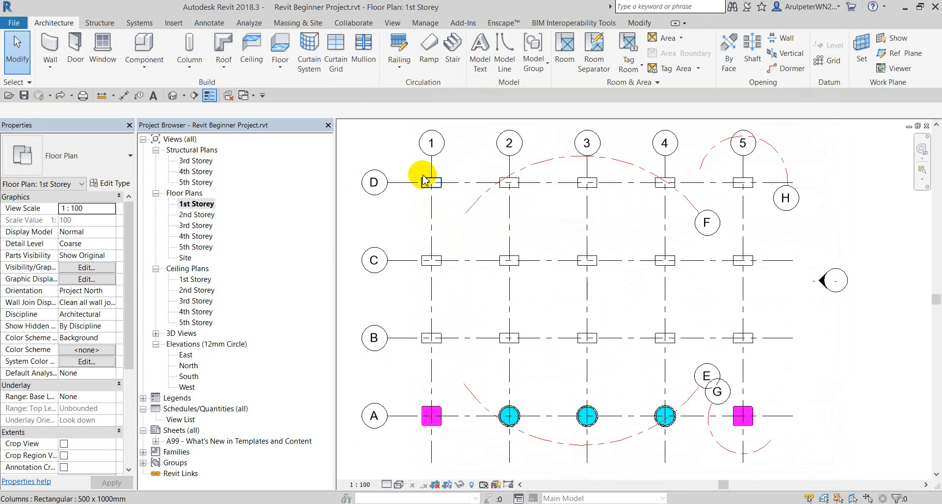
pyautogui.click(422, 180)
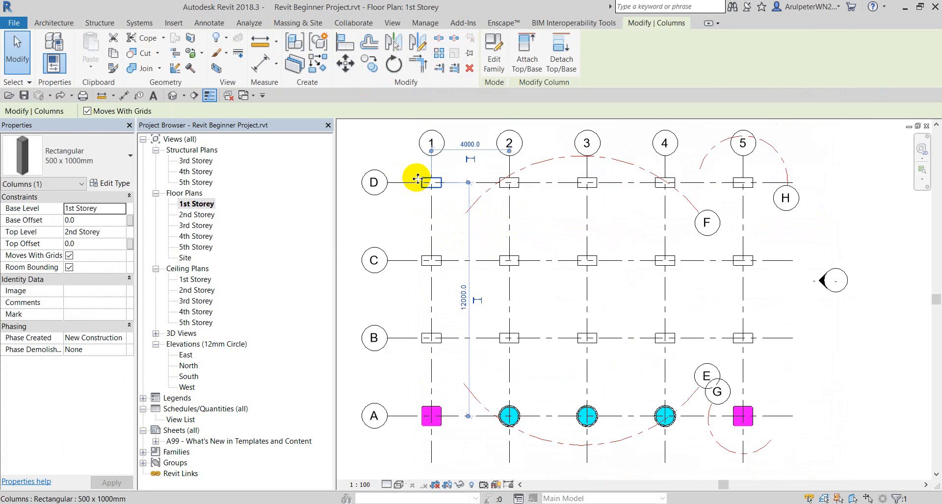
pyautogui.click(397, 226)
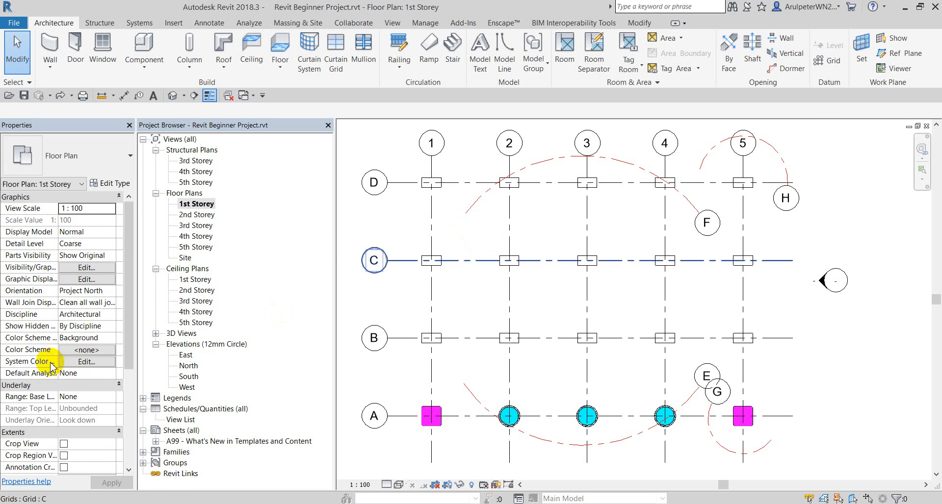
pyautogui.scroll(-3, 46, 361)
pyautogui.scroll(2, 74, 238)
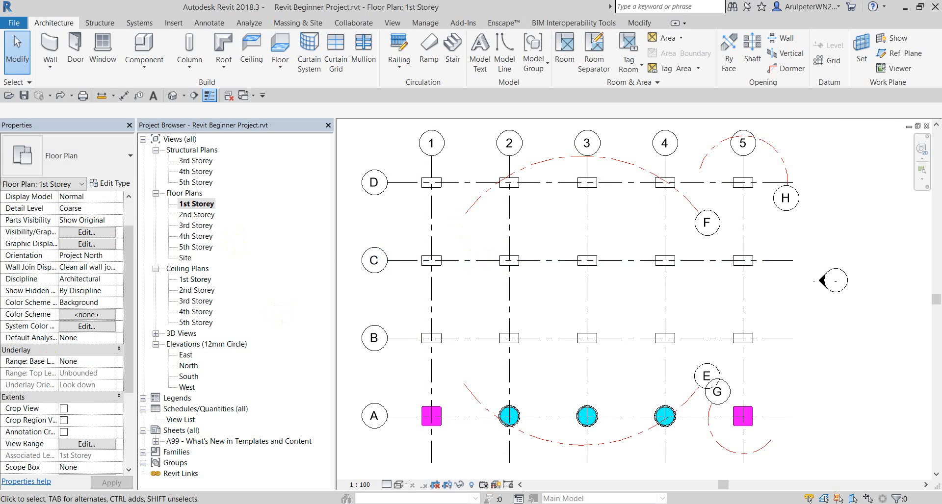
# Switch to the Notepad outline and insert an empty line below item 6 on coarse scale fill color and pattern.
pyautogui.hotkey('alt', 'Tab')
pyautogui.press('Return')
pyautogui.press('Return')
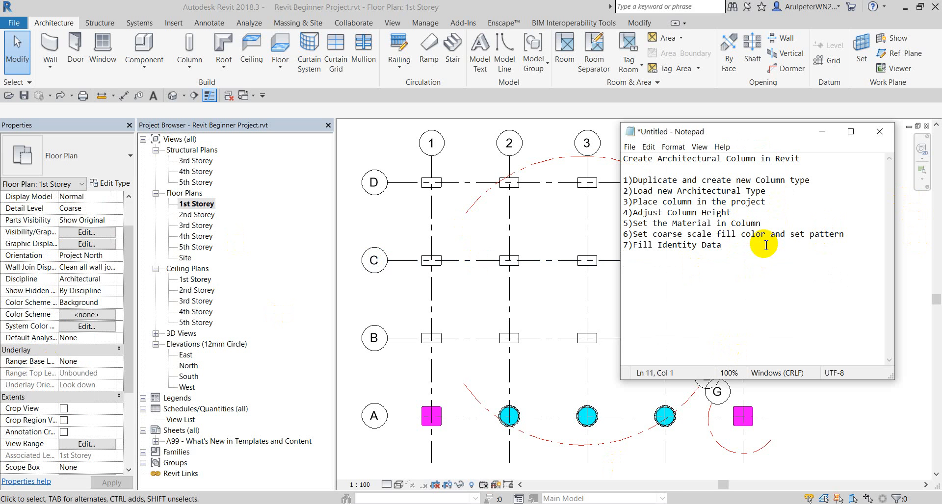
pyautogui.click(851, 234)
pyautogui.press('Return')
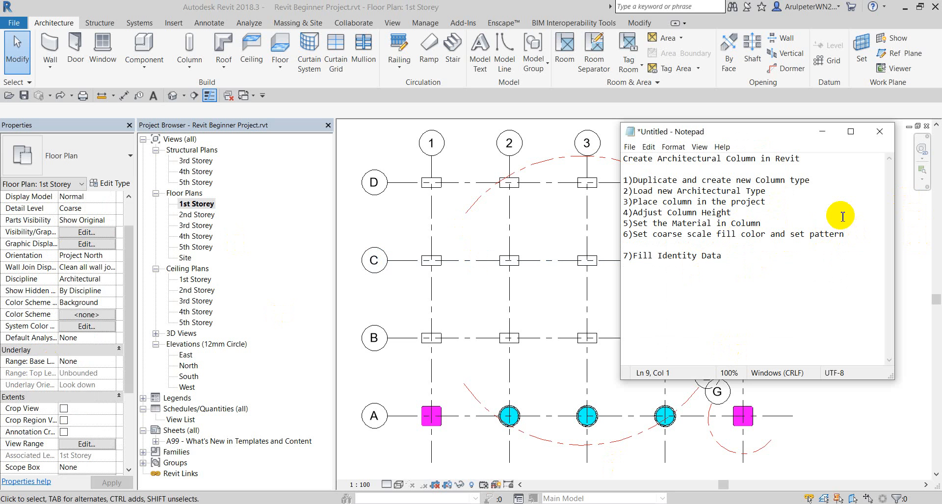
# Write "*if we can't set coarse scale fill color coz of the column type we can use Filter in the Visibility Graphic" below item 6.
pyautogui.write("*if we can't set coarse scale")
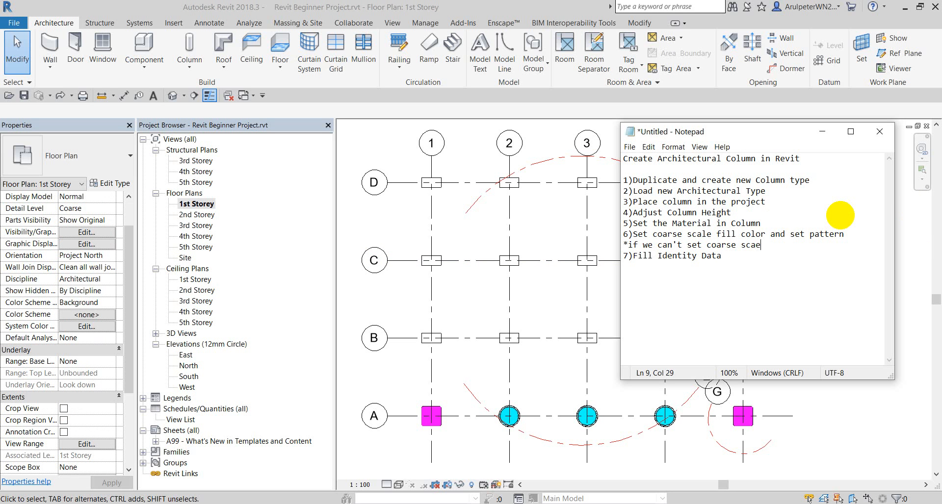
pyautogui.press('BackSpace')
pyautogui.write('le fill color coz of the')
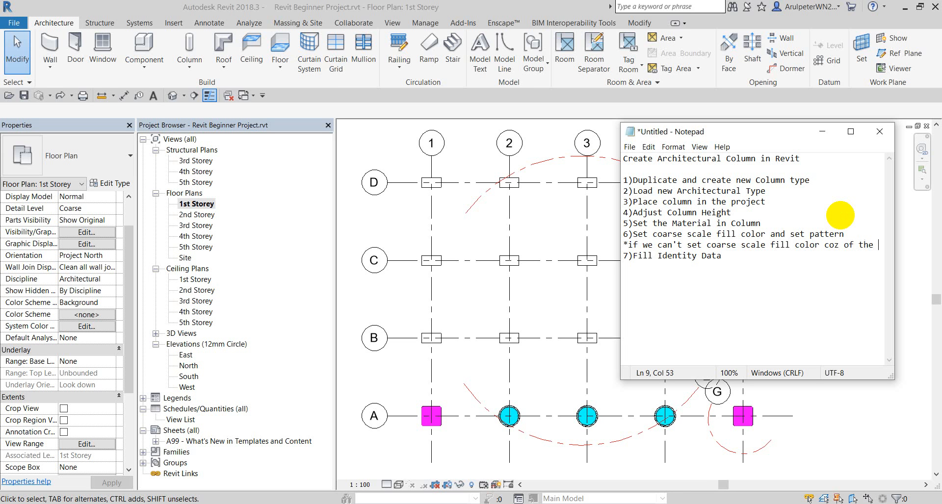
pyautogui.write(' co')
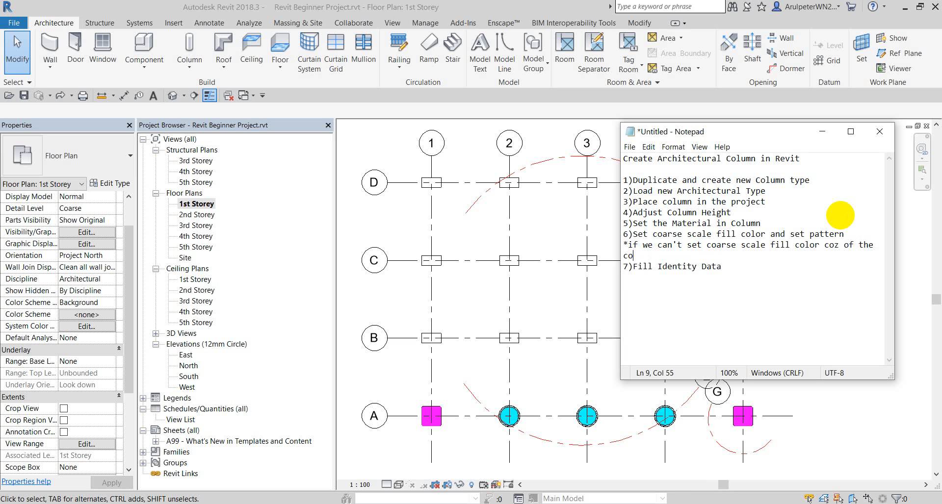
pyautogui.write('lumn type we can use Filtr')
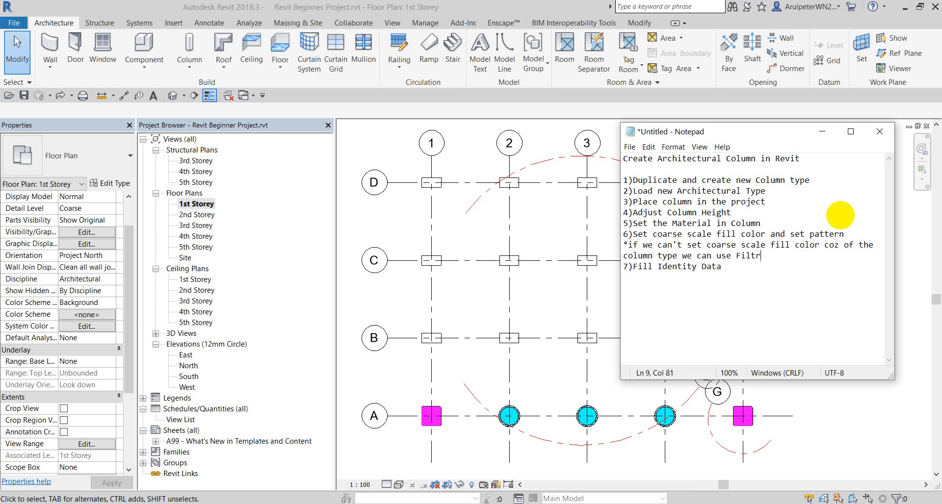
pyautogui.write('er in the VI')
pyautogui.press('BackSpace')
pyautogui.write('Visibility Graphic o')
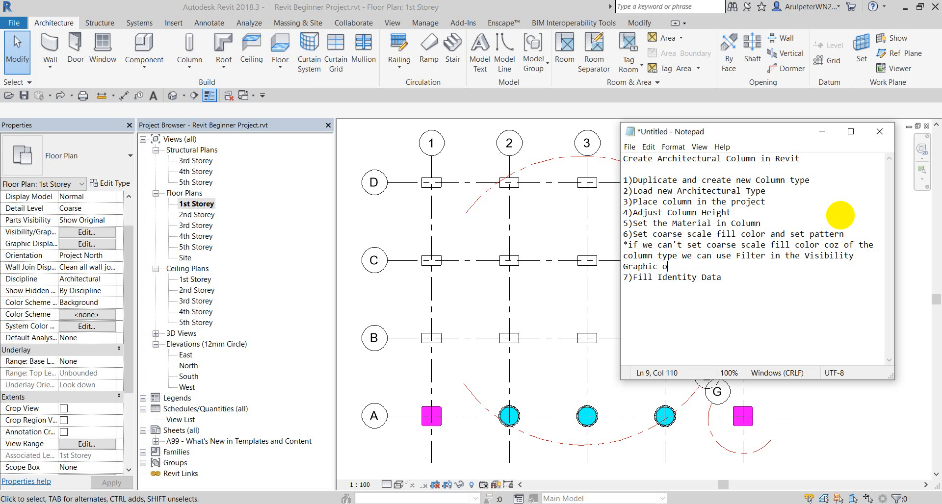
# Extend the note below item 6 with "or we can set Column color in the Visibility Graphic Column".
pyautogui.write('r we can us')
pyautogui.write('e Col')
pyautogui.press('BackSpace')
pyautogui.press('BackSpace')
pyautogui.press('BackSpace')
pyautogui.write('Column color in')
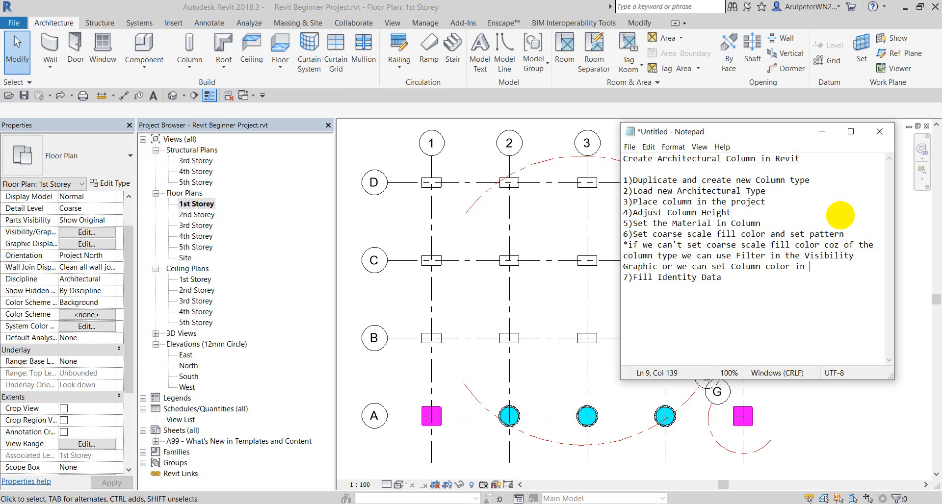
pyautogui.write('the ')
pyautogui.write('is')
pyautogui.press('BackSpace')
pyautogui.press('BackSpace')
pyautogui.press('BackSpace')
pyautogui.write('Visibility Graphic Column')
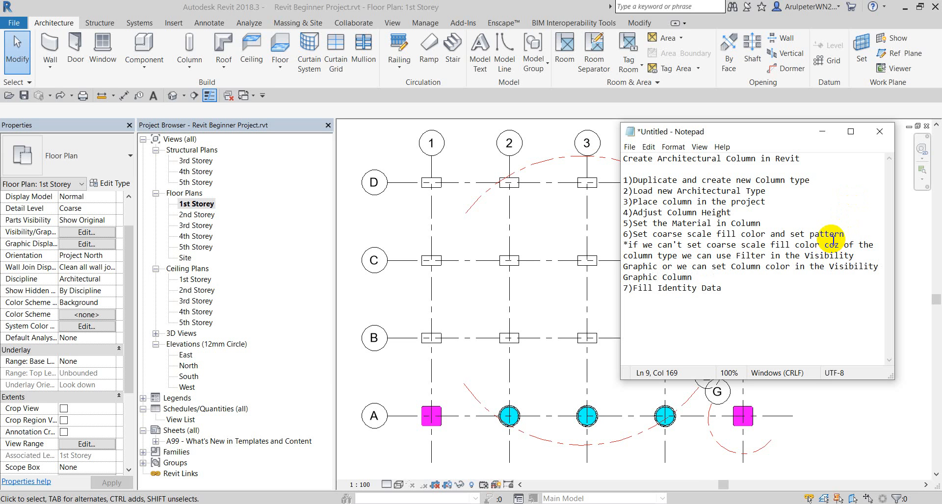
pyautogui.moveTo(707, 276); pyautogui.dragTo(678, 268)
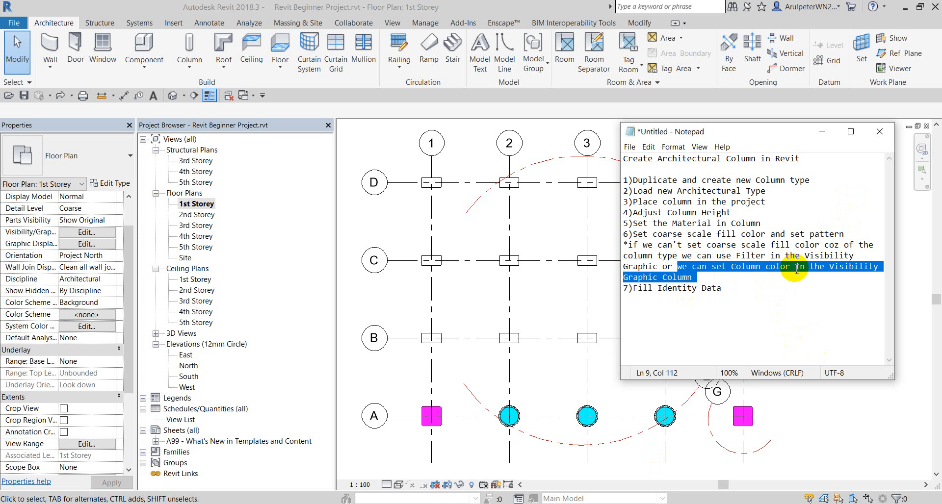
pyautogui.click(704, 276)
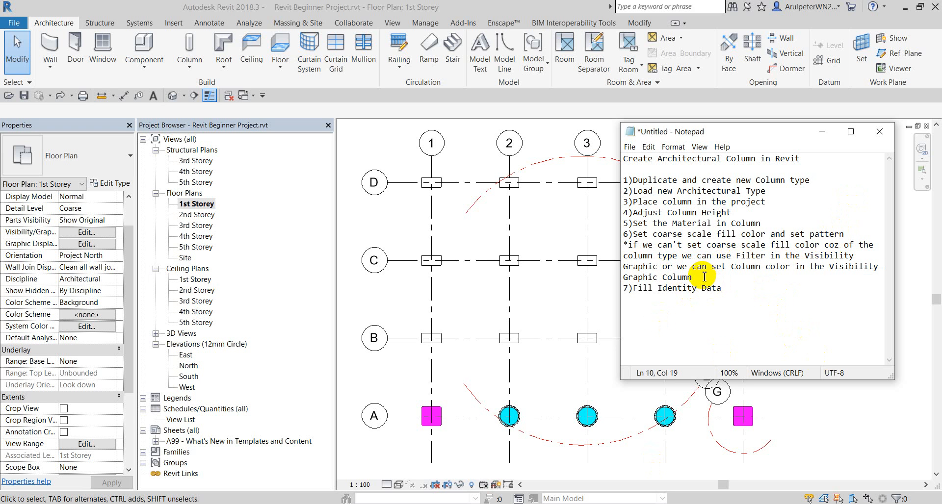
# Append "(plz take note we only can set one color for all architectural column)" to the end of the note below item 6.
pyautogui.click(704, 276)
pyautogui.write("(plz take note we cn'a")
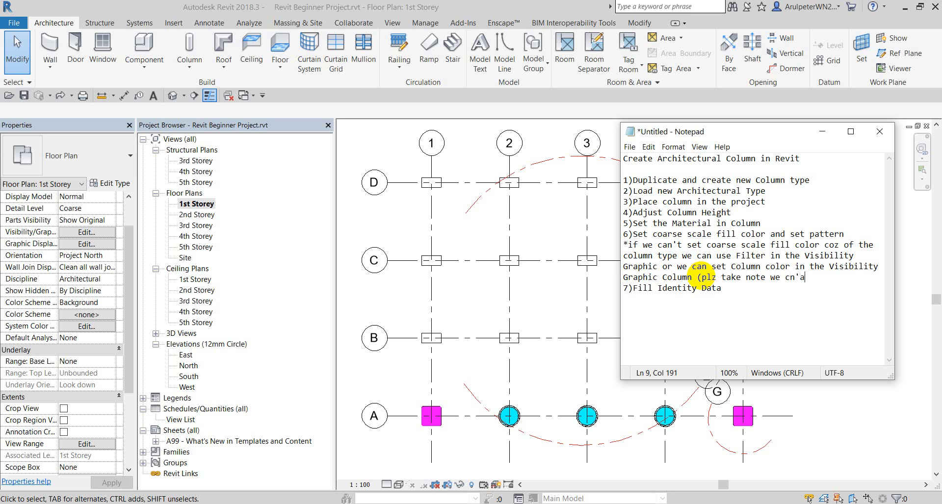
pyautogui.press('BackSpace')
pyautogui.write('an;')
pyautogui.press('BackSpace')
pyautogui.press('BackSpace')
pyautogui.moveTo(678, 266); pyautogui.dragTo(696, 276)
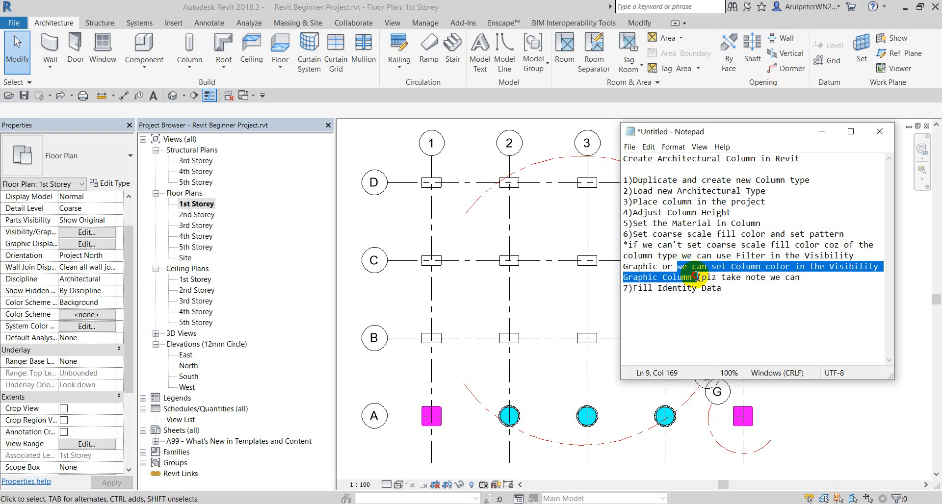
pyautogui.click(817, 276)
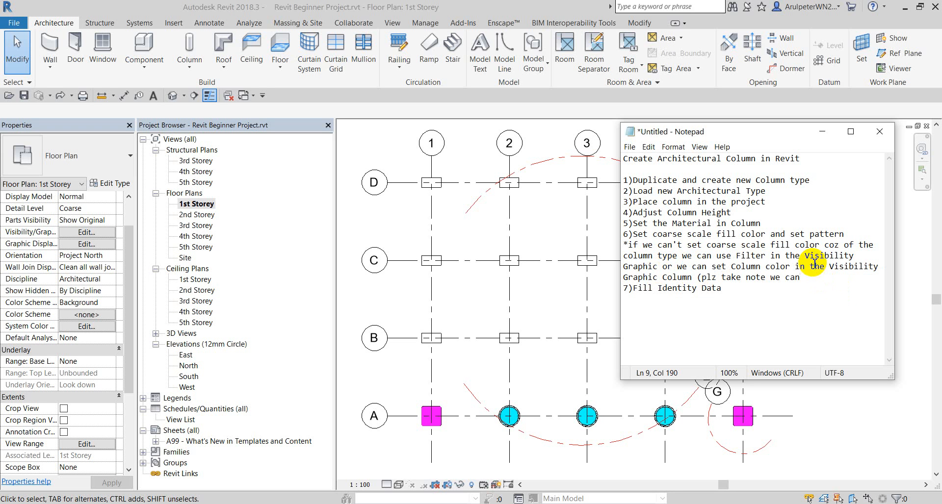
pyautogui.write("'t get")
pyautogui.press('BackSpace')
pyautogui.press('BackSpace')
pyautogui.press('BackSpace')
pyautogui.press('BackSpace')
pyautogui.press('BackSpace')
pyautogui.press('BackSpace')
pyautogui.press('BackSpace')
pyautogui.press('BackSpace')
pyautogui.press('BackSpace')
pyautogui.press('BackSpace')
pyautogui.press('BackSpace')
pyautogui.press('BackSpace')
pyautogui.write('a')
pyautogui.write('n set one color for all architectural column')
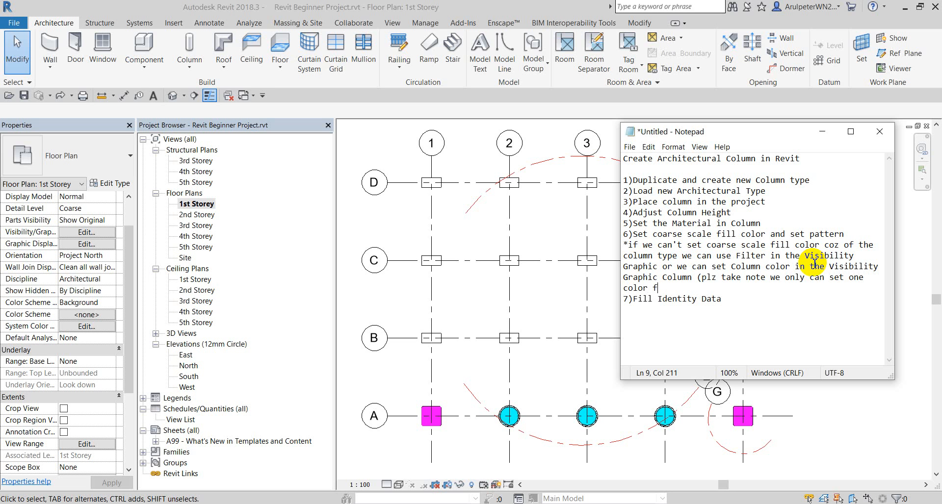
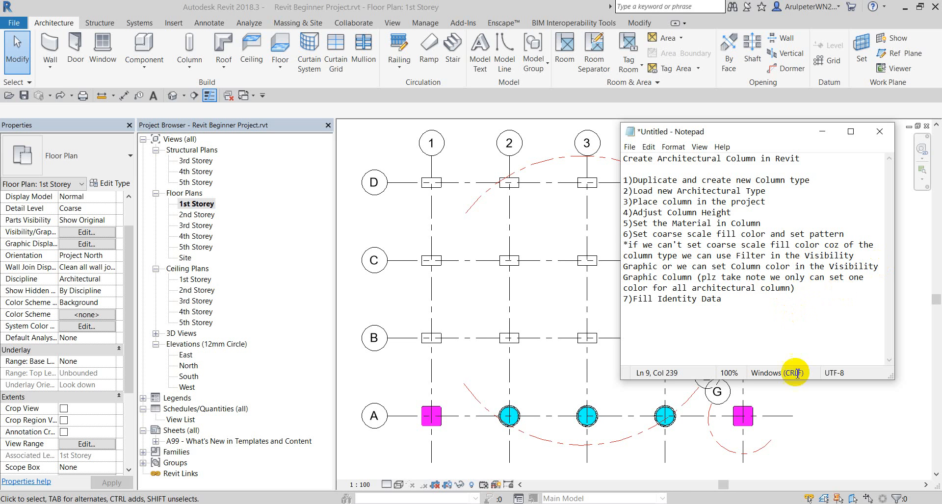
# Switch back to Revit and override the Columns category's cut line color with RGB 128-255-000 in the 1st Storey plan's visibility graphics.
pyautogui.click(643, 309)
pyautogui.click(547, 231)
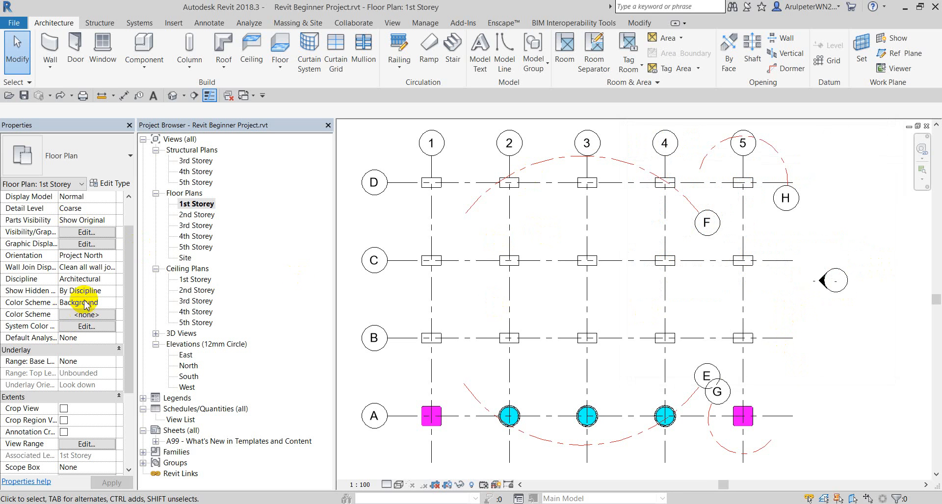
pyautogui.click(84, 233)
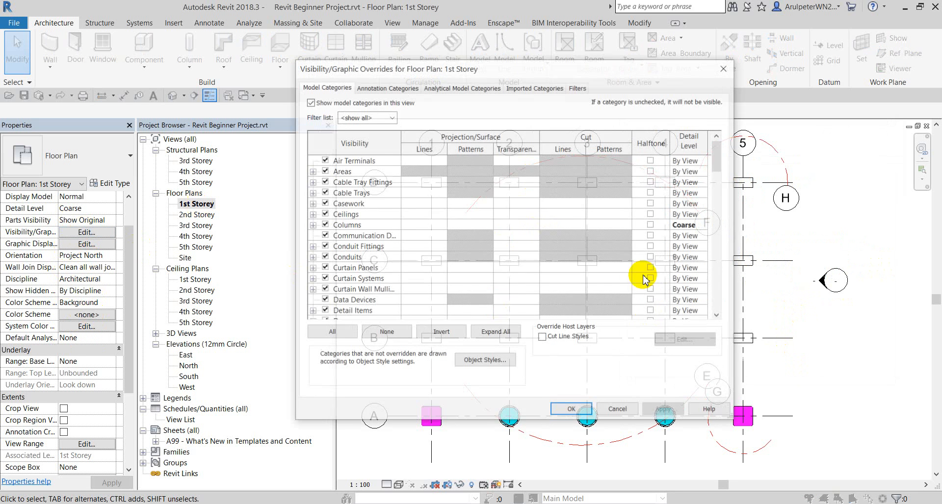
pyautogui.click(366, 268)
pyautogui.click(369, 225)
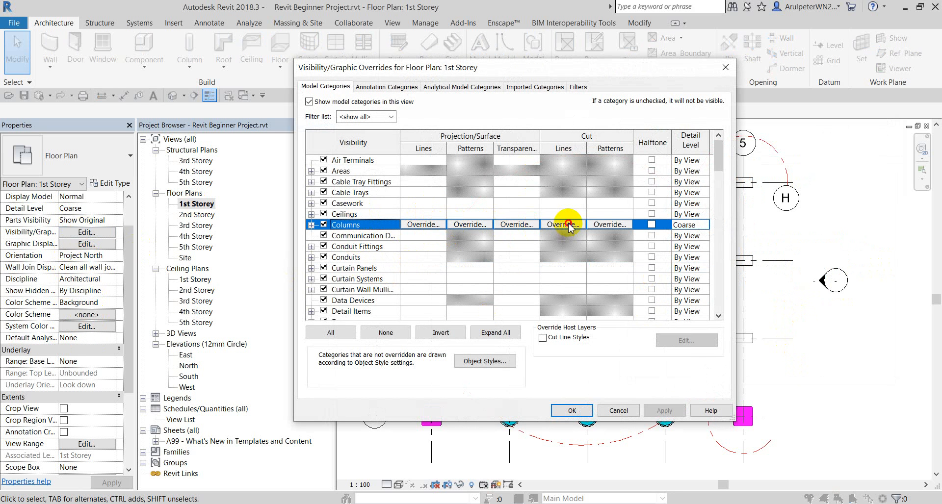
pyautogui.click(567, 225)
pyautogui.click(463, 179)
pyautogui.click(387, 189)
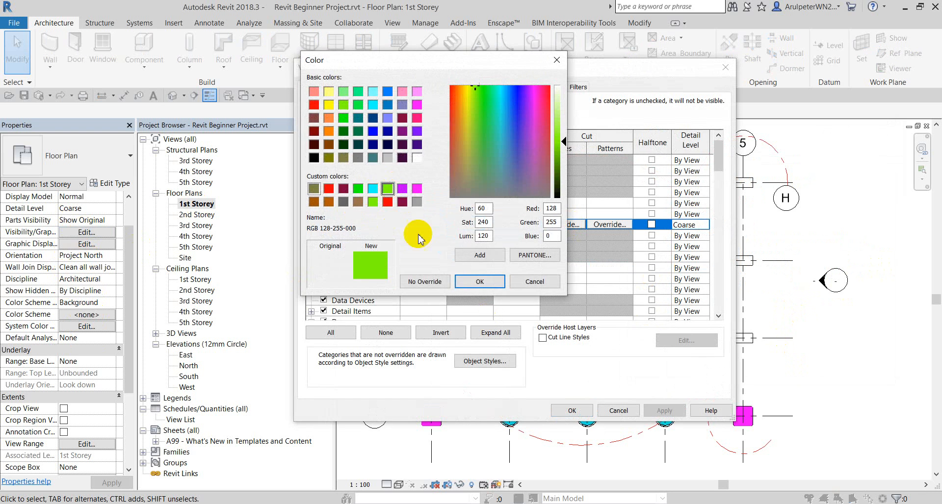
pyautogui.click(428, 279)
pyautogui.click(463, 222)
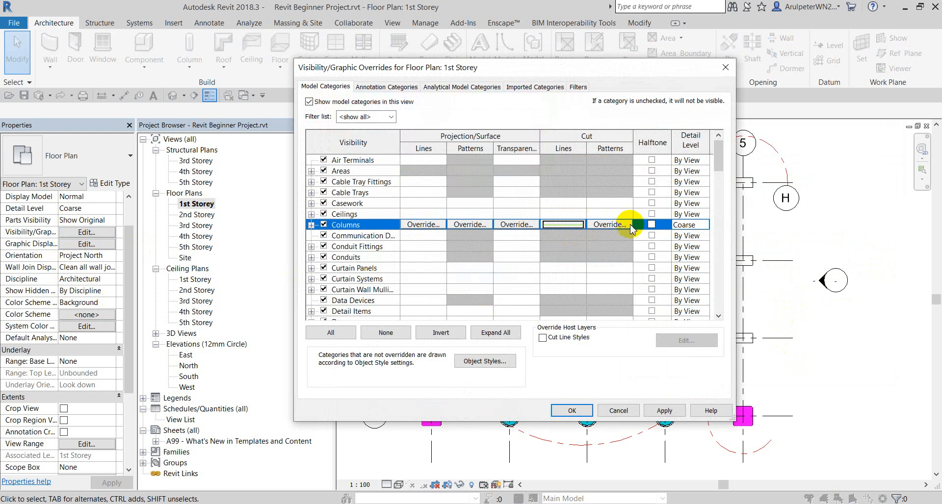
# Override the Columns category's cut pattern with a green Solid fill, and apply and accept the visibility overrides.
pyautogui.click(620, 224)
pyautogui.click(388, 245)
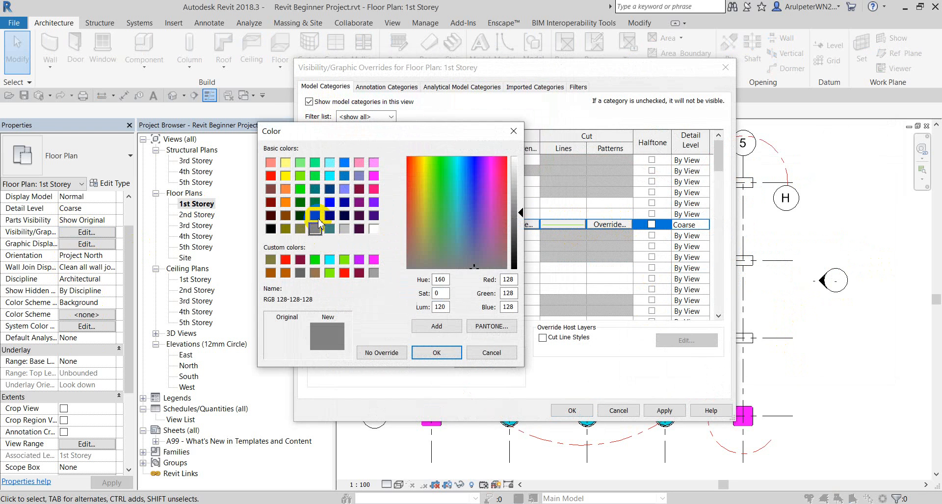
pyautogui.click(330, 259)
pyautogui.click(436, 353)
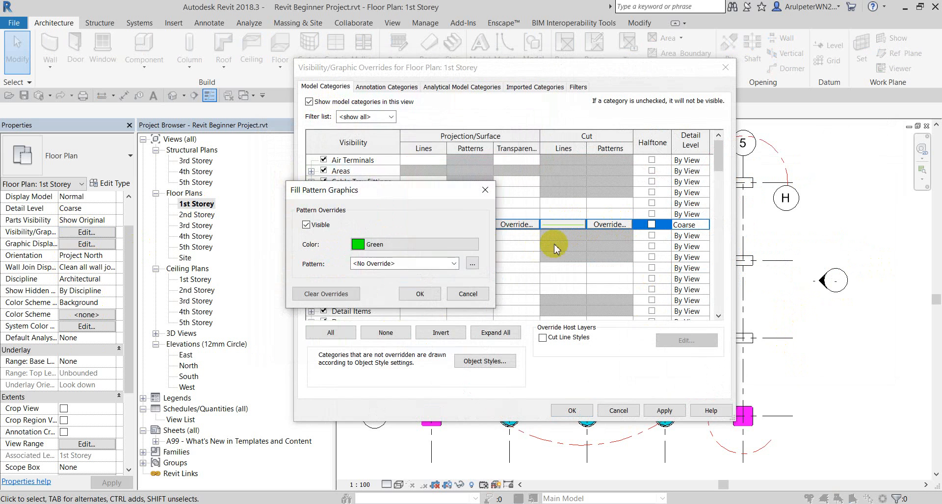
pyautogui.click(440, 262)
pyautogui.scroll(-4, 440, 262)
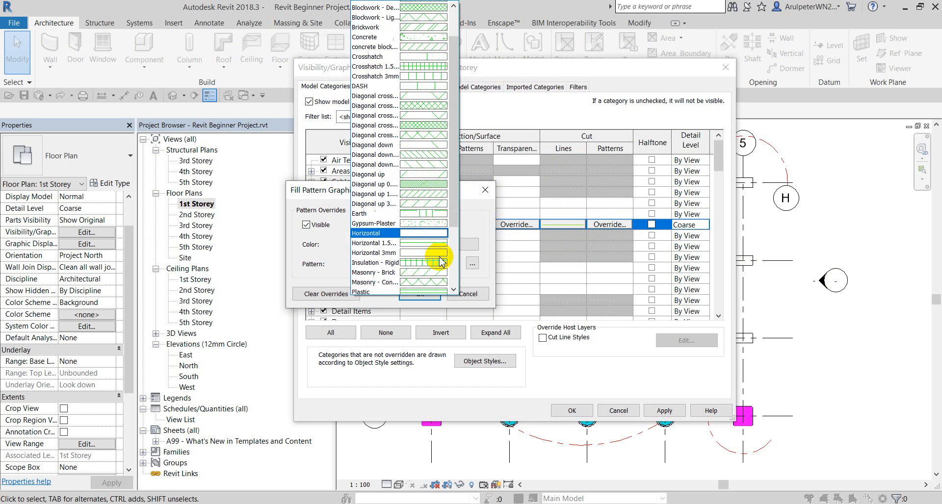
pyautogui.click(409, 233)
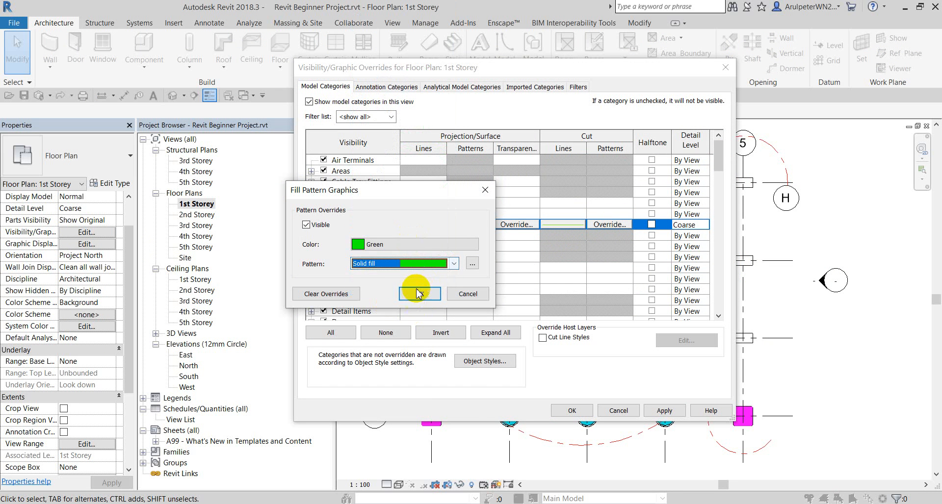
pyautogui.click(420, 295)
pyautogui.click(663, 410)
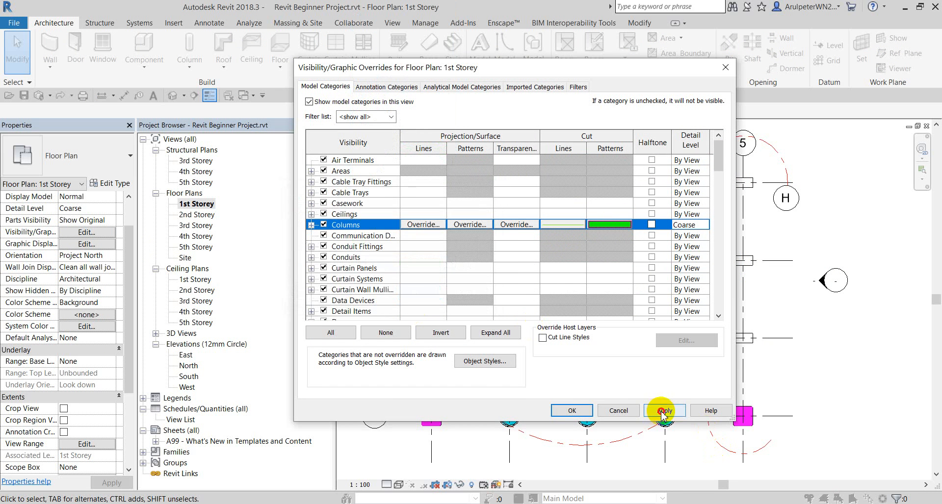
pyautogui.click(587, 411)
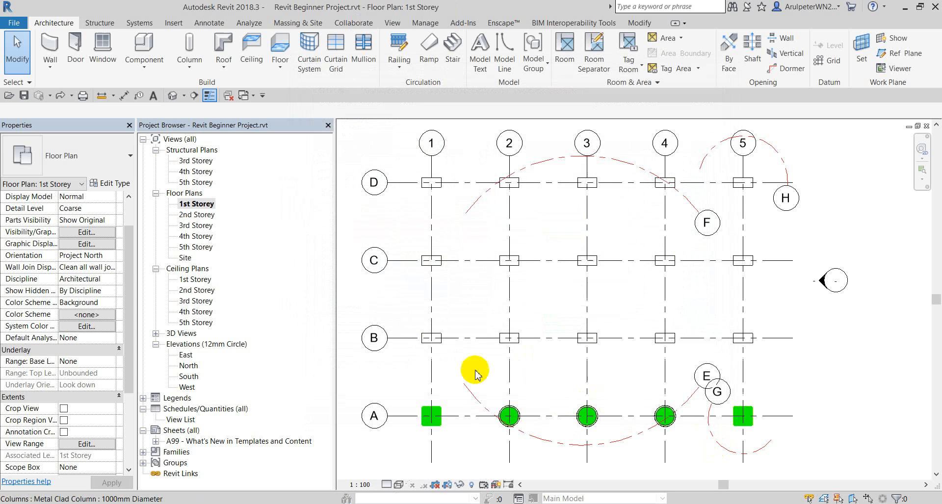
# Set the 1st Storey floor plan's visual style to Shaded and its detail level to Fine.
pyautogui.click(399, 486)
pyautogui.click(417, 433)
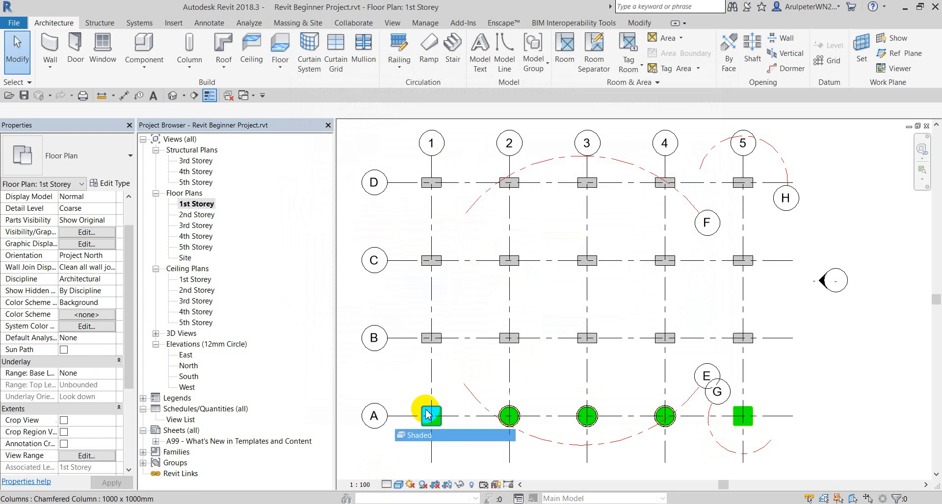
pyautogui.click(386, 485)
pyautogui.click(403, 473)
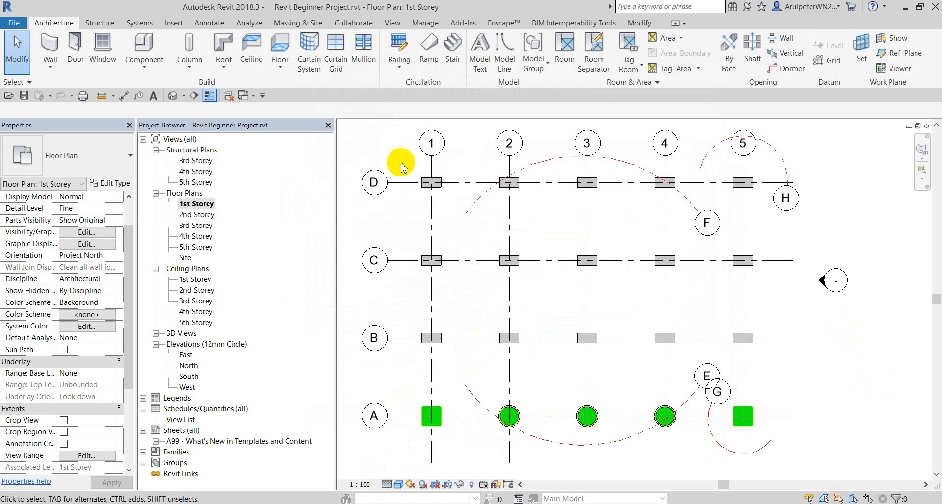
# Examine the rectangular columns on grids B to D and the note below item 6 in Notepad, and return to Revit.
pyautogui.moveTo(400, 173); pyautogui.dragTo(768, 363)
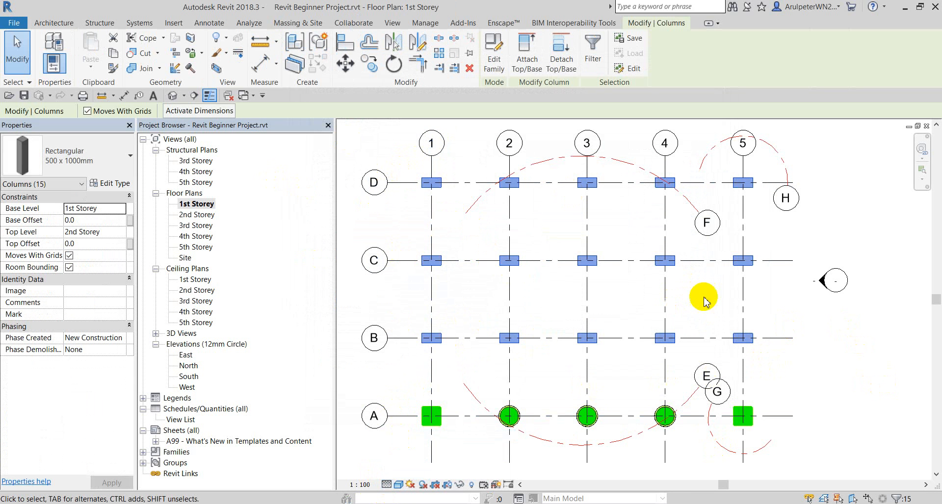
pyautogui.click(788, 308)
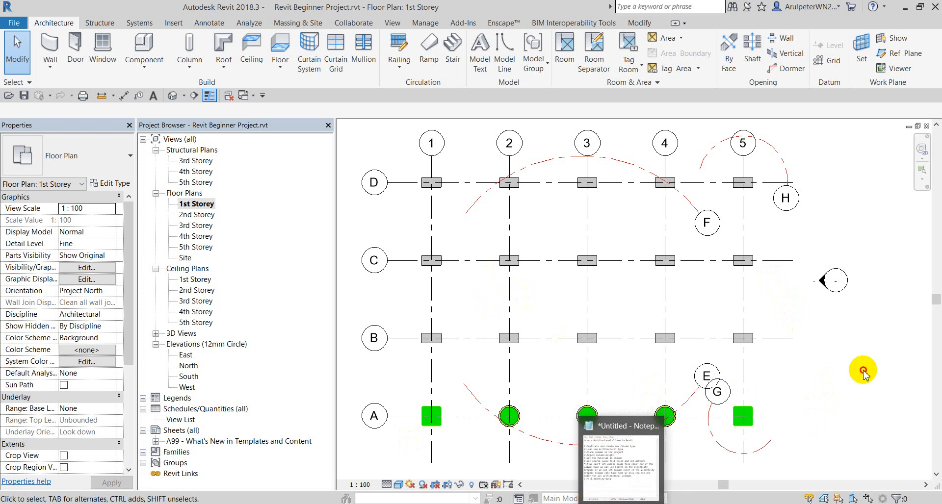
pyautogui.hotkey('alt', 'Tab')
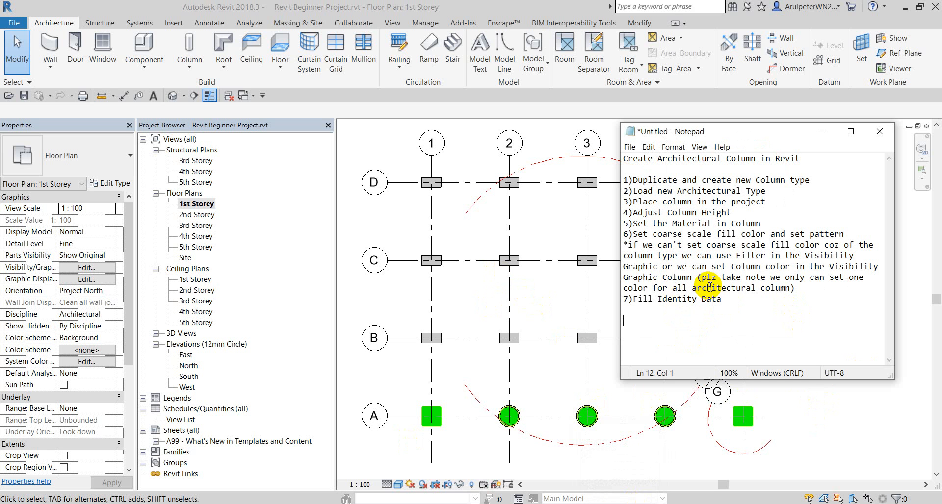
pyautogui.click(743, 309)
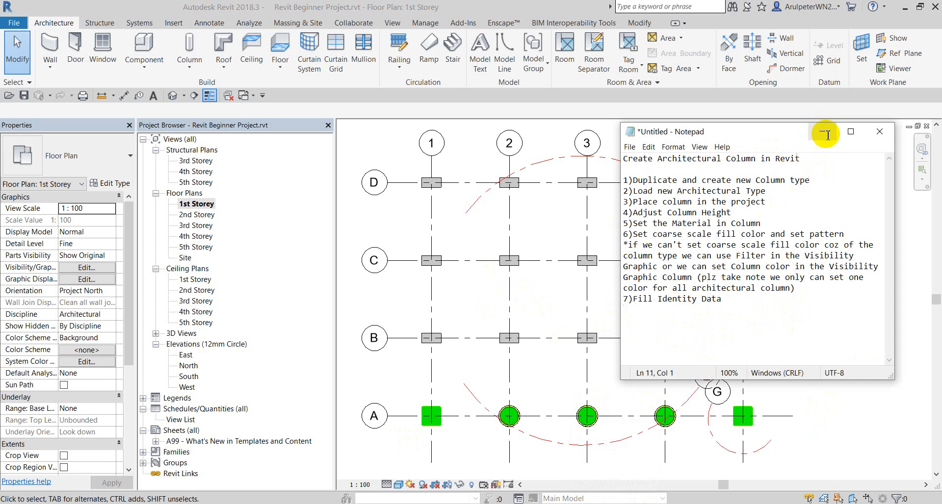
pyautogui.click(460, 204)
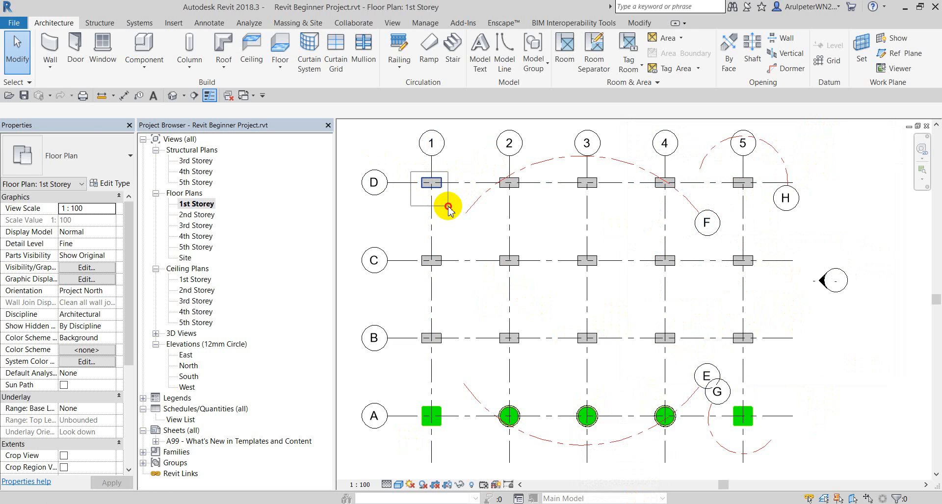
pyautogui.click(432, 183)
pyautogui.press('Escape')
pyautogui.moveTo(407, 166); pyautogui.dragTo(462, 216)
pyautogui.click(402, 210)
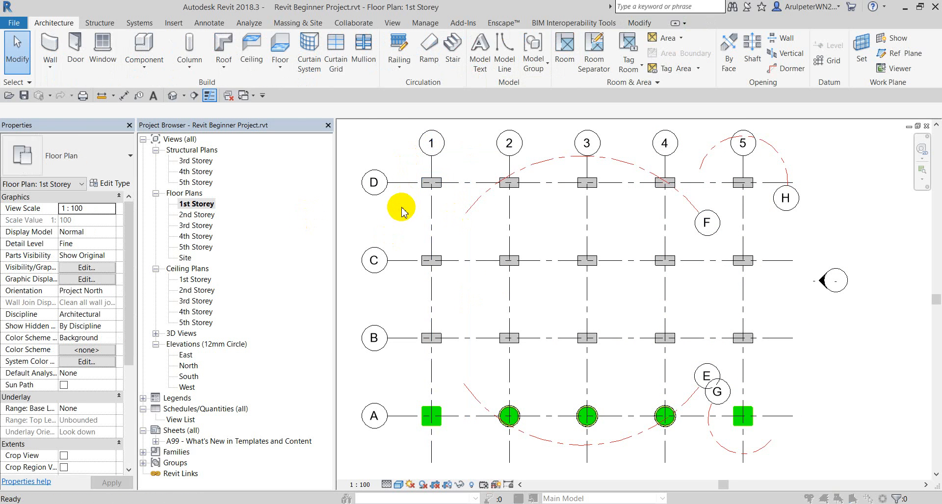
# Create a rule-based filter named "Column Color" through the 1st Storey floor plan's visibility graphics filters.
pyautogui.press('v')
pyautogui.press('g')
pyautogui.click(578, 88)
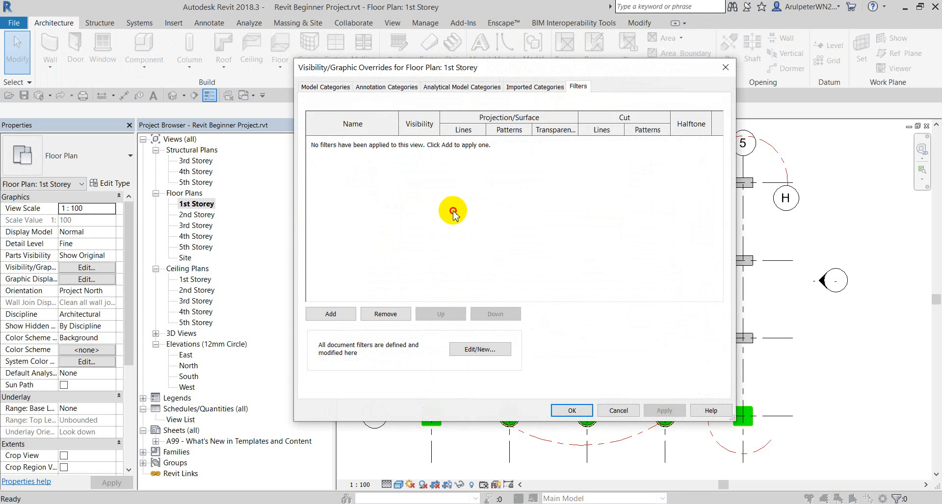
pyautogui.click(343, 317)
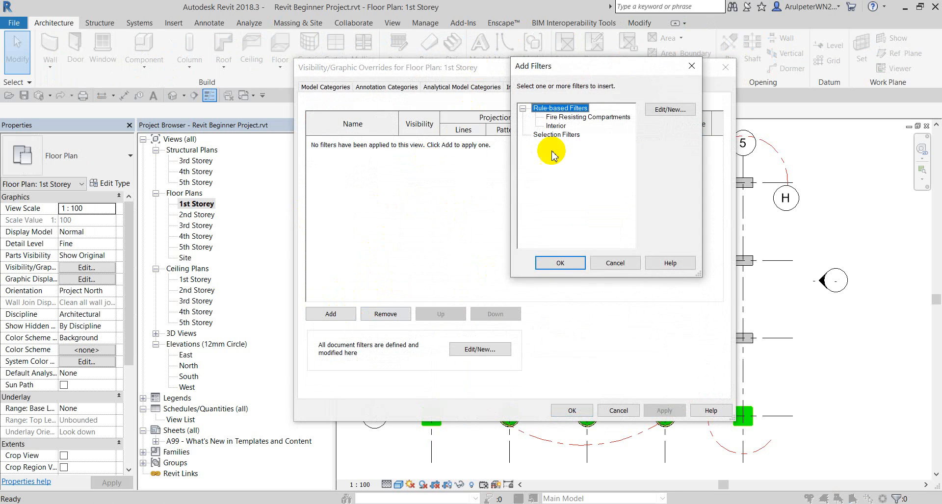
pyautogui.click(662, 109)
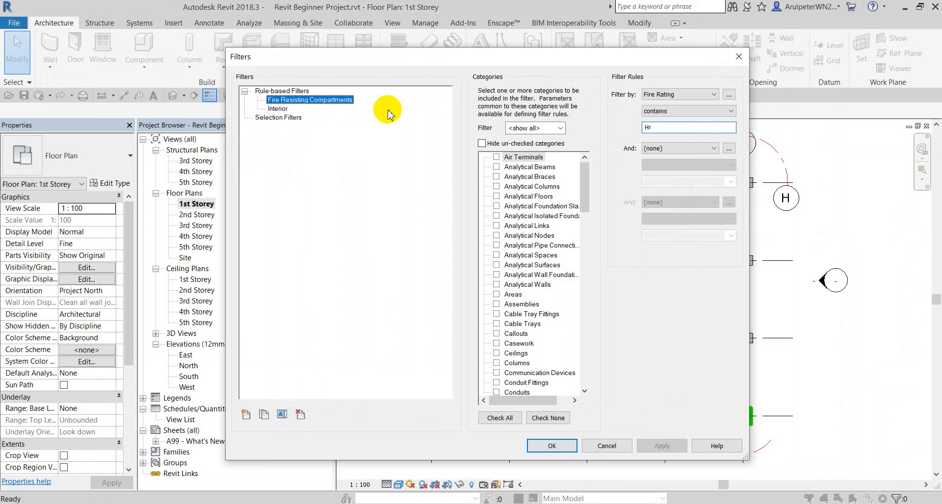
pyautogui.click(246, 415)
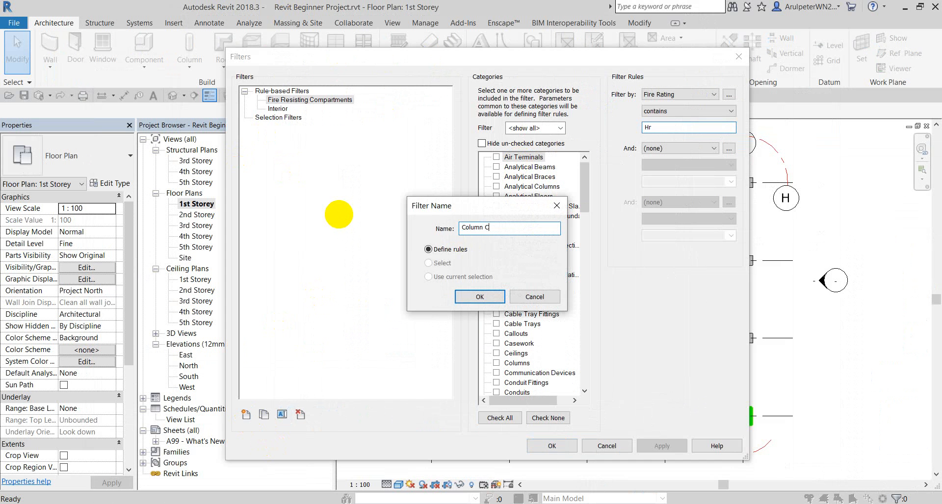
pyautogui.write('Column Color')
pyautogui.press('Return')
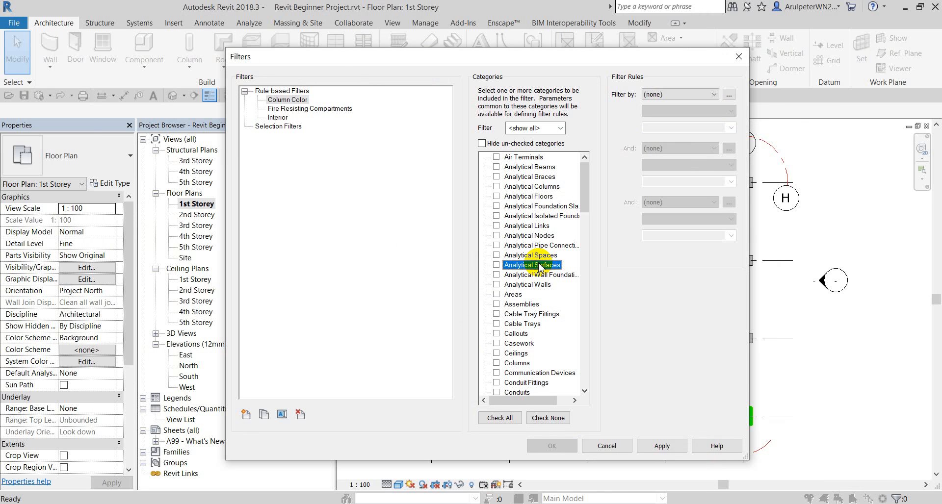
# Limit the Column Color filter to the Columns category, hide un-checked categories, and filter by Family Name.
pyautogui.click(496, 363)
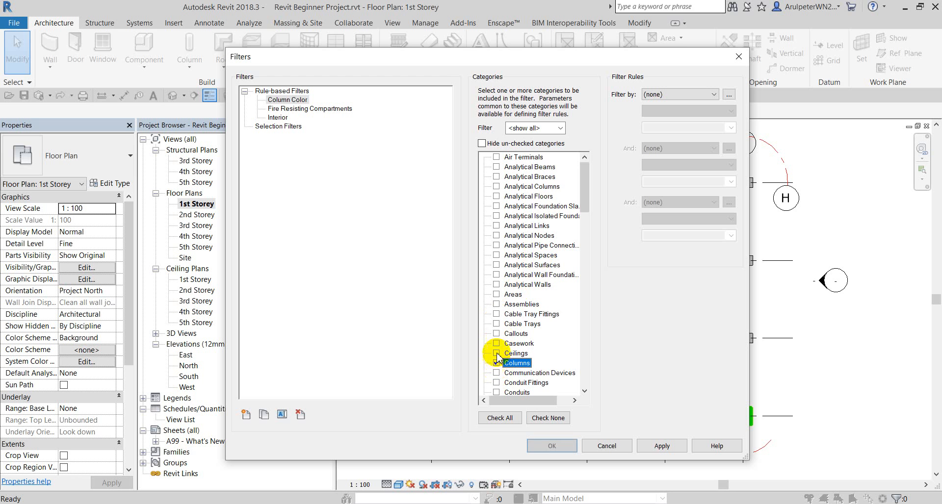
pyautogui.click(482, 145)
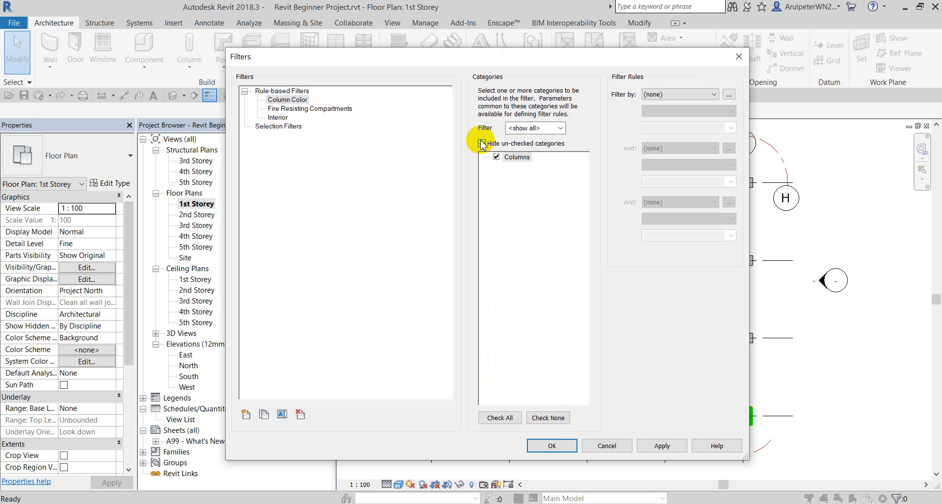
pyautogui.click(681, 94)
pyautogui.click(680, 95)
pyautogui.click(680, 95)
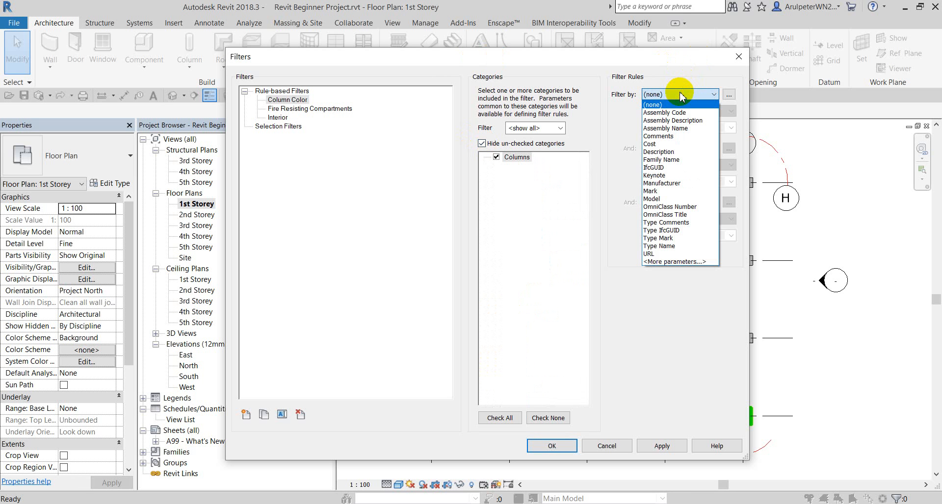
pyautogui.click(680, 95)
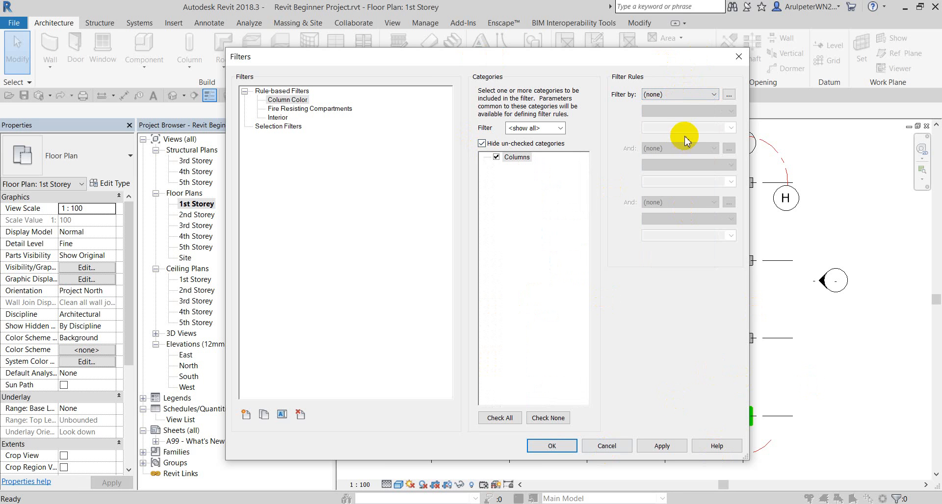
pyautogui.click(689, 96)
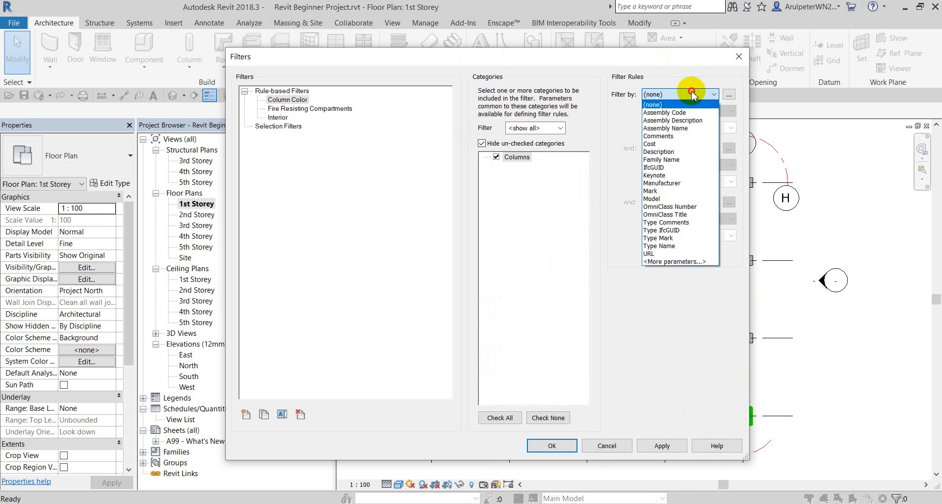
pyautogui.click(692, 92)
pyautogui.scroll(-7, 693, 96)
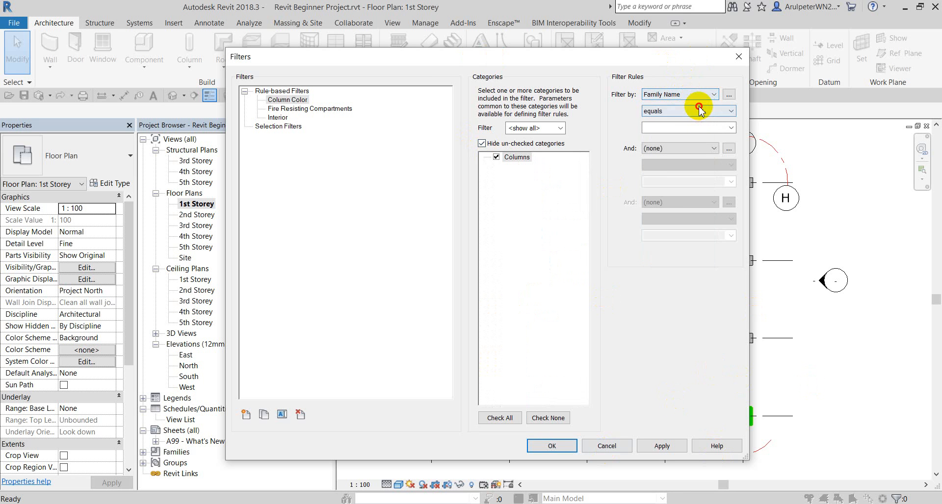
# Set the Column Color filter rule to equals Rectangular, and apply and accept the filter definition.
pyautogui.click(699, 109)
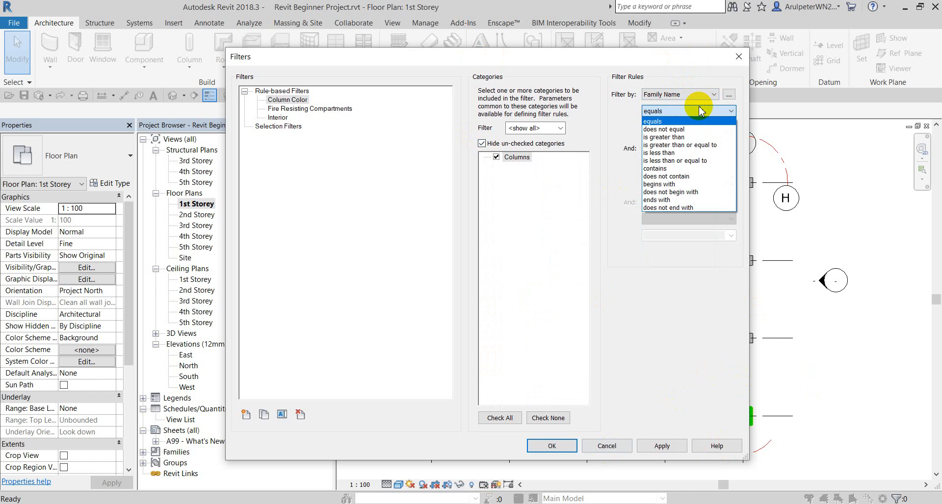
pyautogui.click(696, 121)
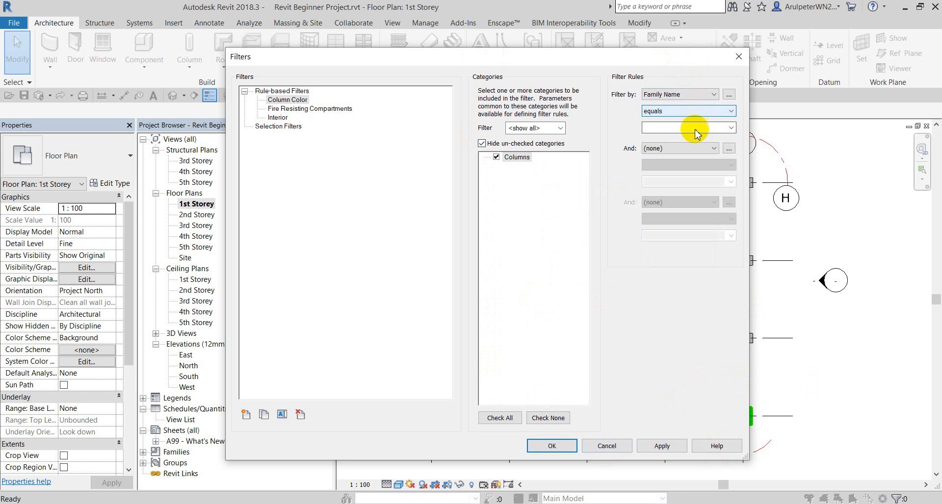
pyautogui.click(731, 129)
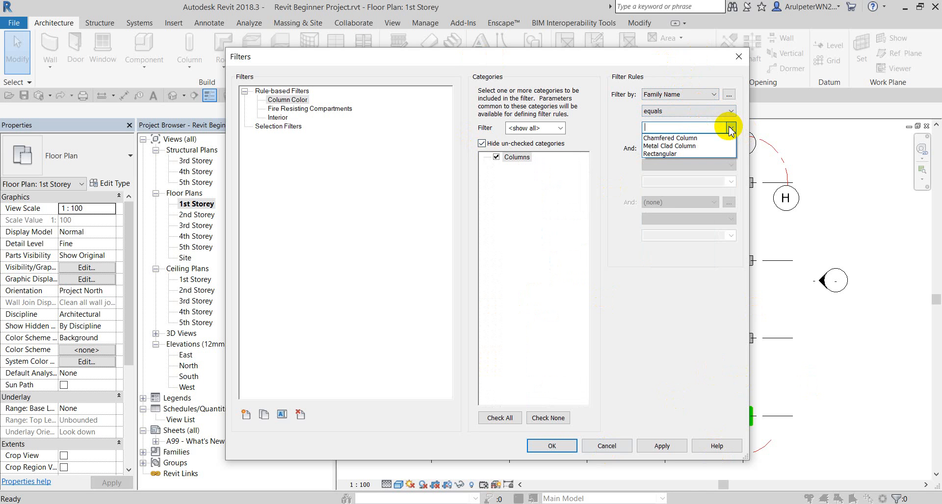
pyautogui.click(659, 154)
pyautogui.click(662, 446)
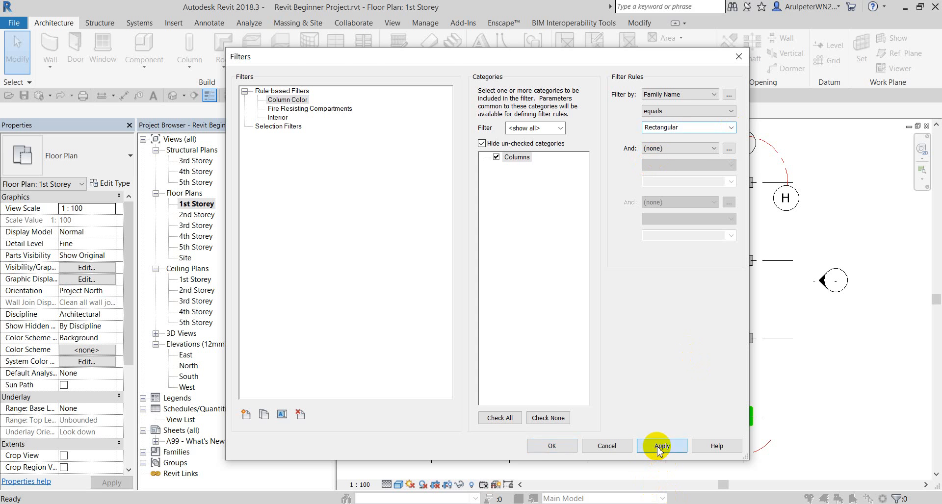
pyautogui.click(552, 446)
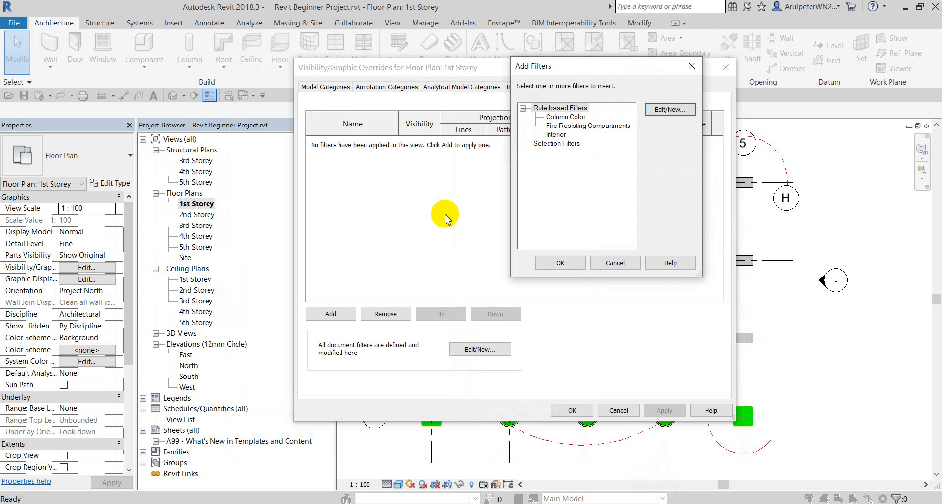
# Add the Column Color filter to the 1st Storey view and override its cut line color with RGB 128-255-000.
pyautogui.click(556, 120)
pyautogui.click(561, 265)
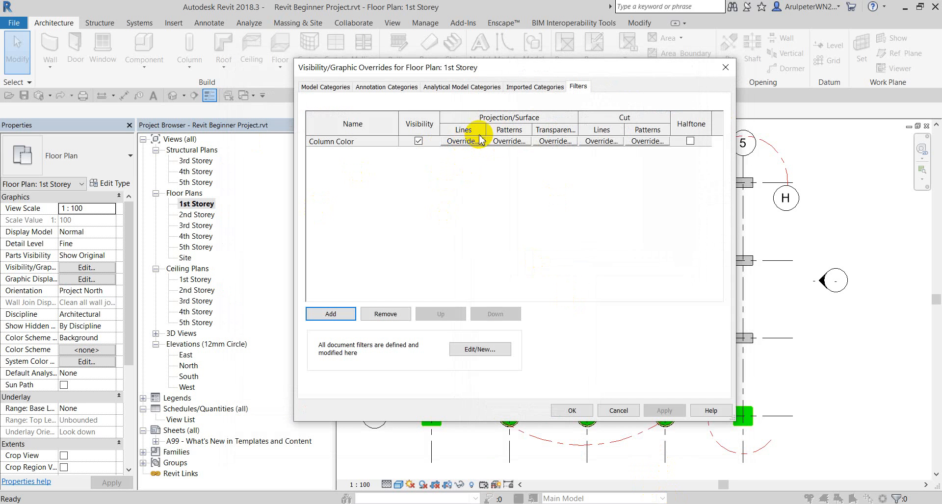
pyautogui.click(602, 142)
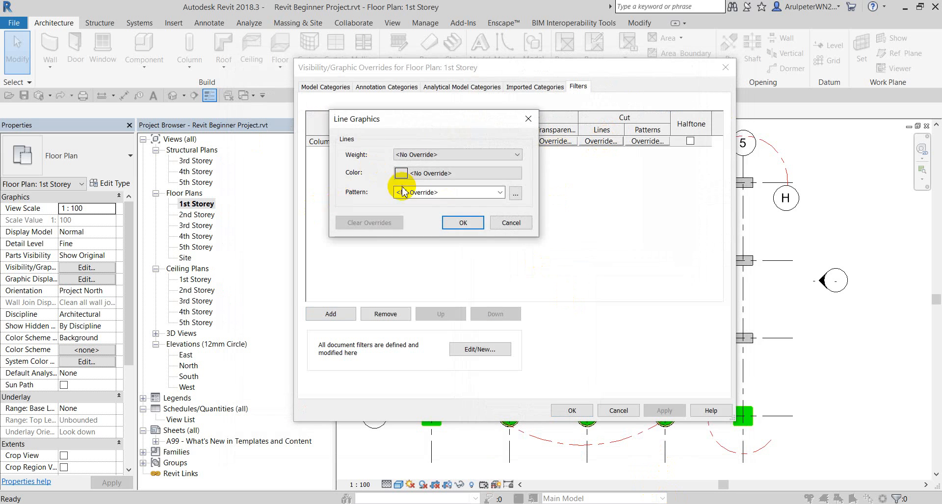
pyautogui.click(422, 169)
pyautogui.click(372, 201)
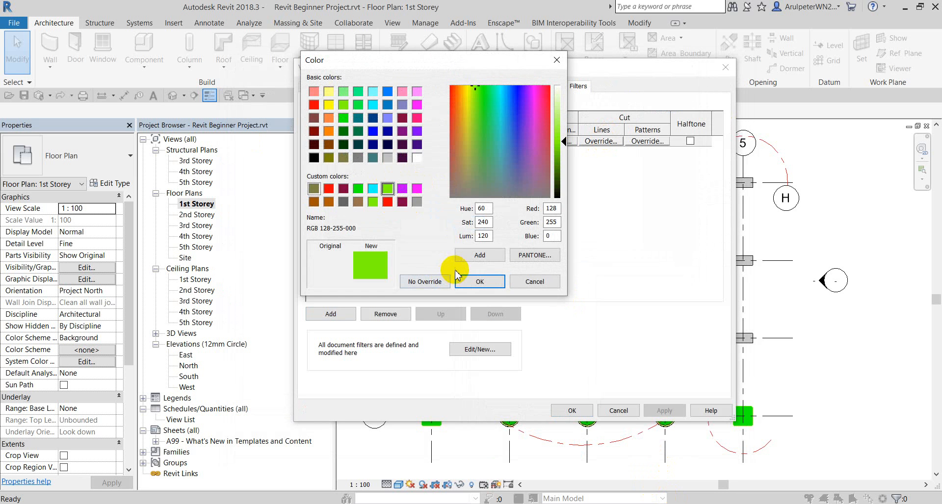
pyautogui.click(480, 282)
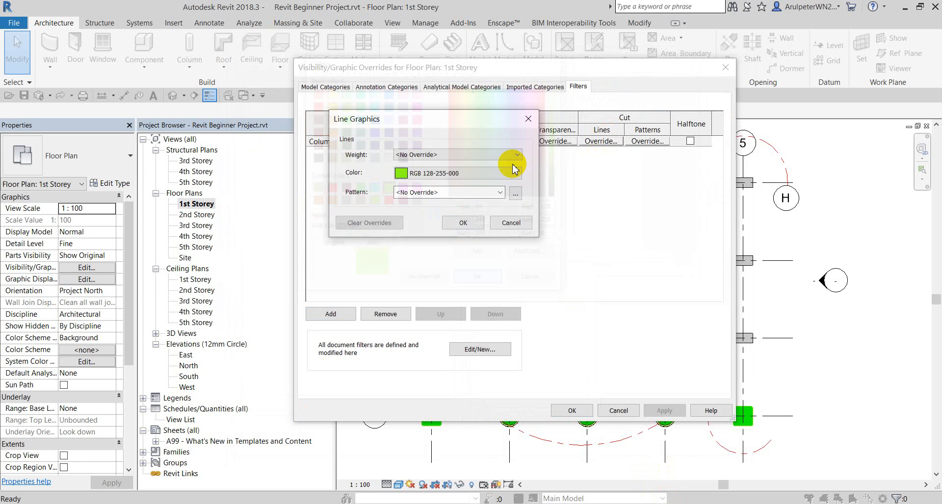
pyautogui.click(462, 223)
# Override the Column Color filter's cut pattern with a Solid fill in RGB 128-255-000.
pyautogui.click(644, 141)
pyautogui.click(410, 246)
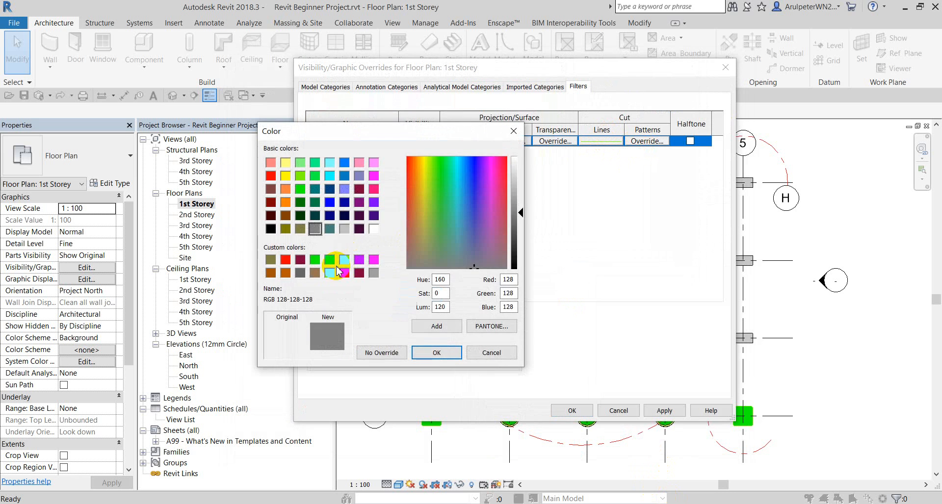
pyautogui.click(344, 259)
pyautogui.press('Return')
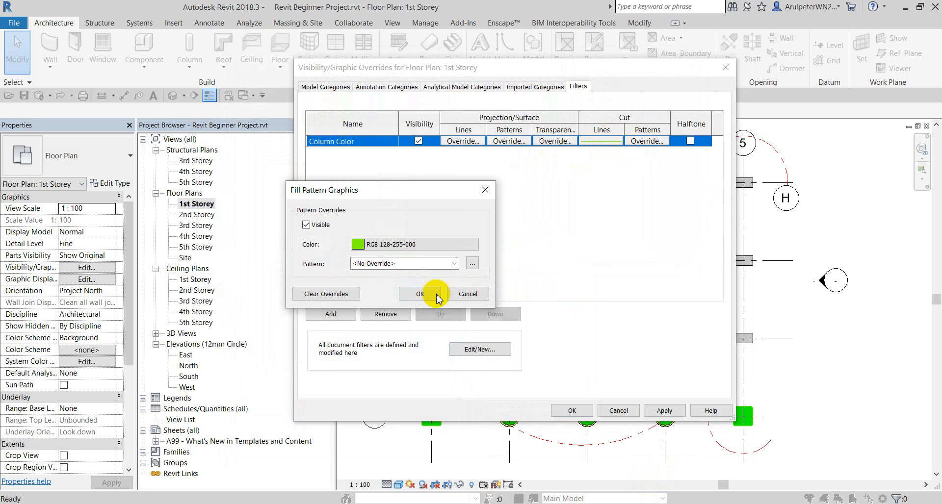
pyautogui.click(420, 264)
pyautogui.scroll(-2, 418, 268)
pyautogui.scroll(-4, 418, 255)
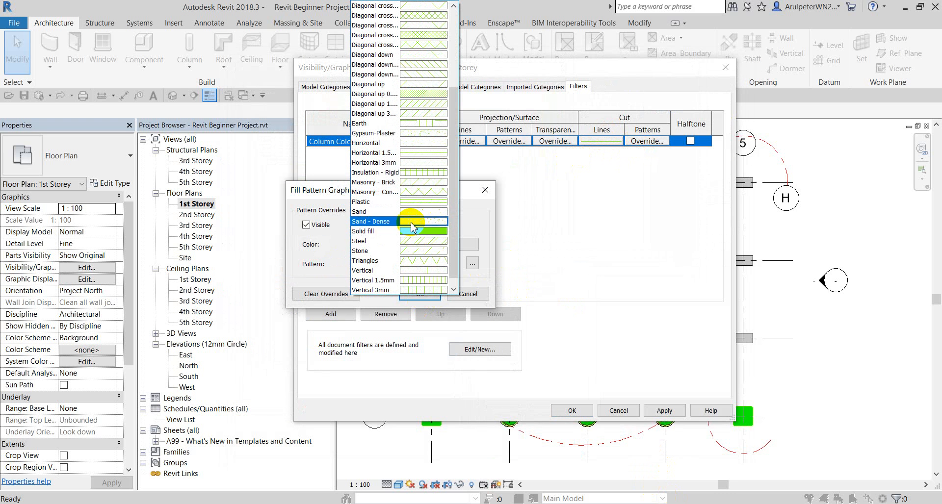
pyautogui.click(415, 236)
pyautogui.click(422, 294)
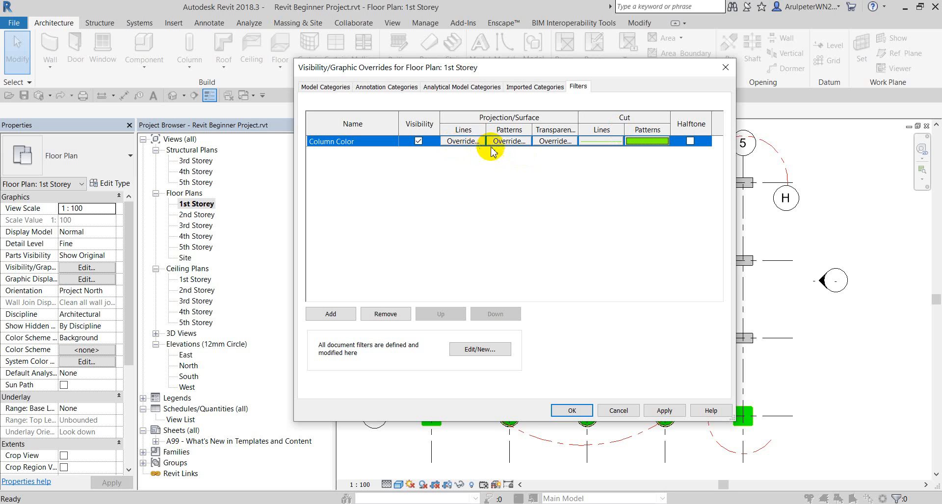
# Override the Column Color filter's projection line color with RGB 128-255-000.
pyautogui.click(463, 142)
pyautogui.click(392, 186)
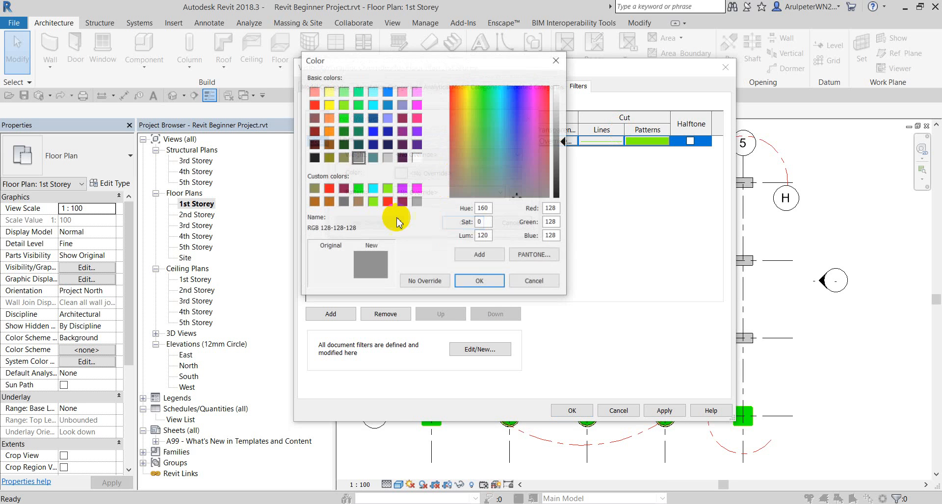
pyautogui.click(387, 189)
pyautogui.click(463, 283)
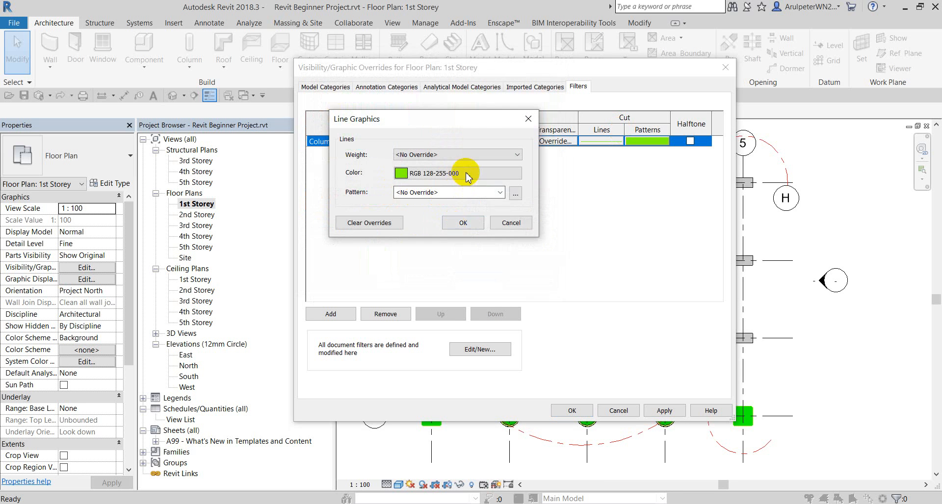
pyautogui.click(462, 224)
# Override the Column Color filter's surface pattern with a Solid fill in RGB 128-255-000, and accept the view's graphic overrides.
pyautogui.click(515, 142)
pyautogui.click(511, 141)
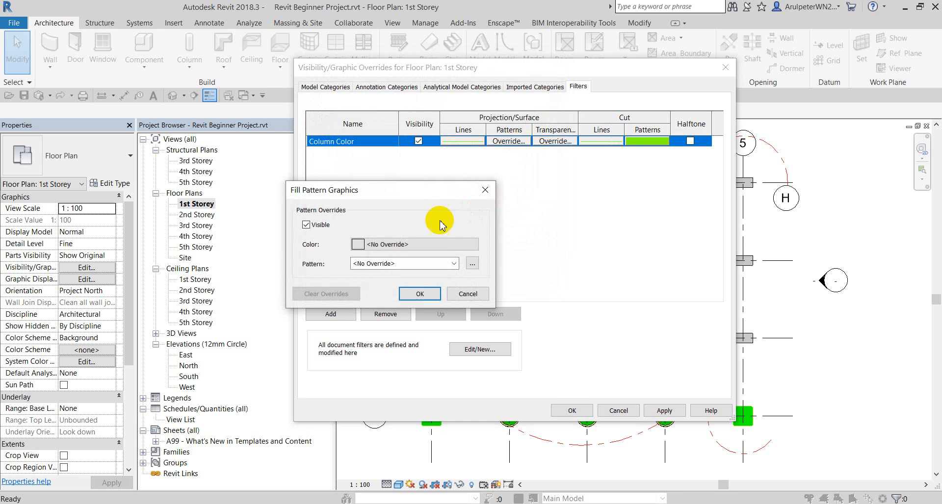
pyautogui.click(432, 247)
pyautogui.click(435, 353)
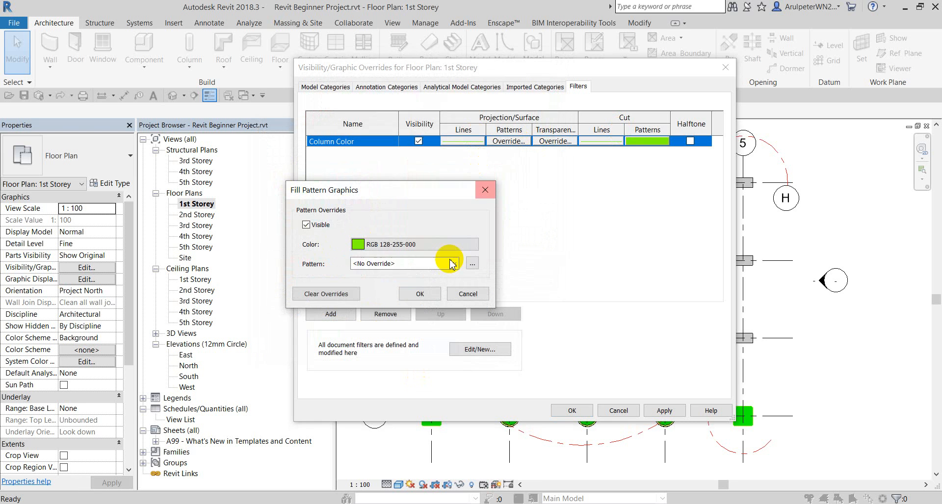
pyautogui.click(419, 264)
pyautogui.scroll(-2, 422, 267)
pyautogui.scroll(-3, 419, 265)
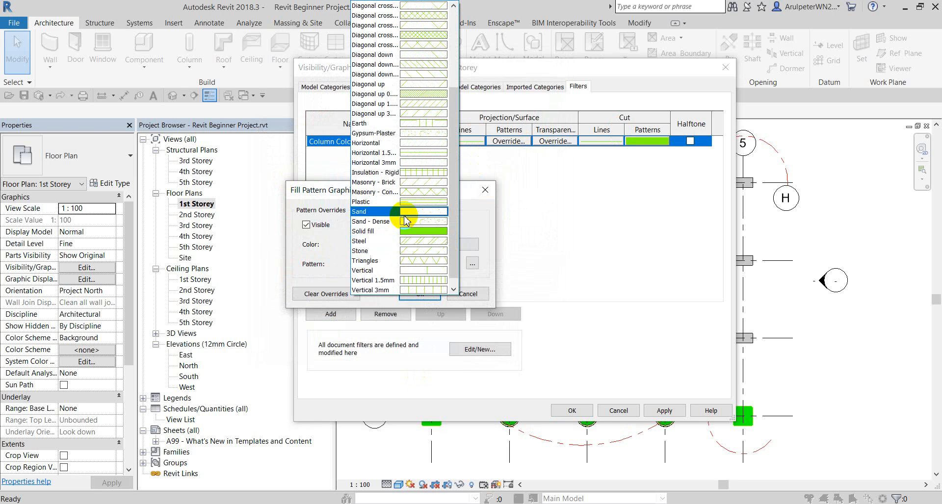
pyautogui.click(421, 211)
pyautogui.click(427, 263)
pyautogui.click(427, 211)
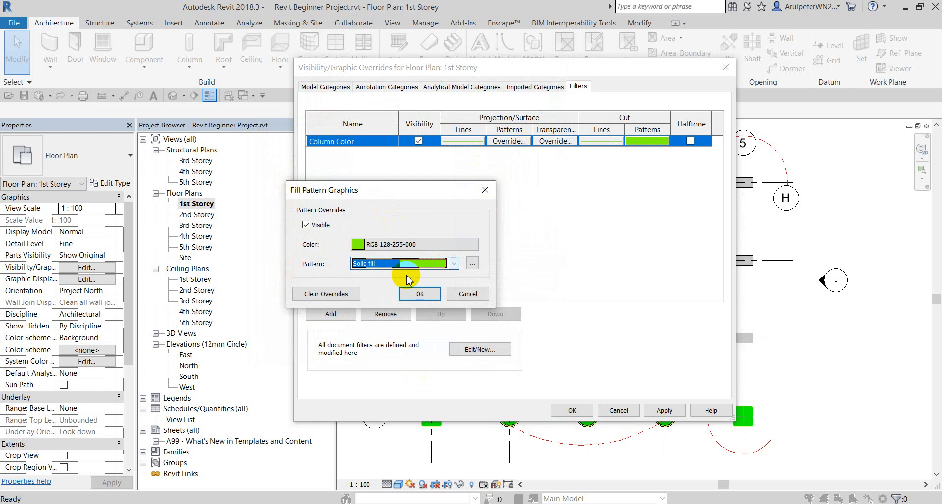
pyautogui.click(420, 294)
pyautogui.click(565, 411)
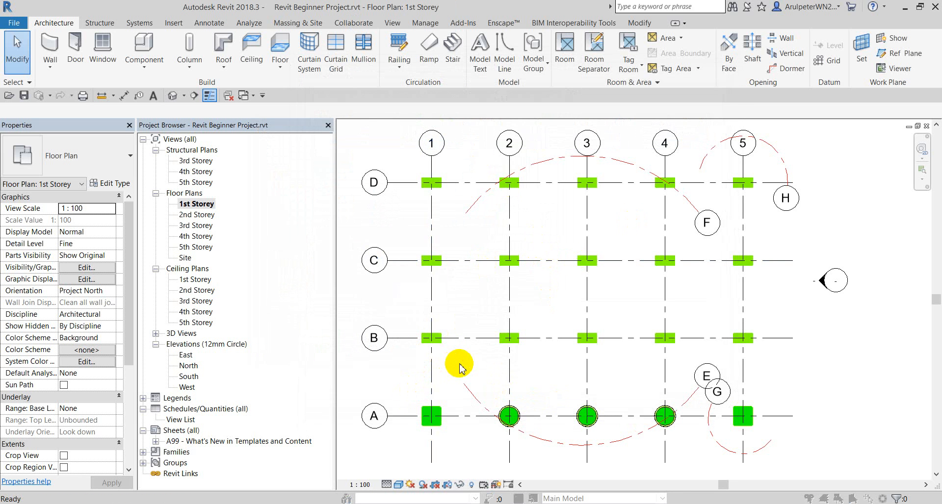
# Clear the Columns category's cut line and cut pattern overrides in the 1st Storey floor plan and accept the changes.
pyautogui.press('v')
pyautogui.press('g')
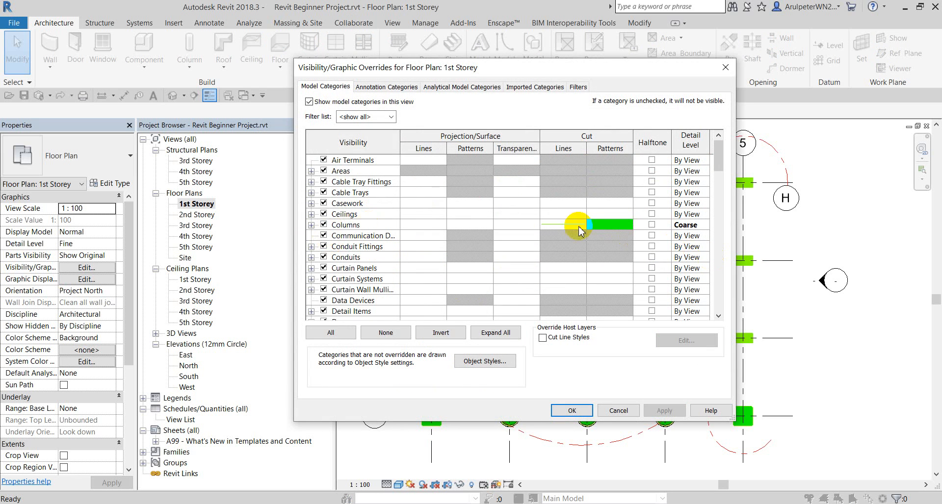
pyautogui.click(564, 225)
pyautogui.click(564, 225)
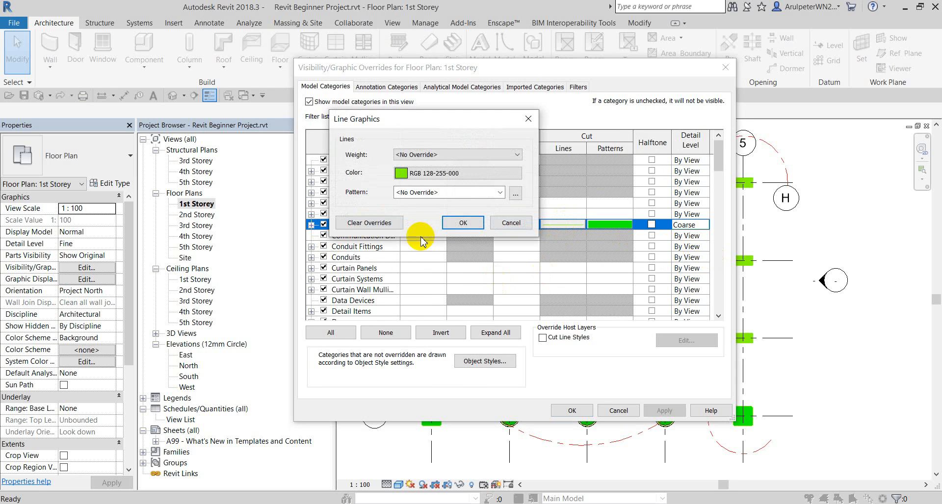
pyautogui.click(432, 176)
pyautogui.click(592, 226)
pyautogui.click(592, 227)
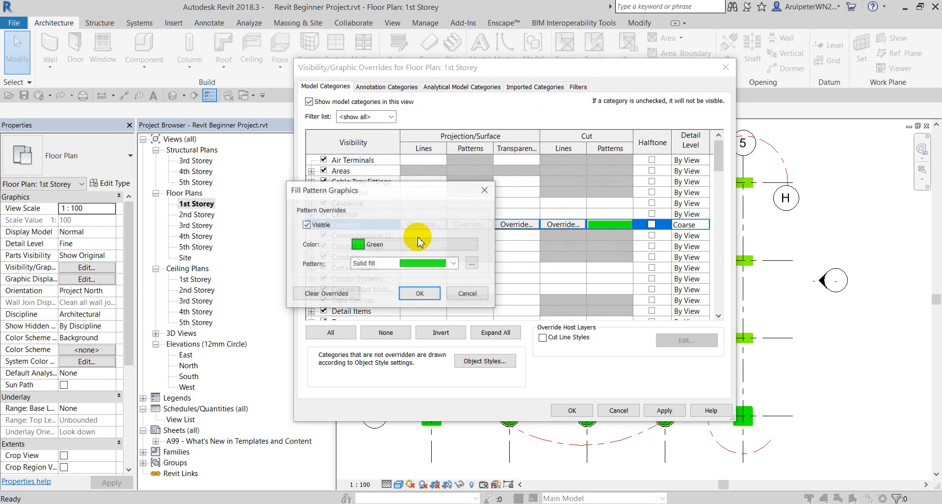
pyautogui.click(265, 294)
pyautogui.click(421, 295)
pyautogui.click(572, 410)
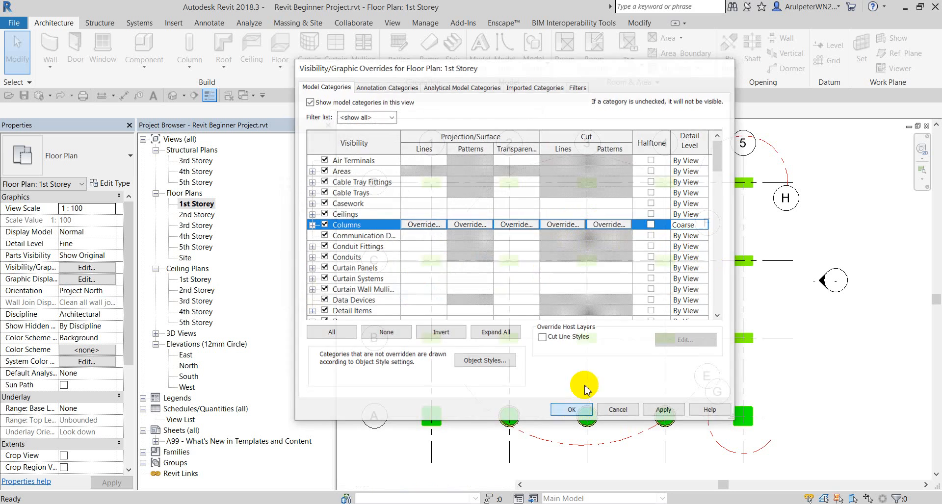
# Set the Coarse Scale Fill Color of the 500 x 1000mm Rectangular column type to Magenta, using the column at grid D-1.
pyautogui.moveTo(413, 169); pyautogui.dragTo(763, 362)
pyautogui.click(814, 378)
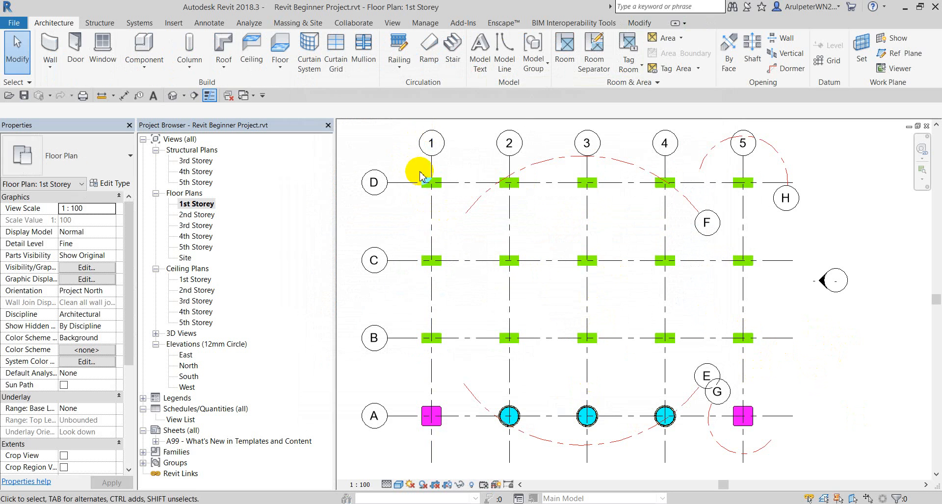
pyautogui.click(428, 184)
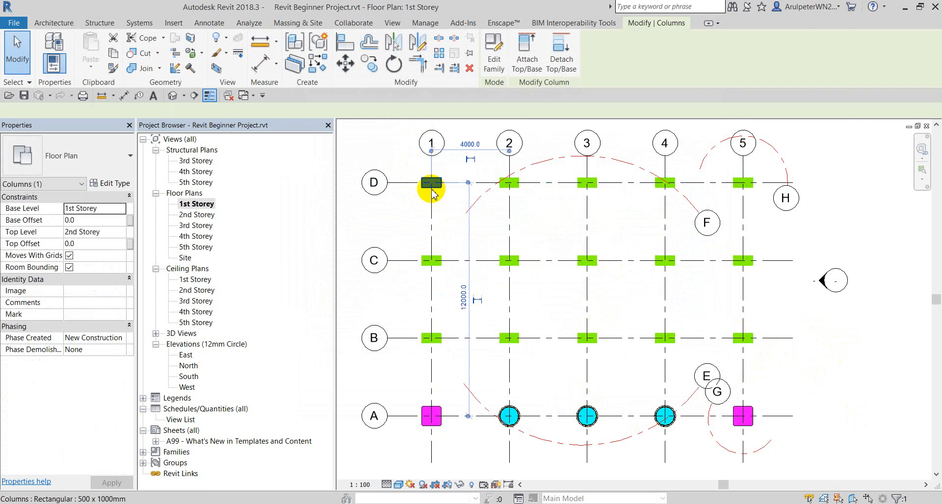
pyautogui.click(106, 183)
pyautogui.moveTo(660, 63); pyautogui.dragTo(329, 53)
pyautogui.click(483, 171)
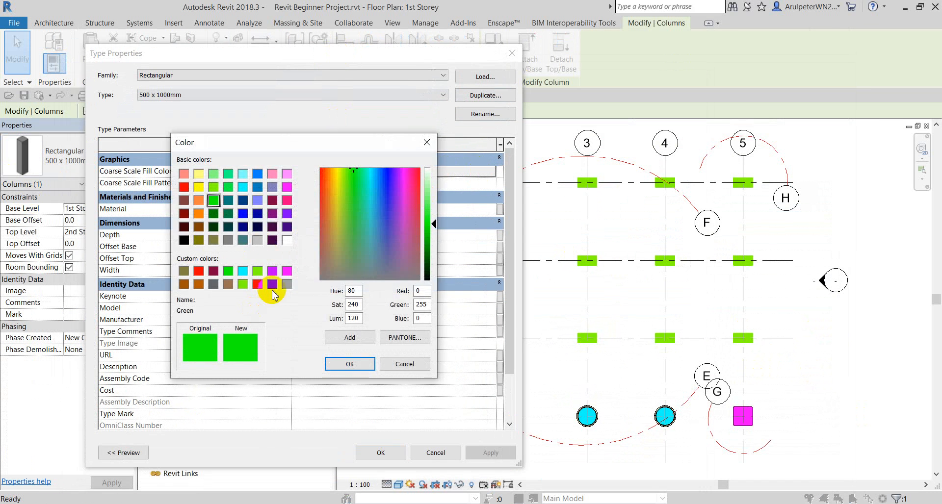
pyautogui.click(287, 274)
pyautogui.click(350, 364)
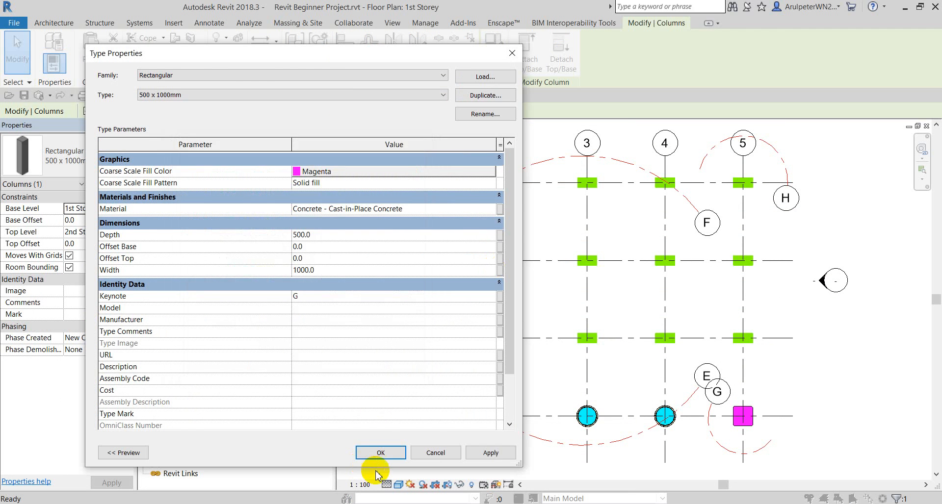
pyautogui.click(373, 452)
pyautogui.click(621, 213)
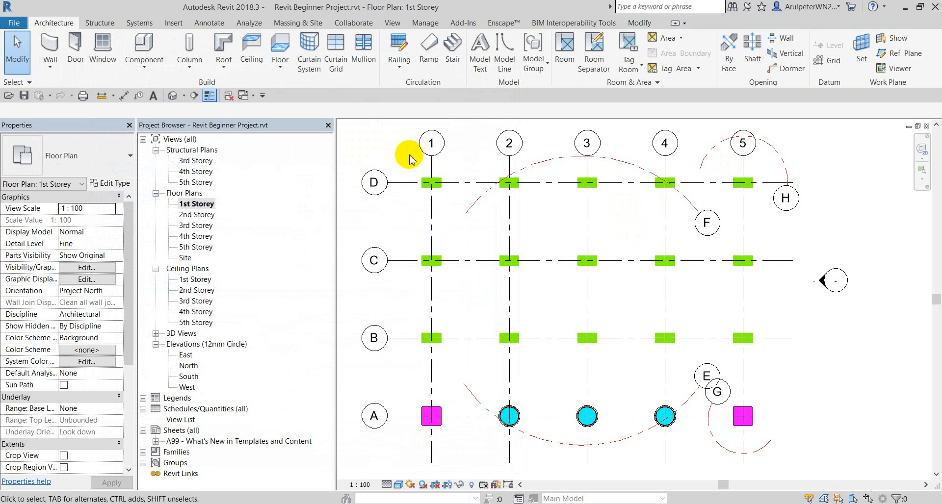
# Review the Column Color filter's projection and cut overrides in the 1st Storey floor plan's Visibility/Graphic settings.
pyautogui.moveTo(410, 159); pyautogui.dragTo(773, 371)
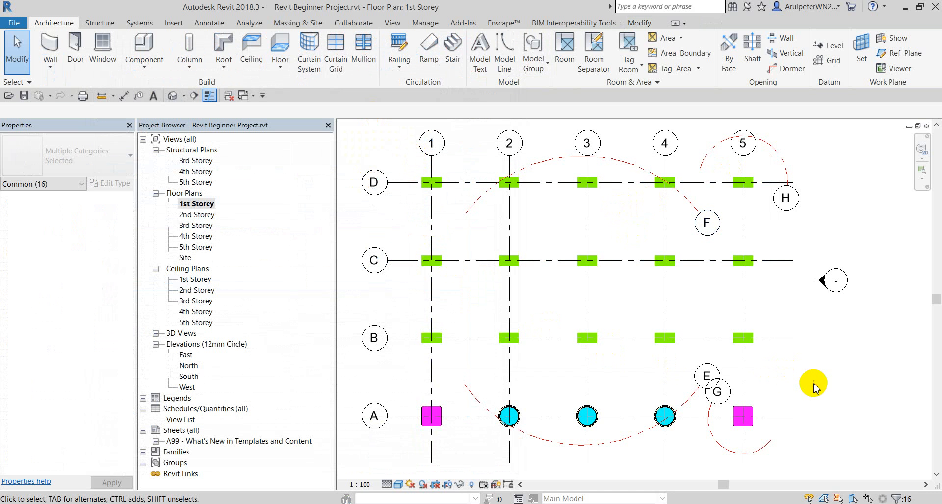
pyautogui.click(813, 387)
pyautogui.press('v')
pyautogui.press('v')
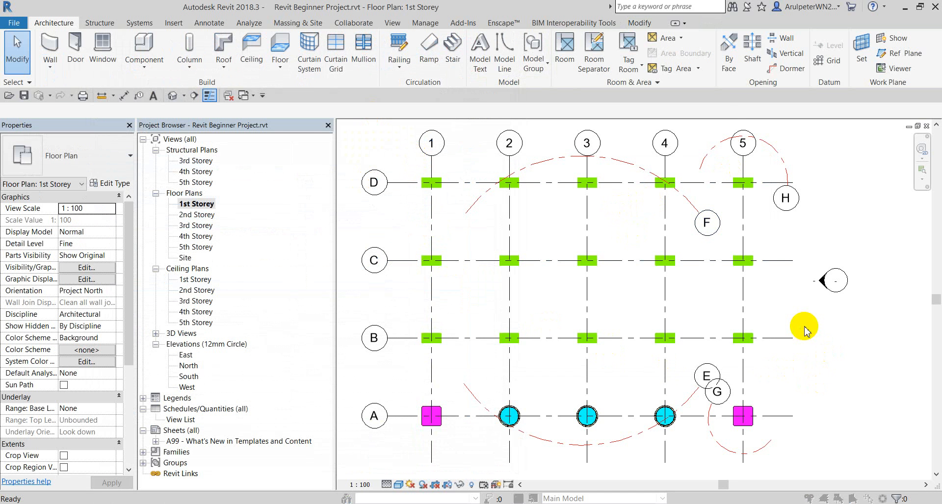
pyautogui.click(578, 86)
pyautogui.moveTo(610, 71); pyautogui.dragTo(395, 59)
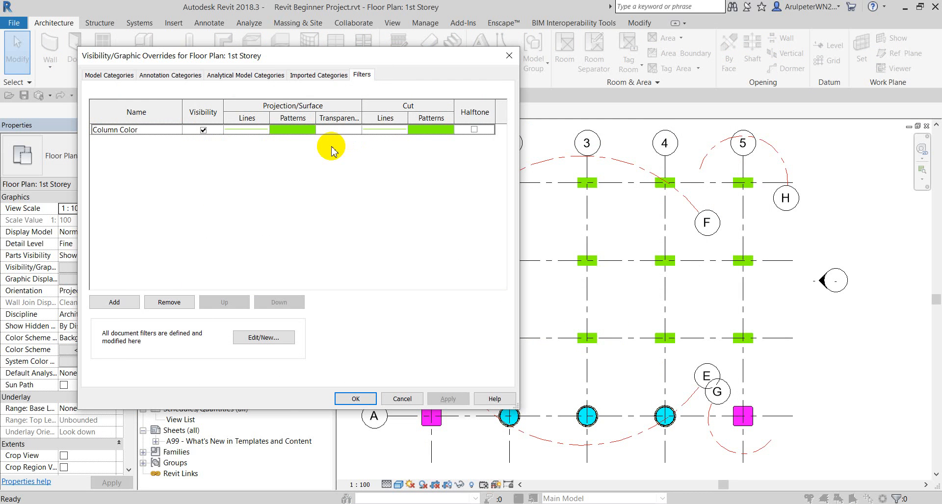
pyautogui.click(355, 399)
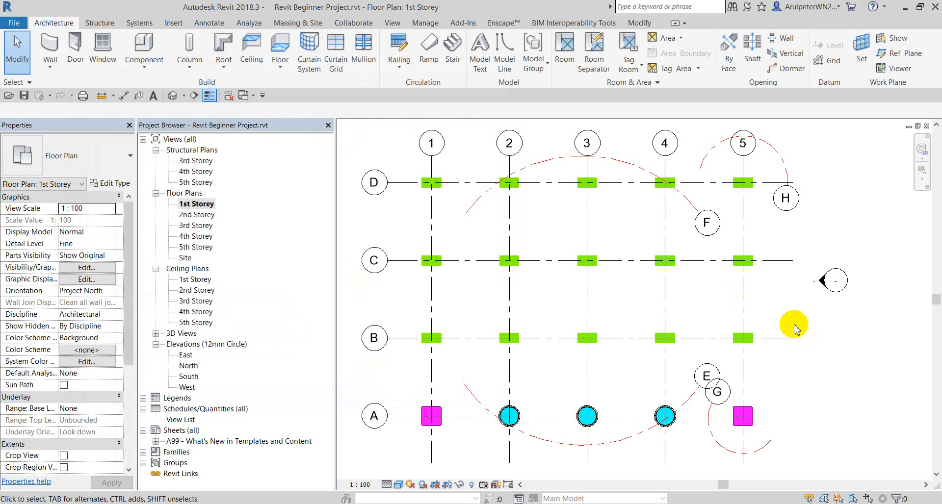
# Fill in the 500 x 1000mm Rectangular column type's identity data with description "Cast in place column" and type mark CH1, using the column at D-1.
pyautogui.moveTo(400, 166); pyautogui.dragTo(460, 229)
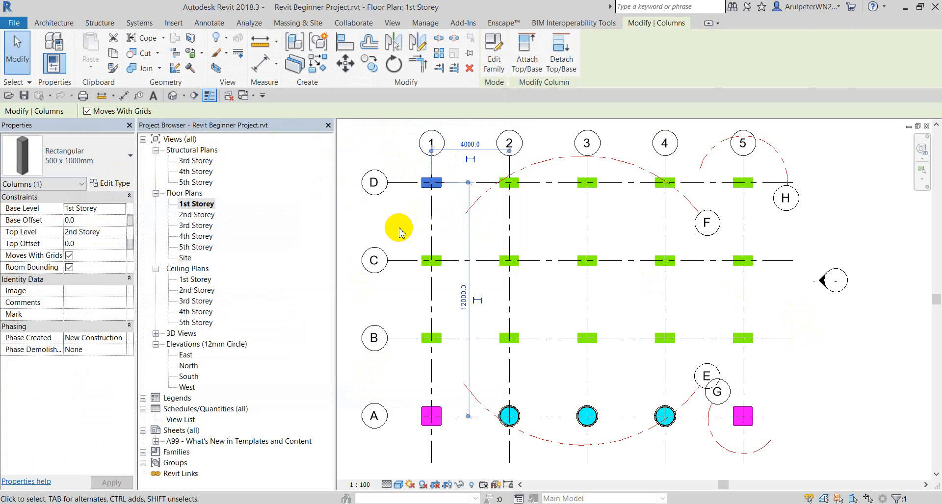
pyautogui.click(116, 184)
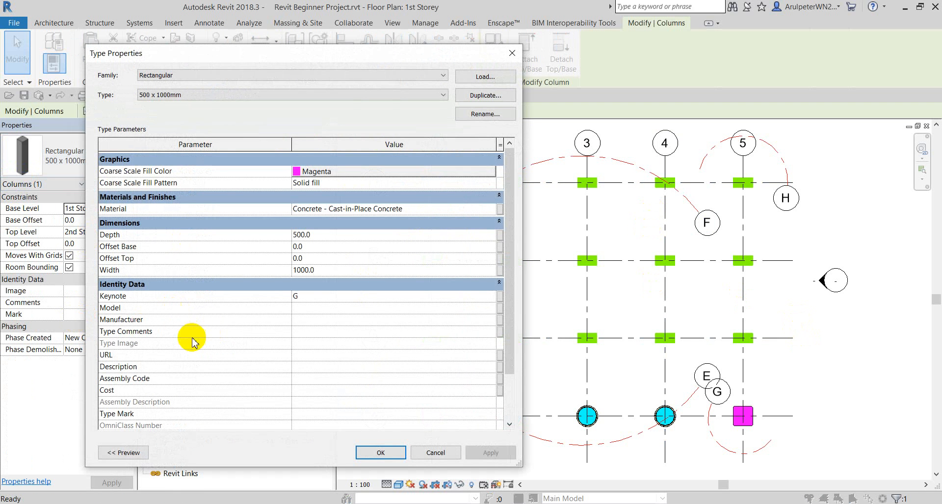
pyautogui.scroll(-1, 188, 314)
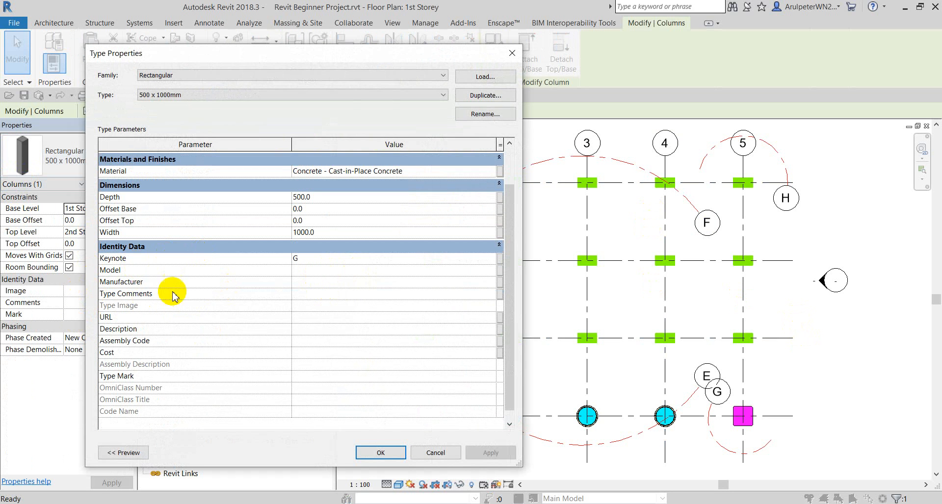
pyautogui.click(314, 328)
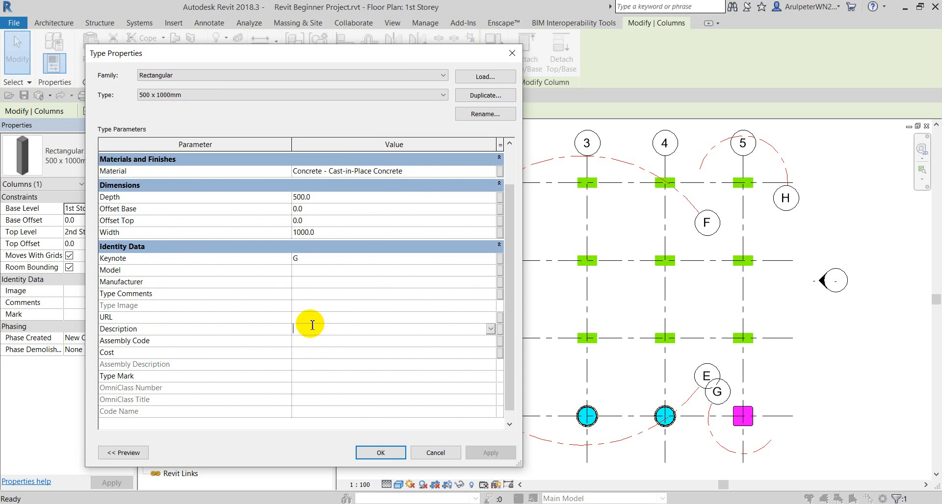
pyautogui.write('Cast in place column')
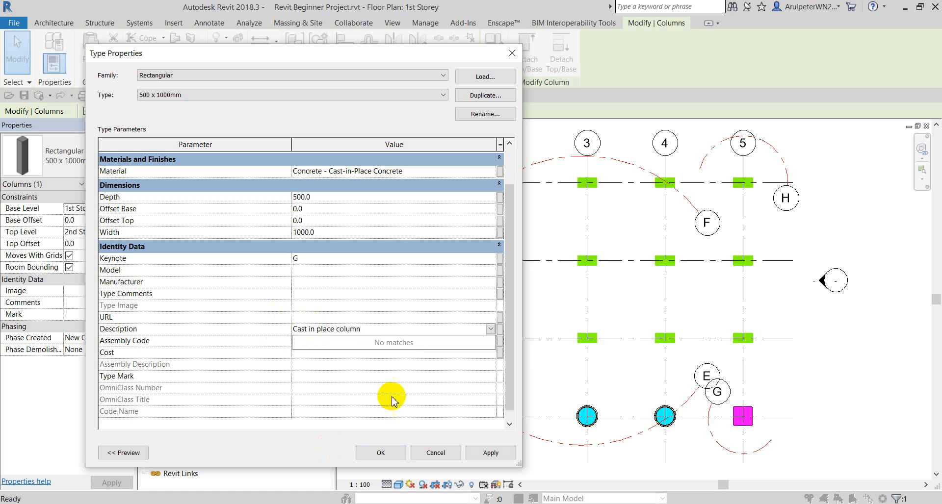
pyautogui.click(312, 354)
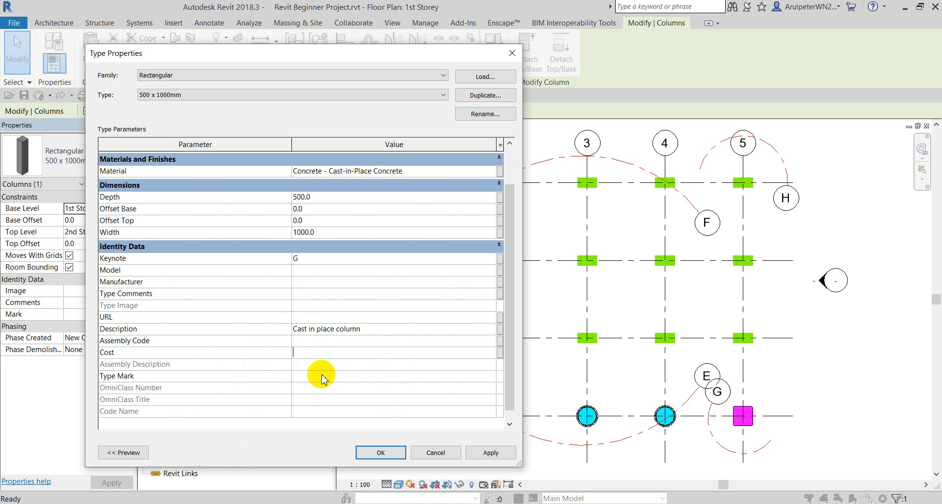
pyautogui.click(315, 376)
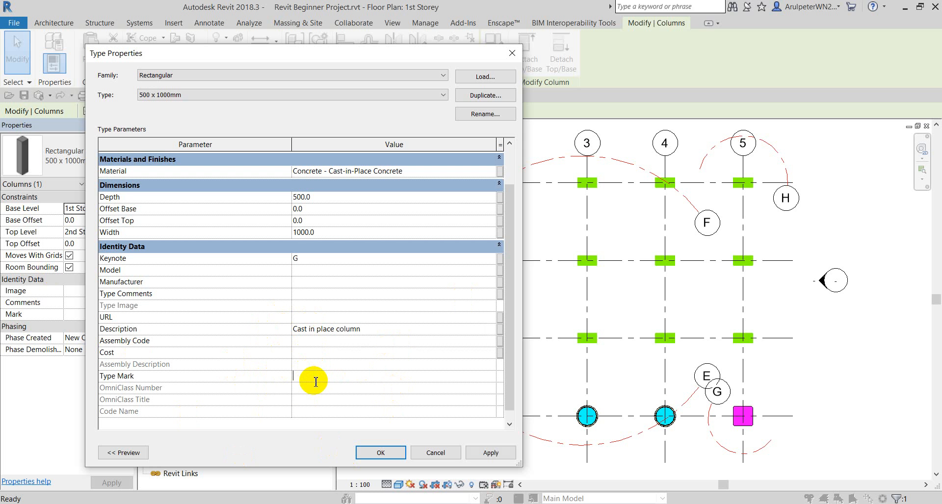
pyautogui.write('CH1')
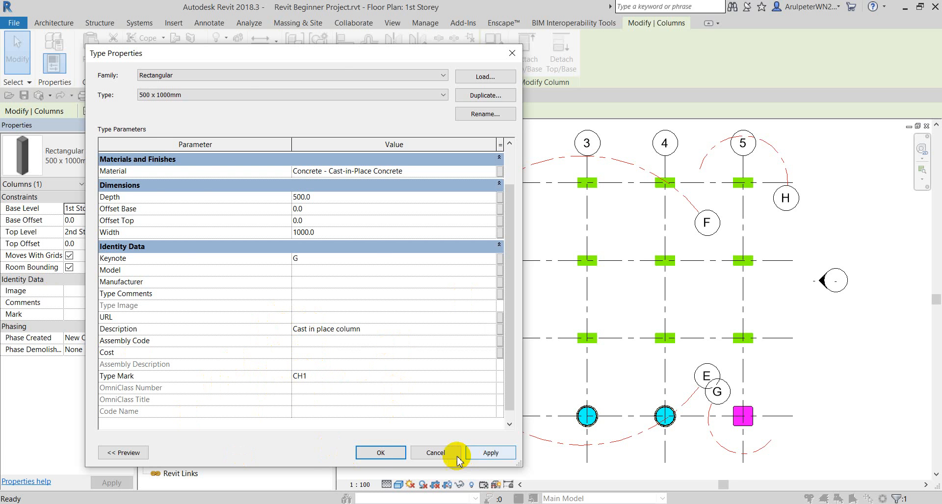
pyautogui.click(381, 452)
pyautogui.click(542, 223)
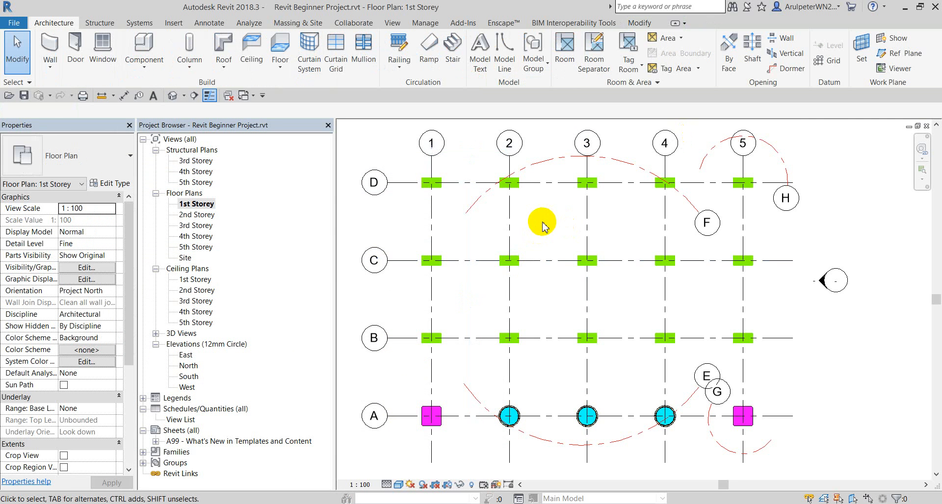
# Set the type mark of the 1000 x 1000mm Chamfered Column type to CH2, using the column at grid A-1.
pyautogui.scroll(-2, 532, 216)
pyautogui.scroll(2, 474, 300)
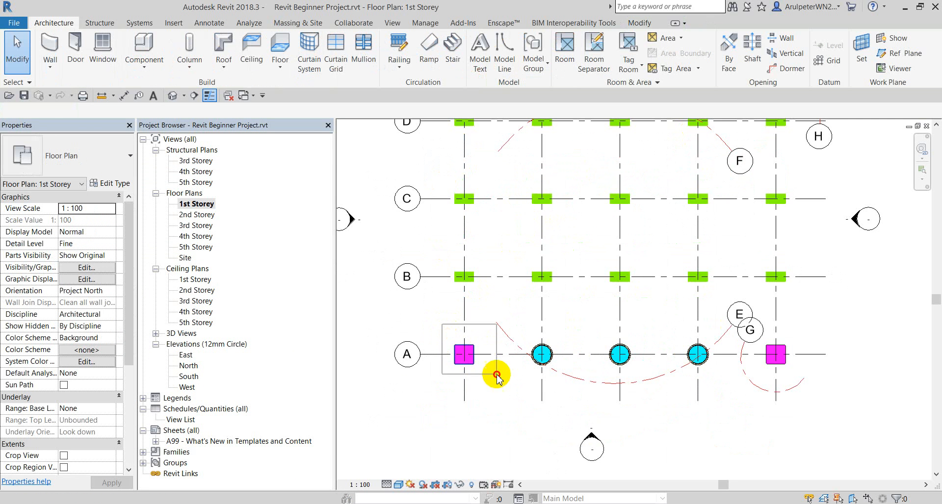
pyautogui.click(461, 350)
pyautogui.click(113, 185)
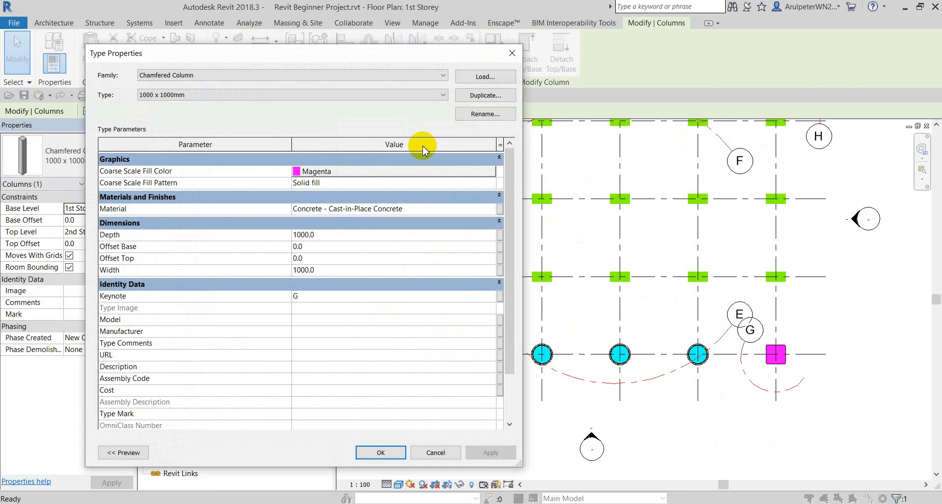
pyautogui.scroll(-3, 387, 355)
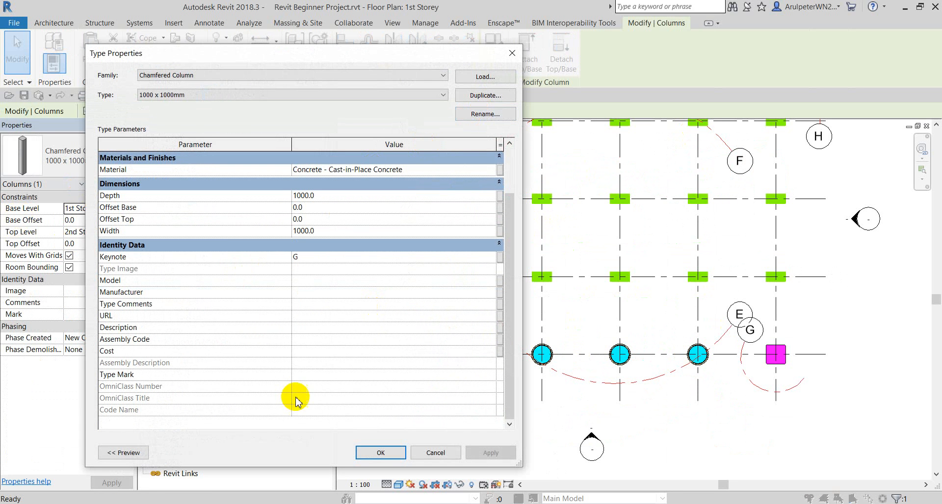
pyautogui.click(333, 375)
pyautogui.write('CH2')
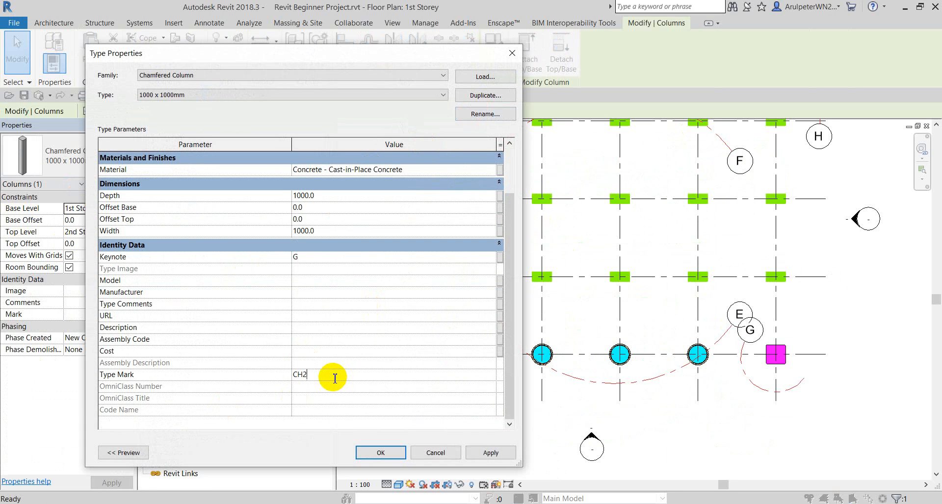
pyautogui.click(381, 453)
pyautogui.click(656, 390)
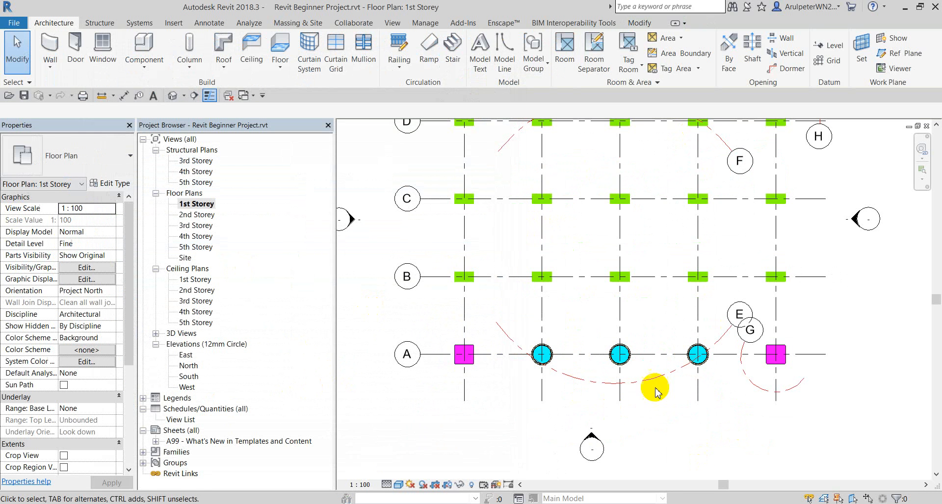
# Set the type mark of the 1000mm Diameter Metal Clad Column type to CH3, using the column at grid A-2.
pyautogui.scroll(2, 465, 356)
pyautogui.moveTo(543, 324); pyautogui.dragTo(629, 383)
pyautogui.click(105, 183)
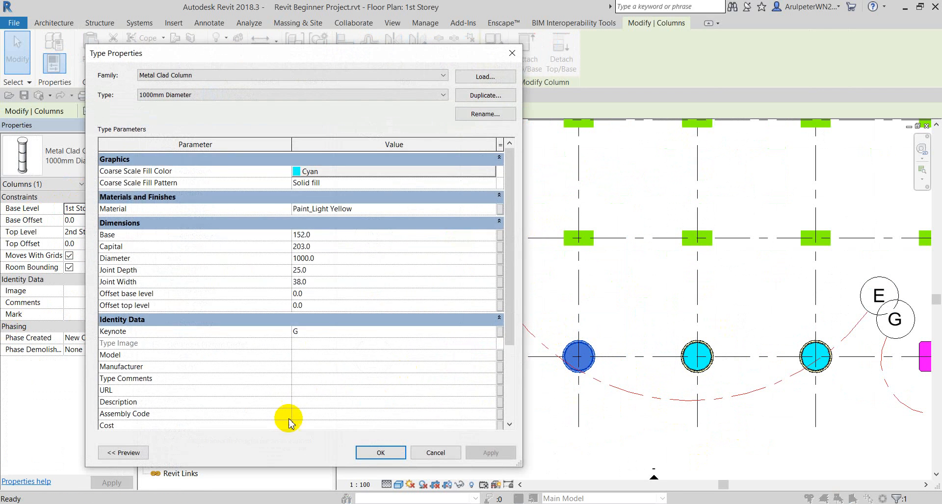
pyautogui.scroll(-2, 289, 422)
pyautogui.click(307, 371)
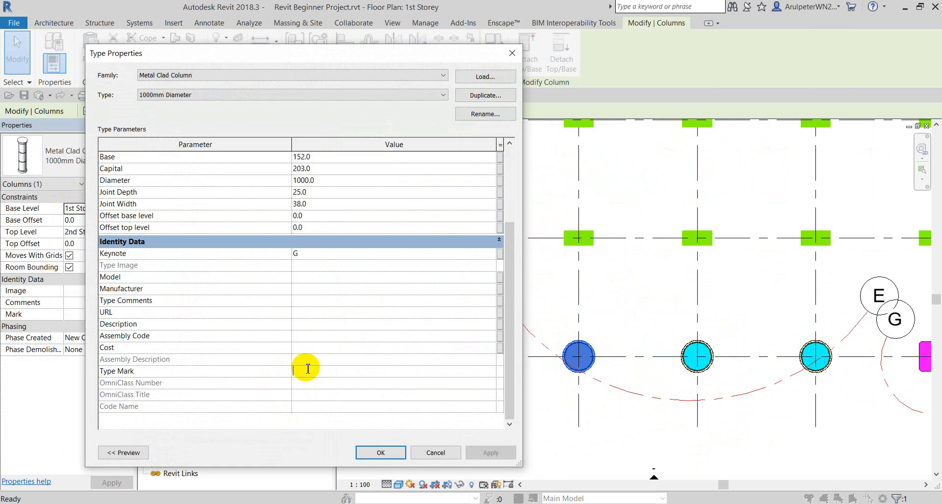
pyautogui.write('CH3')
pyautogui.click(381, 461)
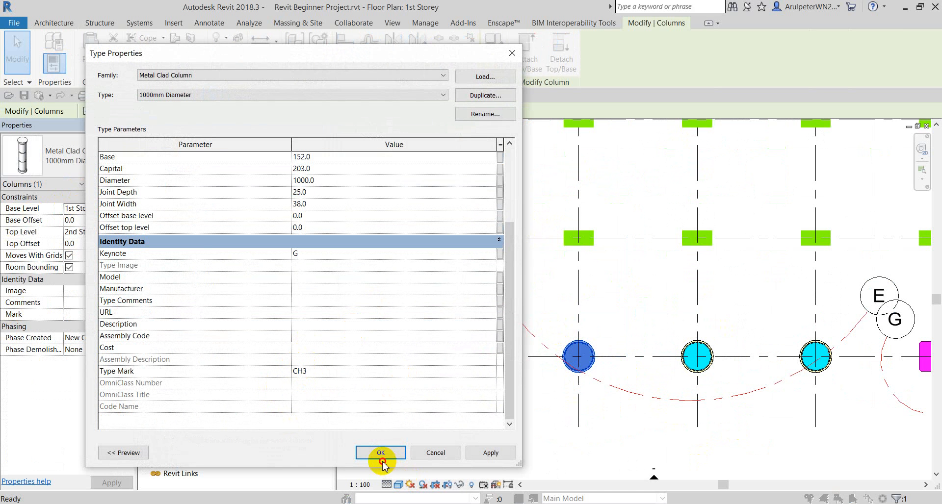
pyautogui.click(445, 317)
pyautogui.scroll(-2, 445, 317)
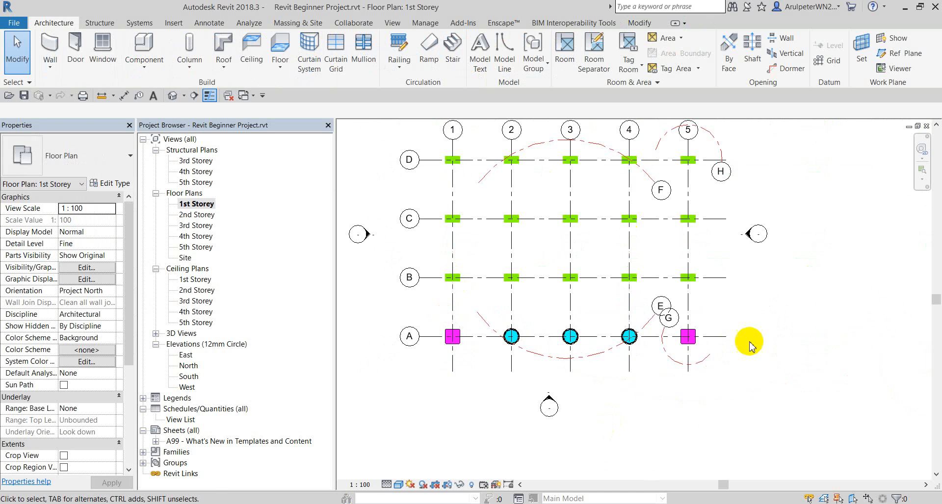
pyautogui.moveTo(807, 315); pyautogui.dragTo(810, 365, button='middle')
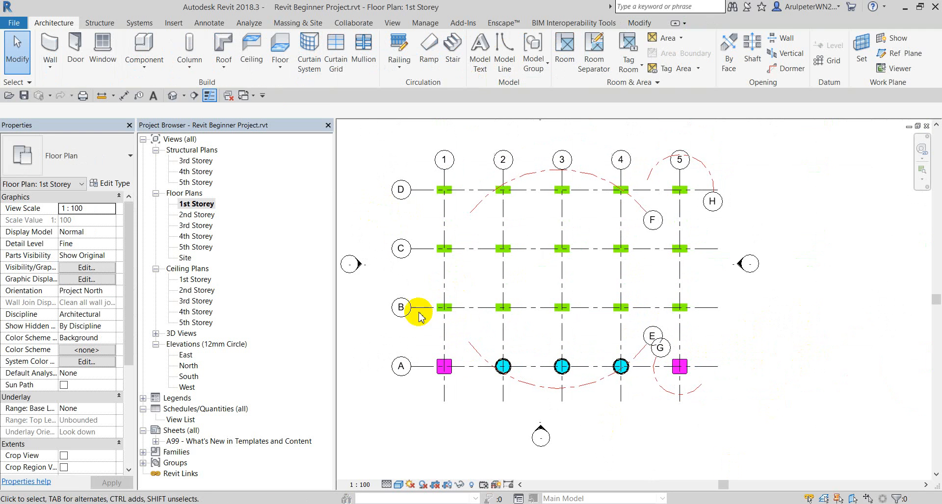
pyautogui.click(209, 22)
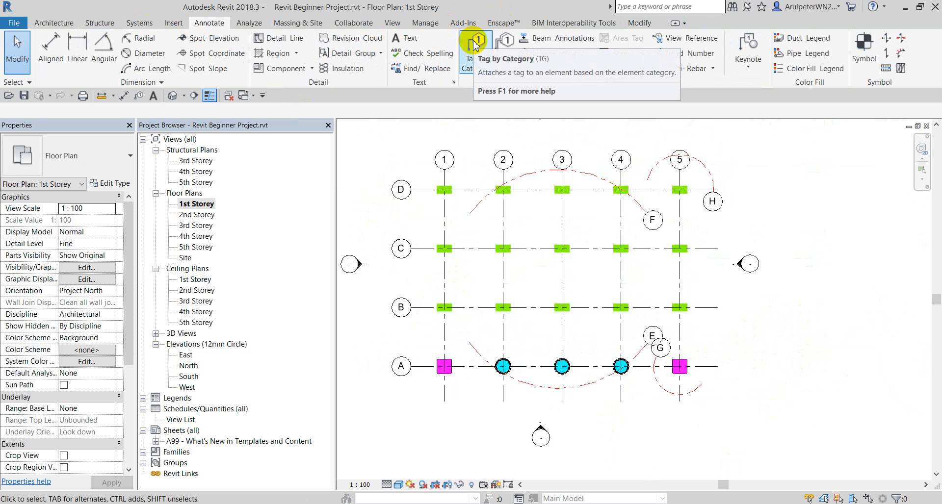
pyautogui.click(501, 45)
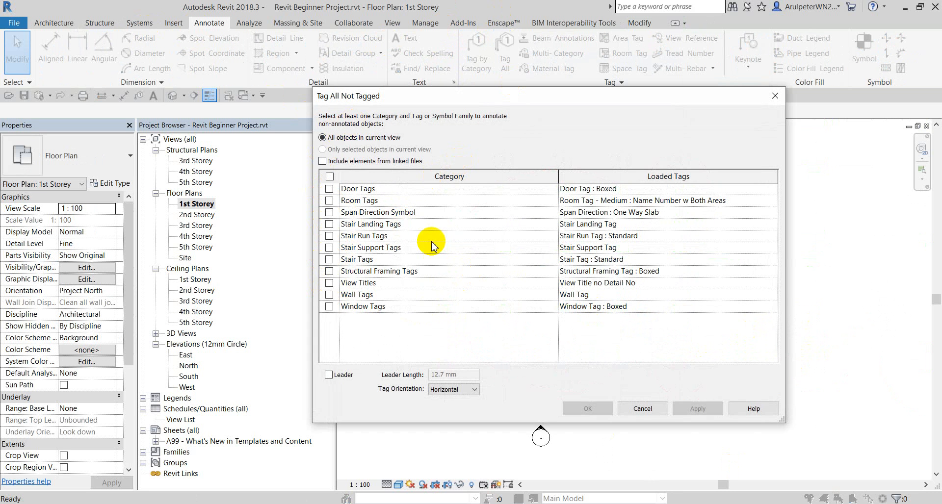
pyautogui.click(768, 97)
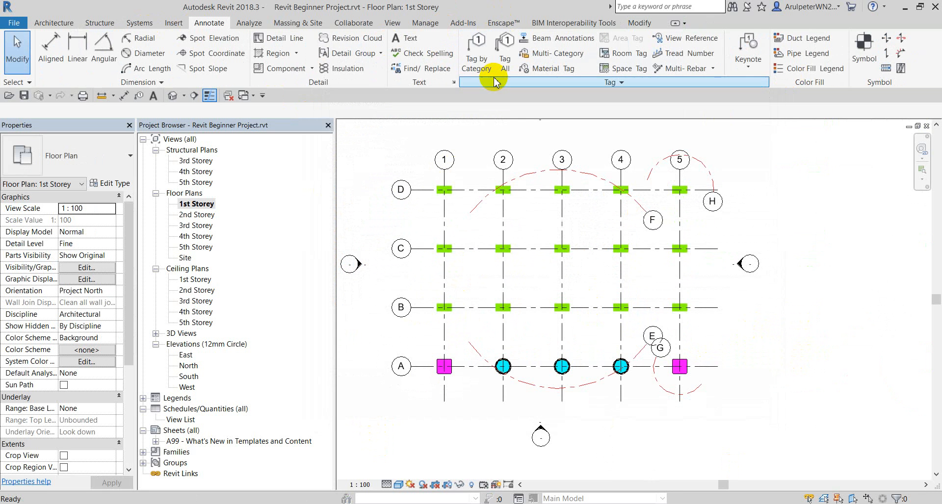
pyautogui.click(476, 55)
pyautogui.scroll(4, 451, 194)
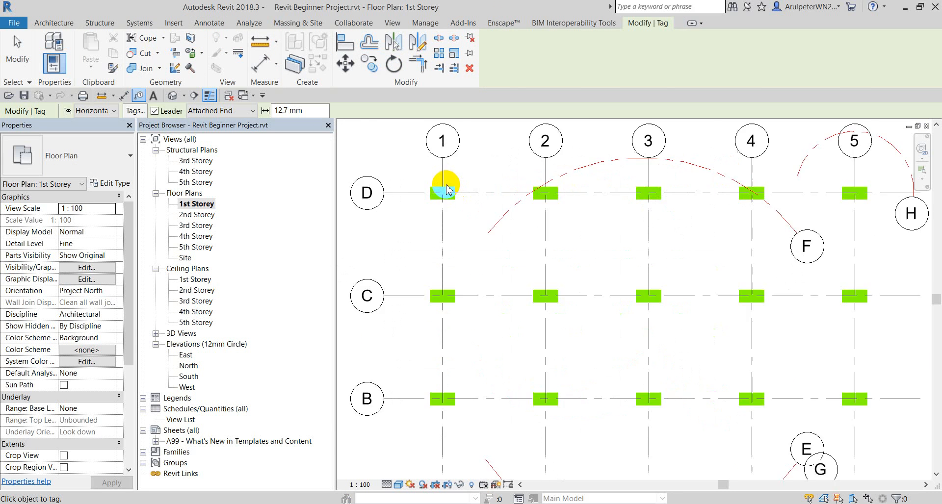
pyautogui.scroll(-3, 402, 174)
pyautogui.press('Escape')
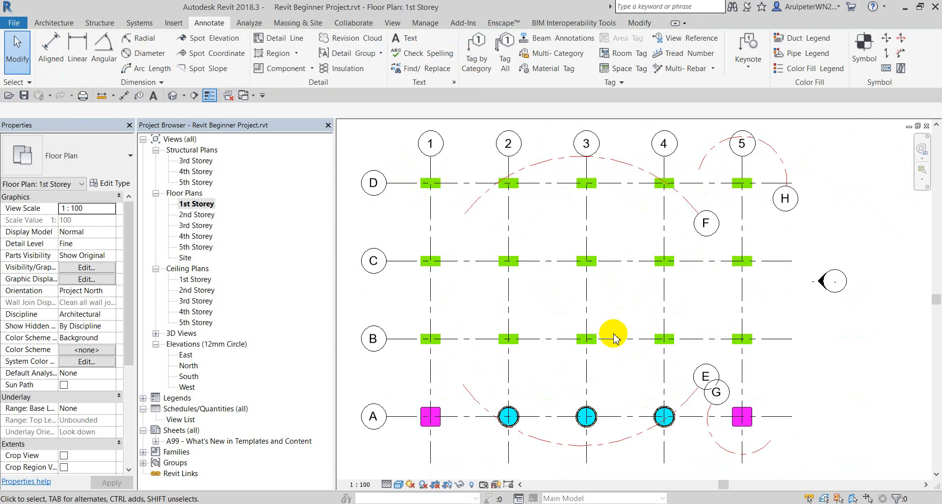
# Switch to Notepad and review the seven-point checklist for creating architectural columns.
pyautogui.click(596, 503)
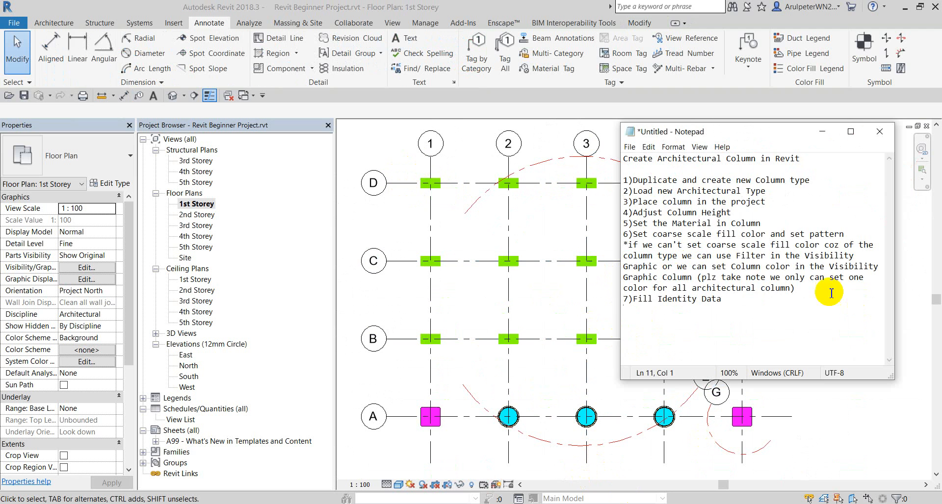
pyautogui.moveTo(727, 301); pyautogui.dragTo(634, 180)
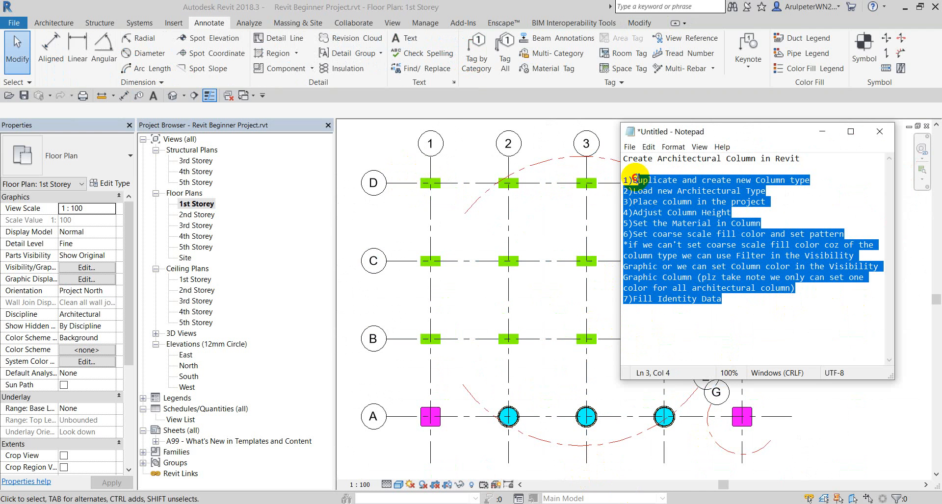
pyautogui.click(768, 328)
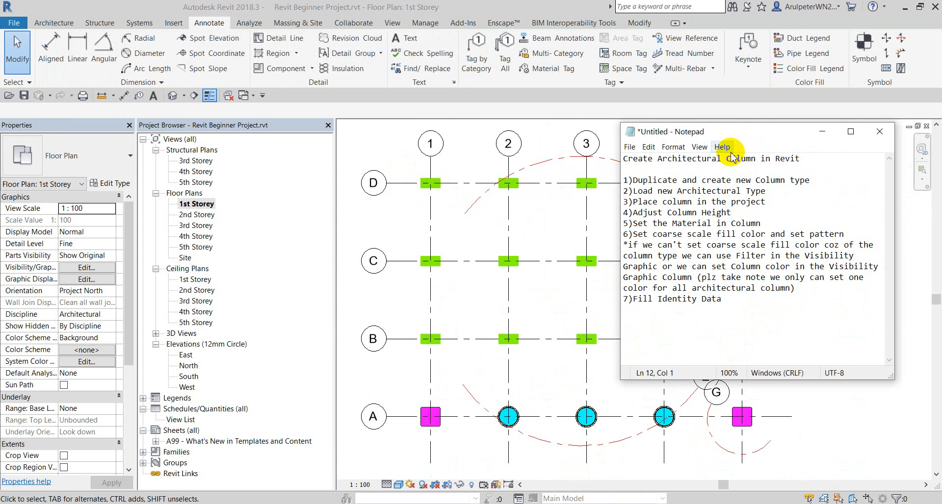